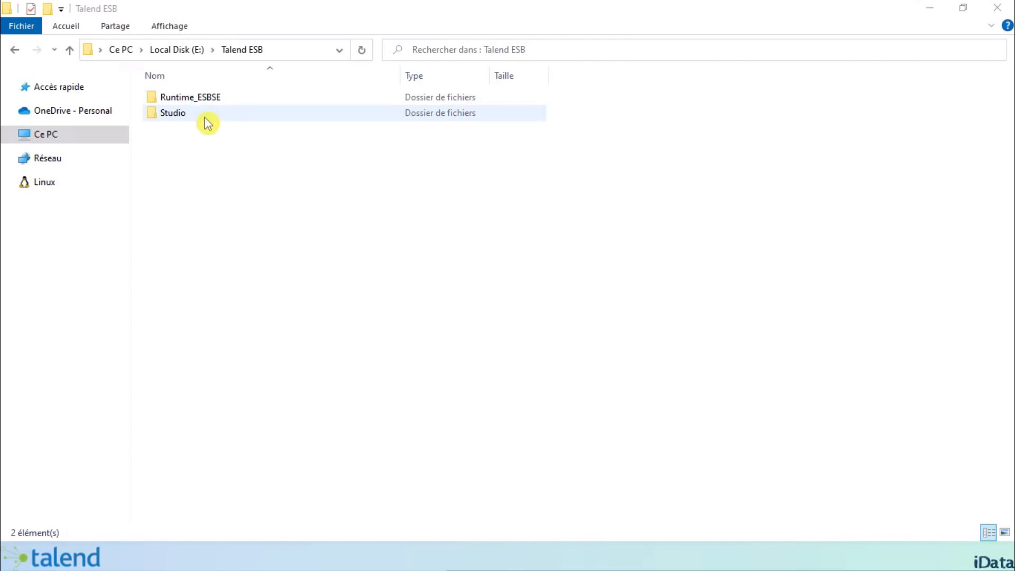
# Launch Talend Open Studio for ESB with start_studio.bat from the Studio folder and open the existing project Project_ESB.
pyautogui.doubleClick(207, 120)
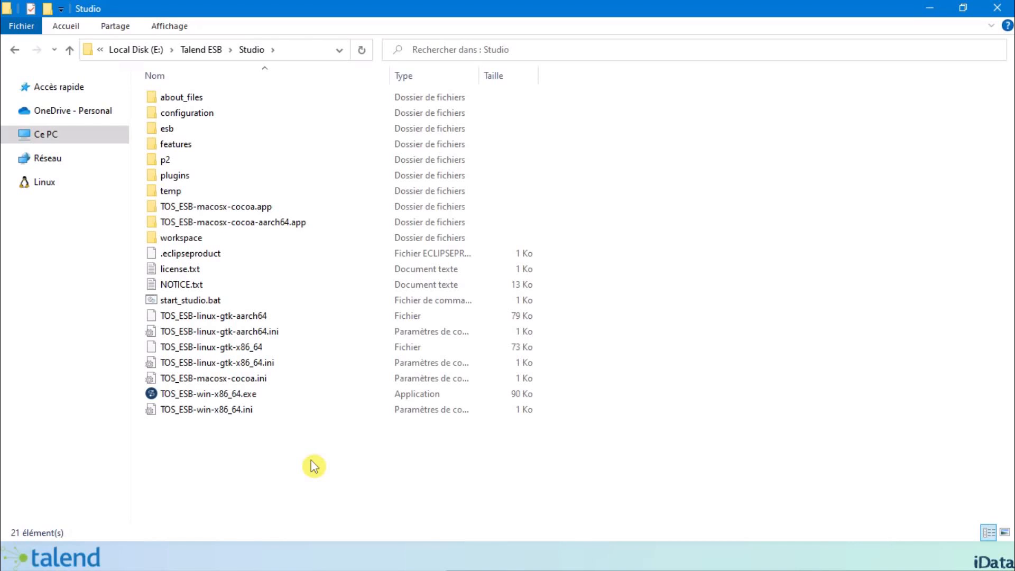
pyautogui.click(226, 298)
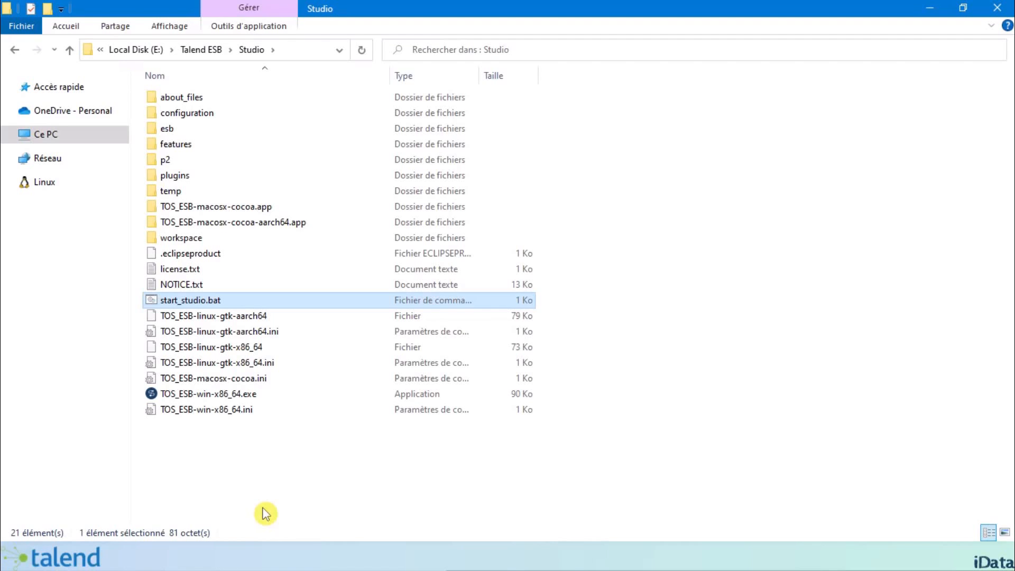
pyautogui.click(282, 404)
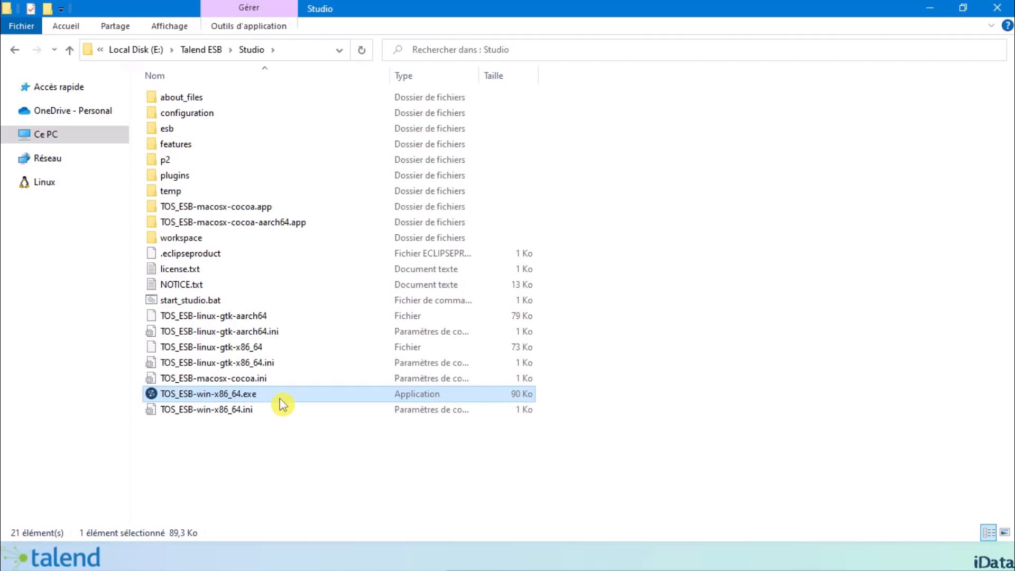
pyautogui.click(261, 303)
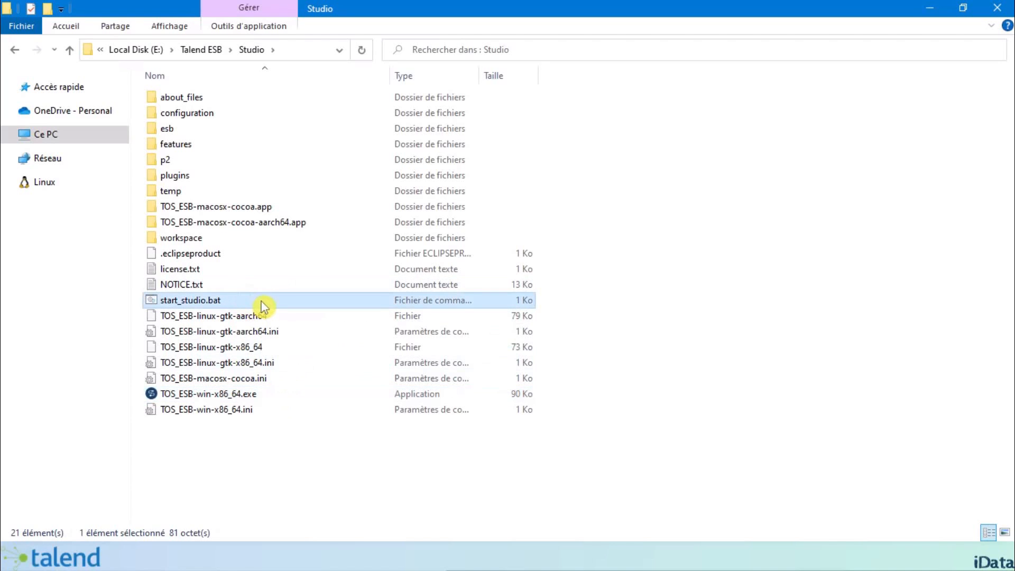
pyautogui.doubleClick(260, 302)
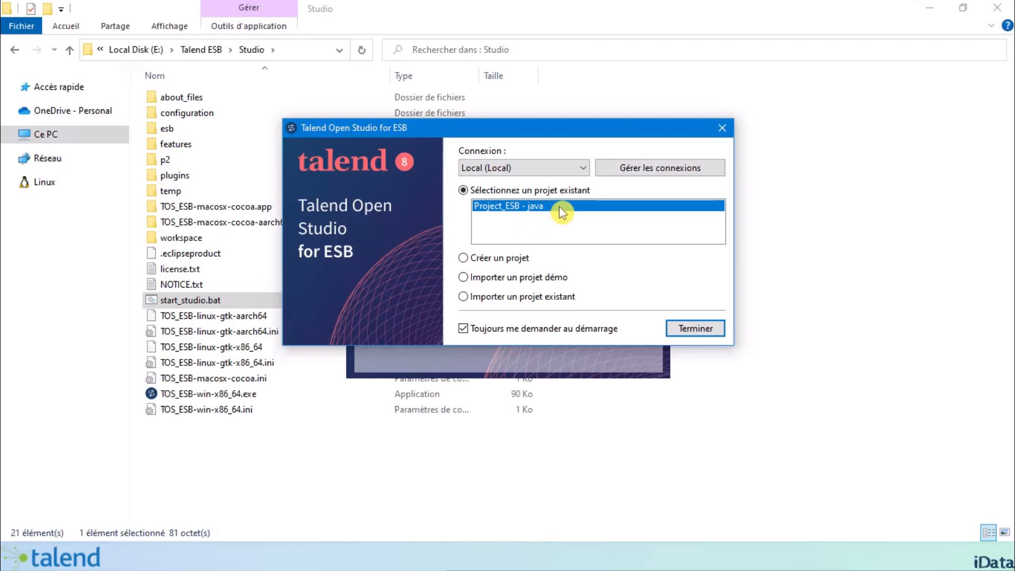
pyautogui.click(707, 327)
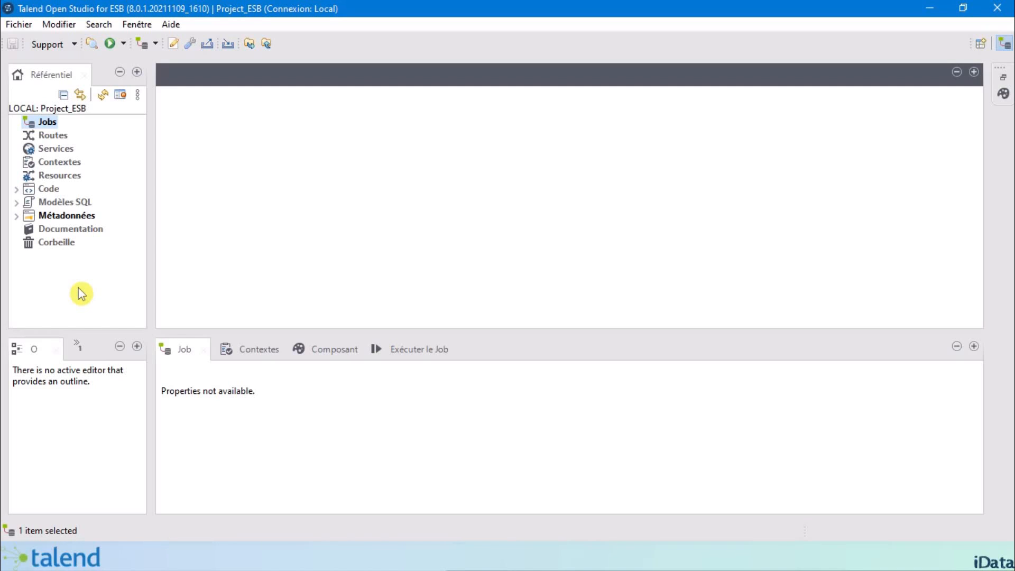
# Create a folder named SERVICE_REST_GET under Jobs in the repository.
pyautogui.rightClick(49, 123)
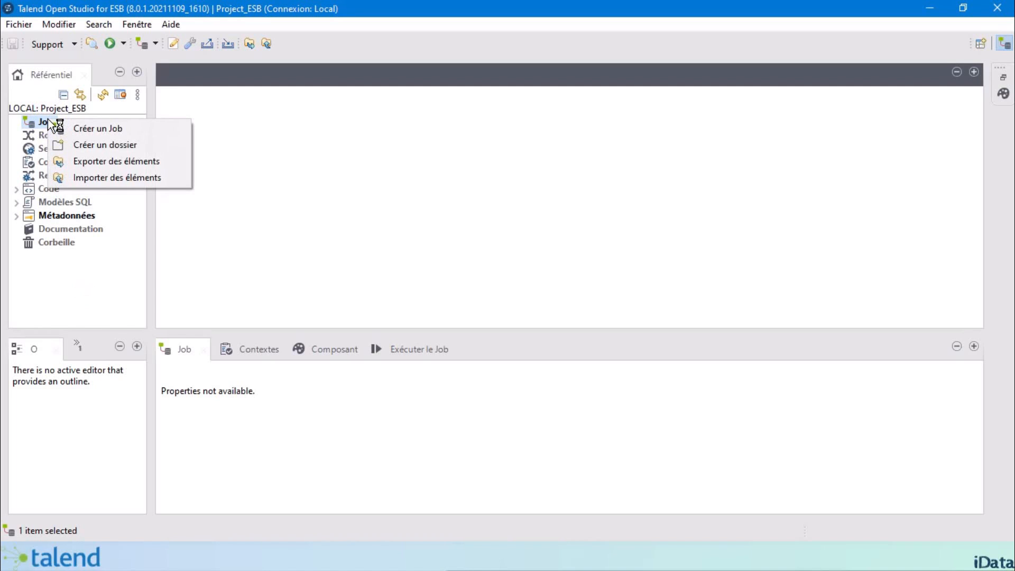
pyautogui.click(148, 154)
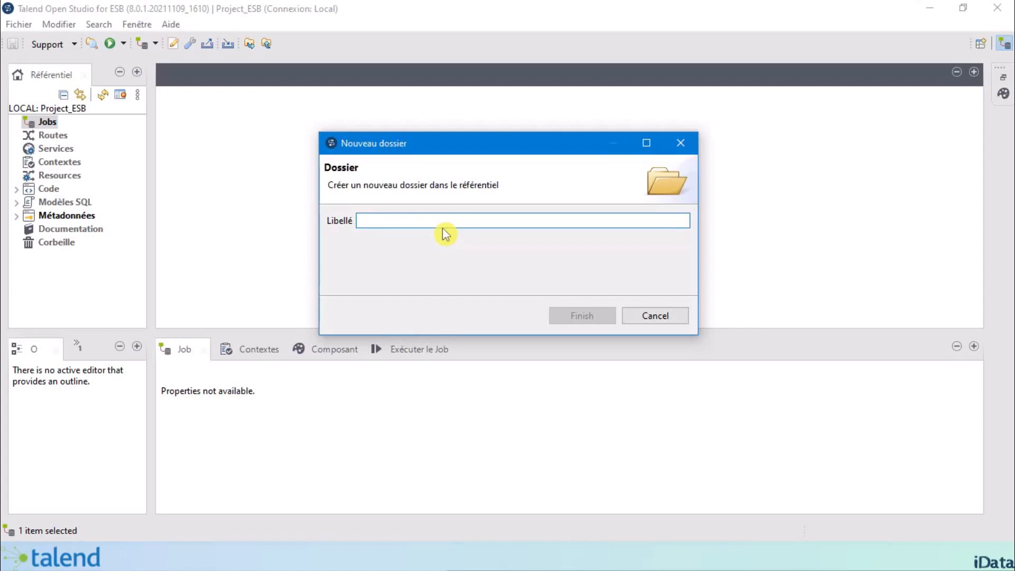
pyautogui.write('SERVICE_REST_GET')
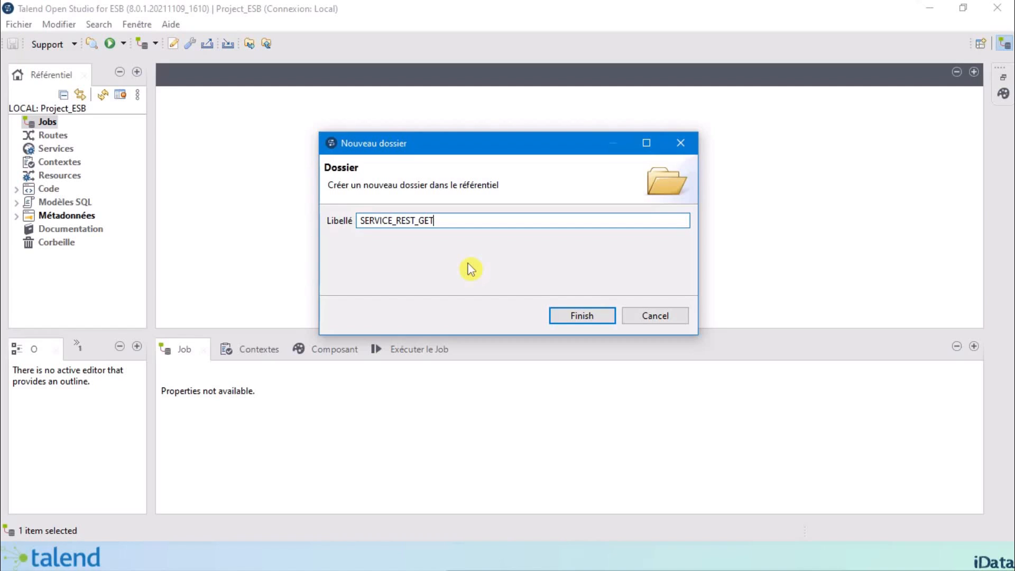
pyautogui.click(586, 320)
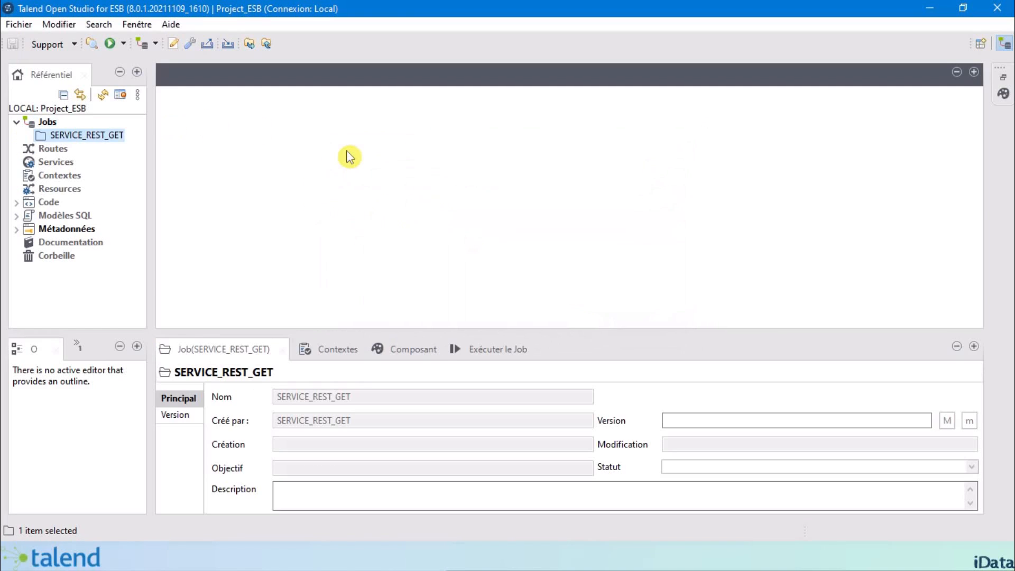
# Create a Job named jRestRequestCategoryList in the SERVICE_REST_GET folder.
pyautogui.rightClick(93, 141)
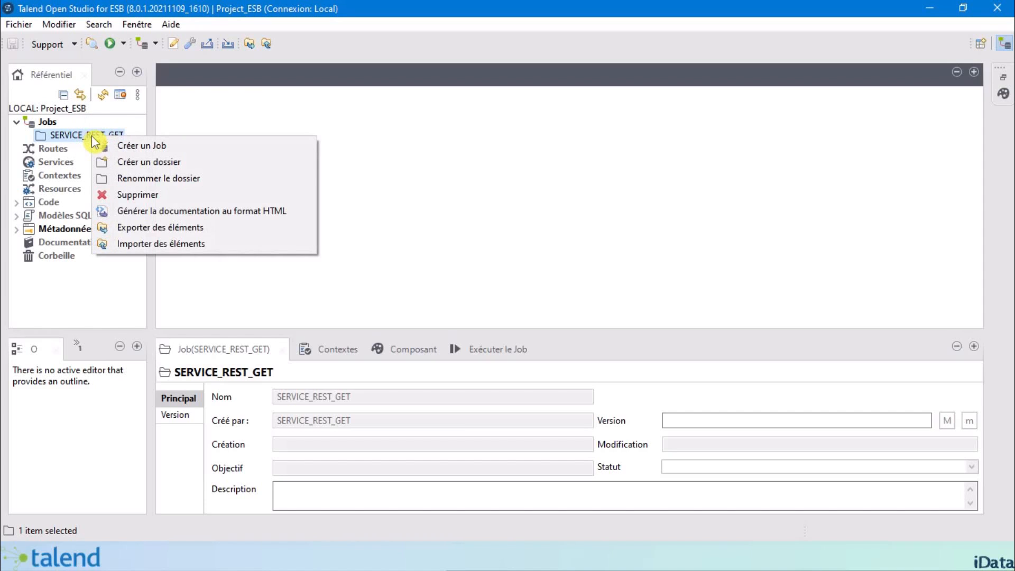
pyautogui.click(175, 146)
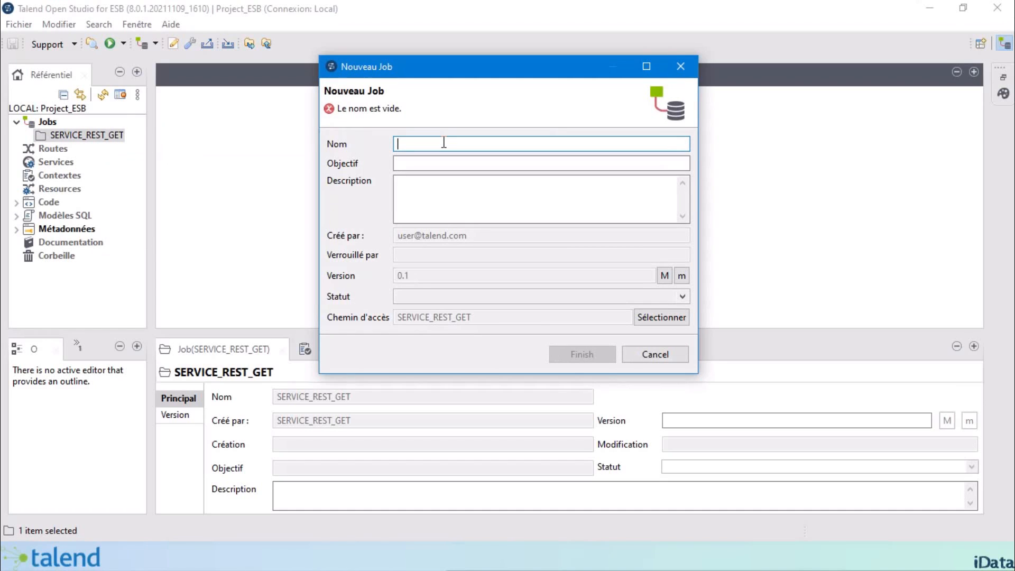
pyautogui.write('jRestRequestCategoryList')
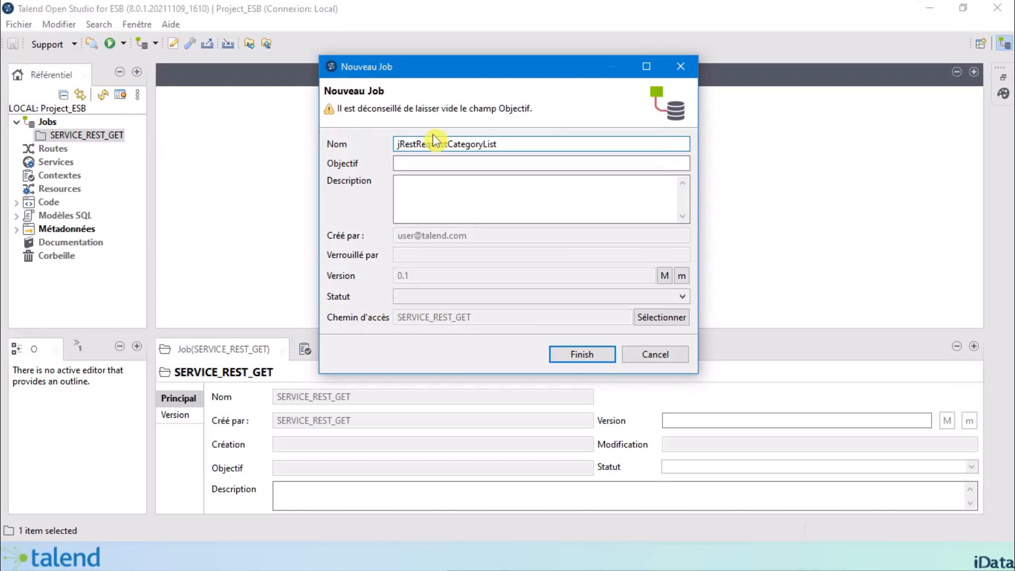
pyautogui.click(582, 356)
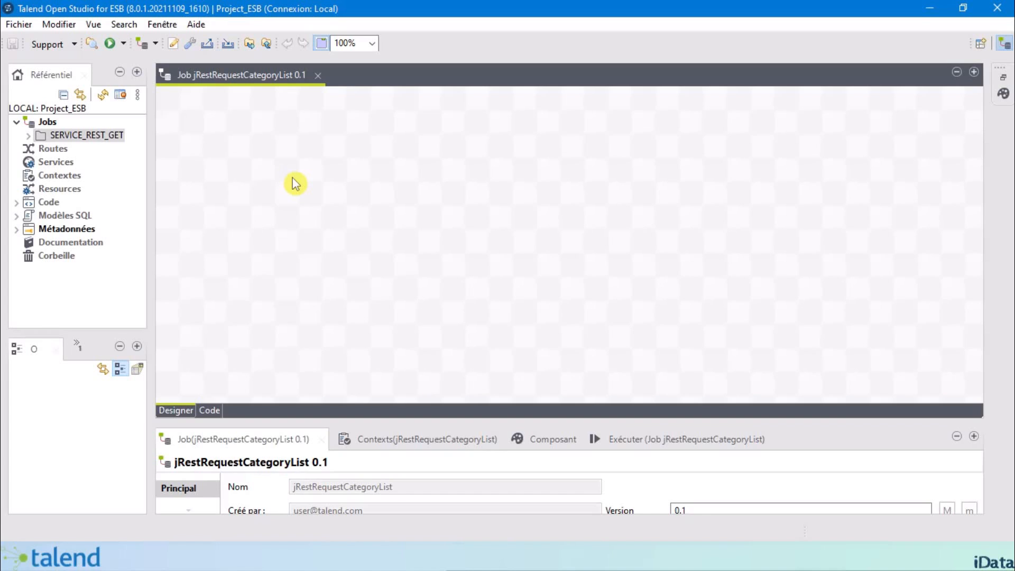
# Add a tRESTRequest component to the upper-left area of the Job's design canvas.
pyautogui.write('tres')
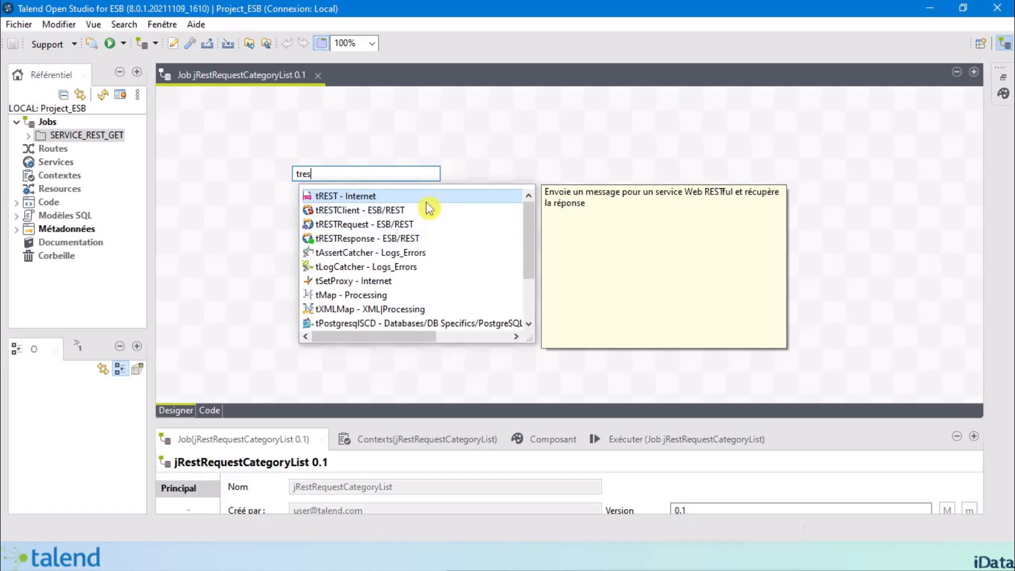
pyautogui.doubleClick(390, 232)
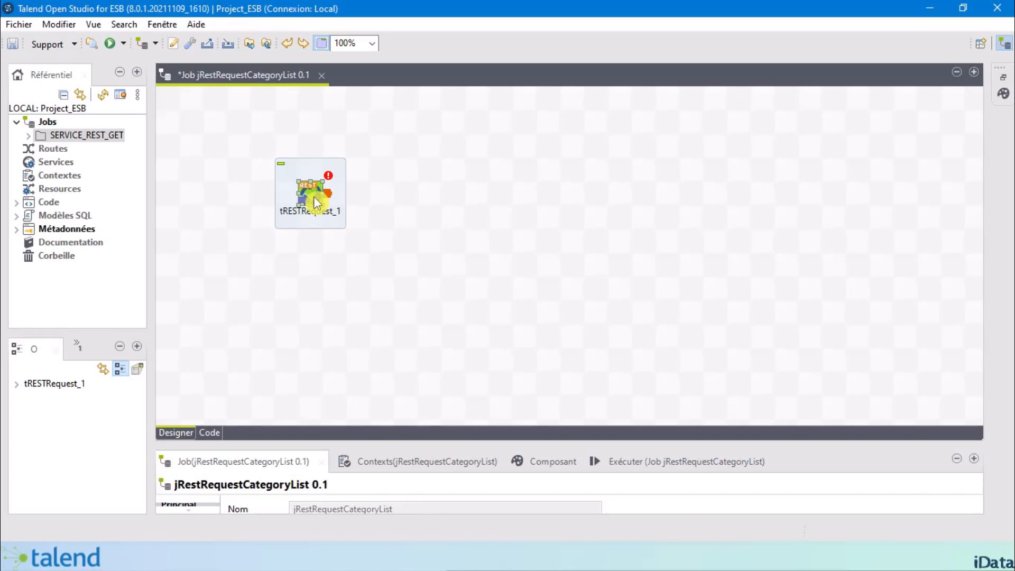
pyautogui.moveTo(313, 195); pyautogui.dragTo(242, 148)
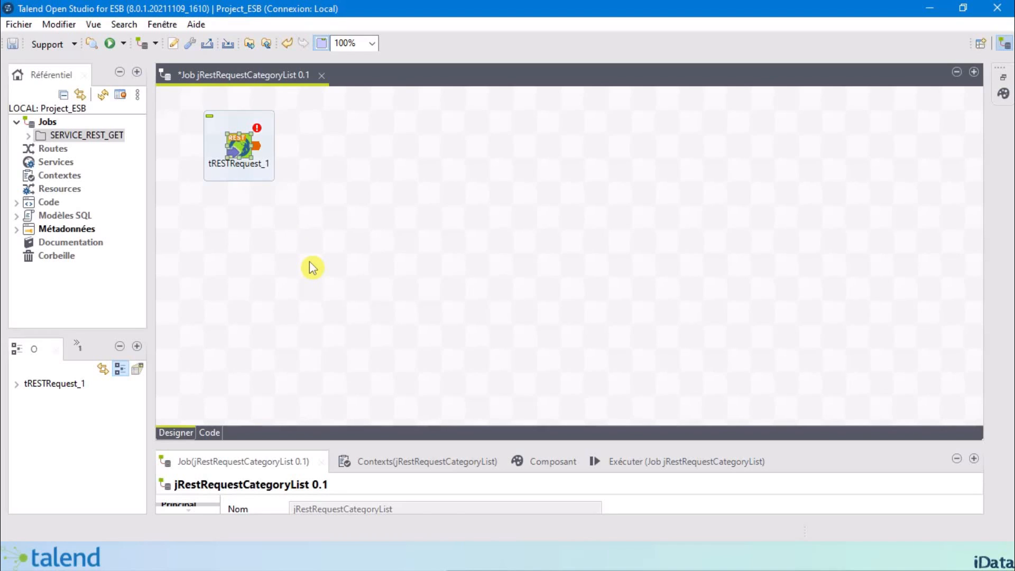
# Download and install all available external modules required by the tRESTRequest component.
pyautogui.doubleClick(237, 148)
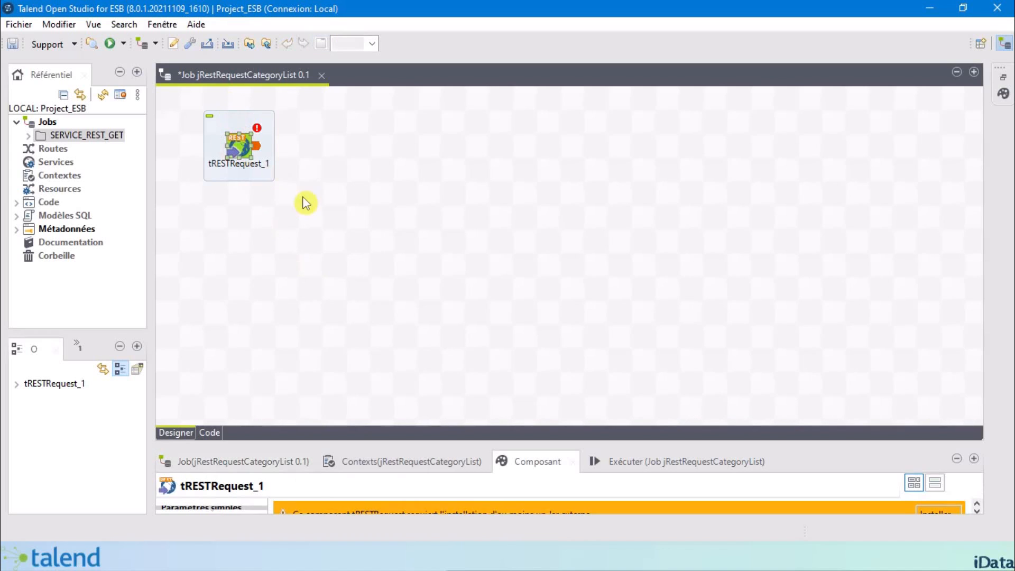
pyautogui.moveTo(428, 444); pyautogui.dragTo(409, 263)
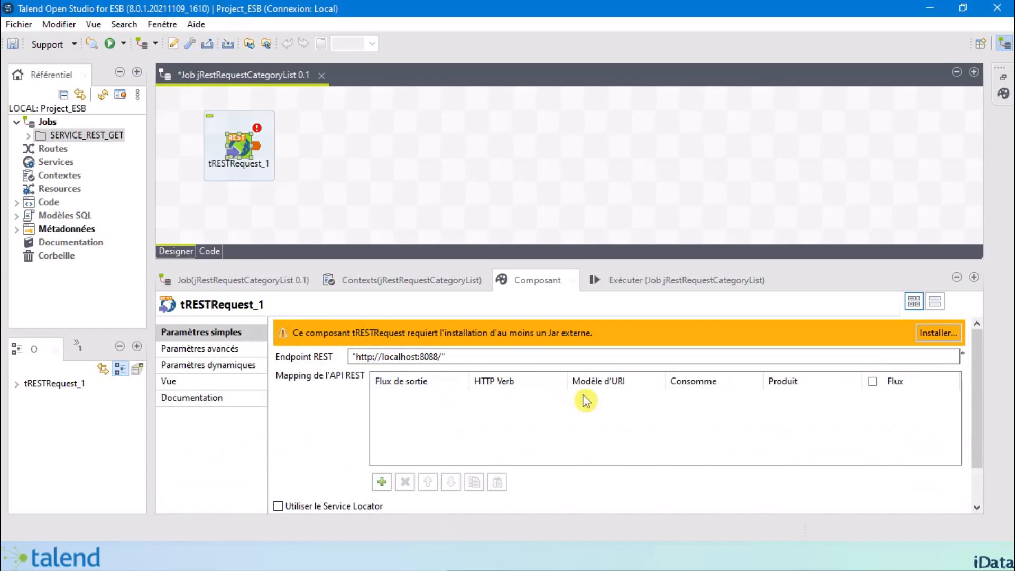
pyautogui.click(949, 334)
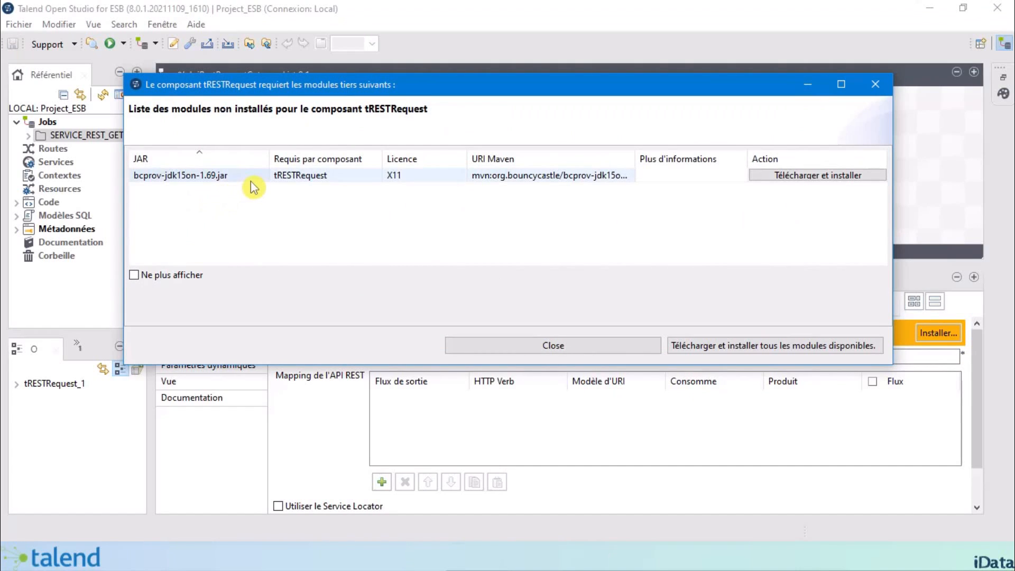
pyautogui.click(757, 355)
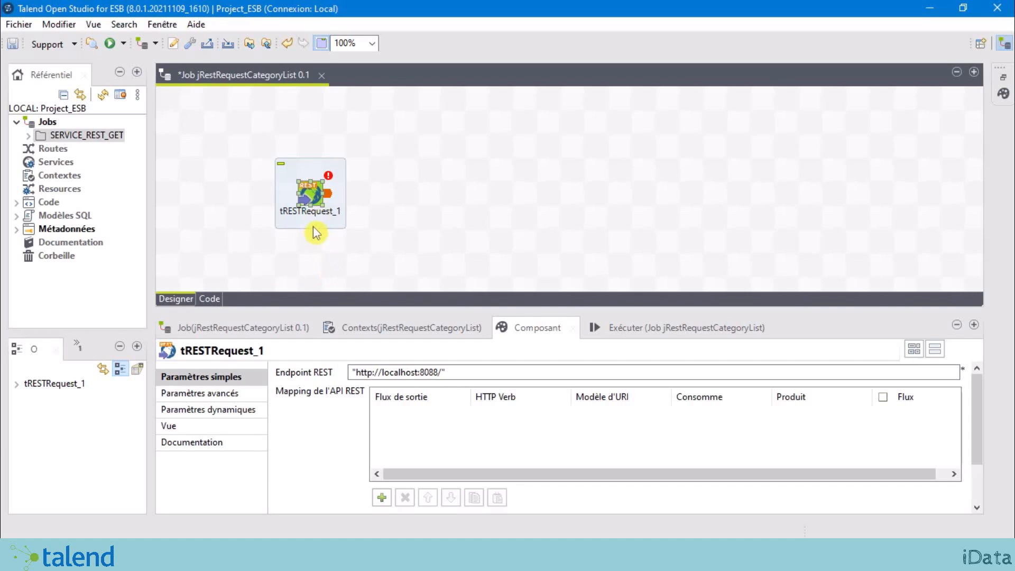
pyautogui.doubleClick(313, 188)
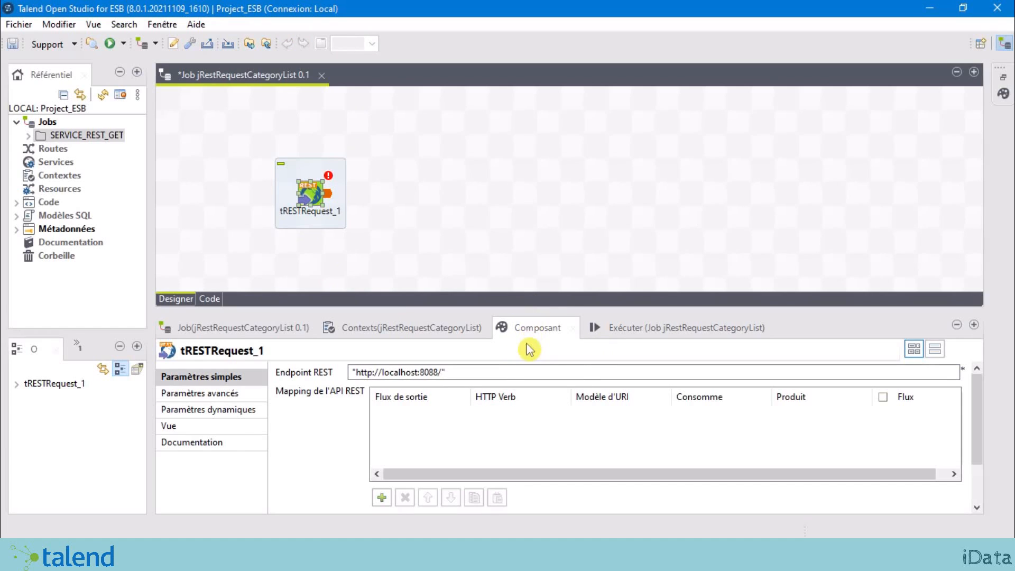
pyautogui.click(312, 202)
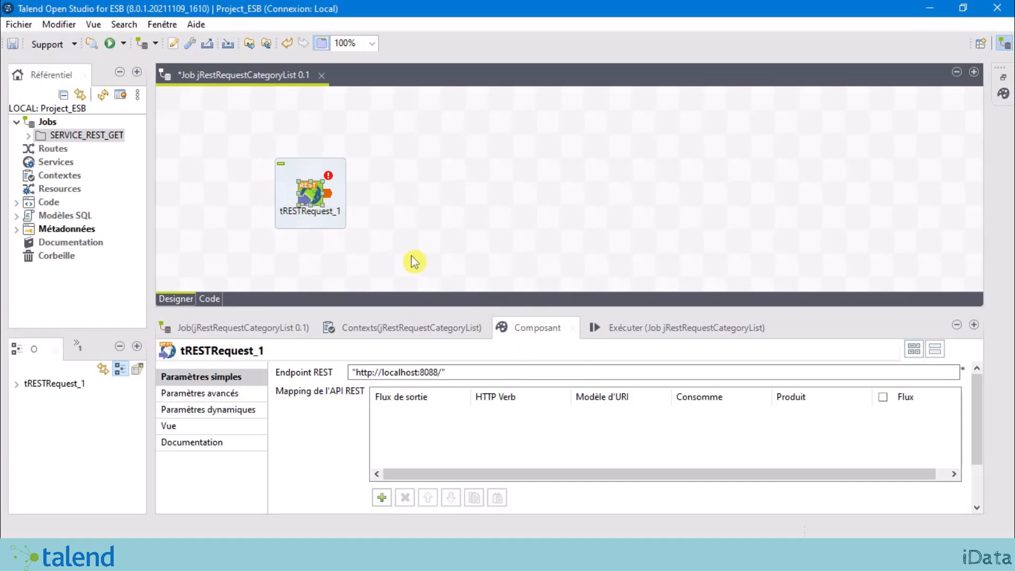
pyautogui.click(536, 330)
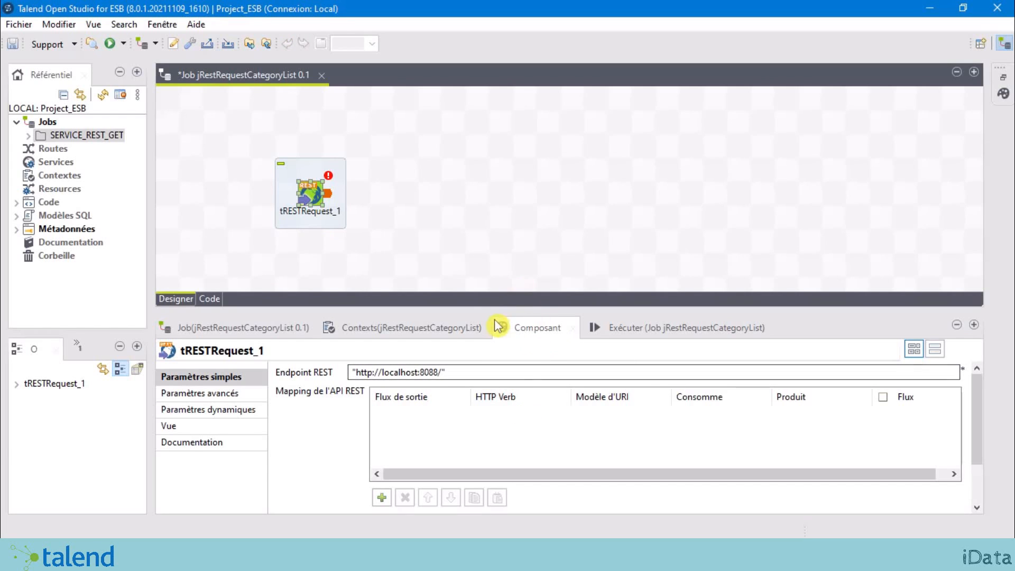
pyautogui.moveTo(492, 311); pyautogui.dragTo(487, 235)
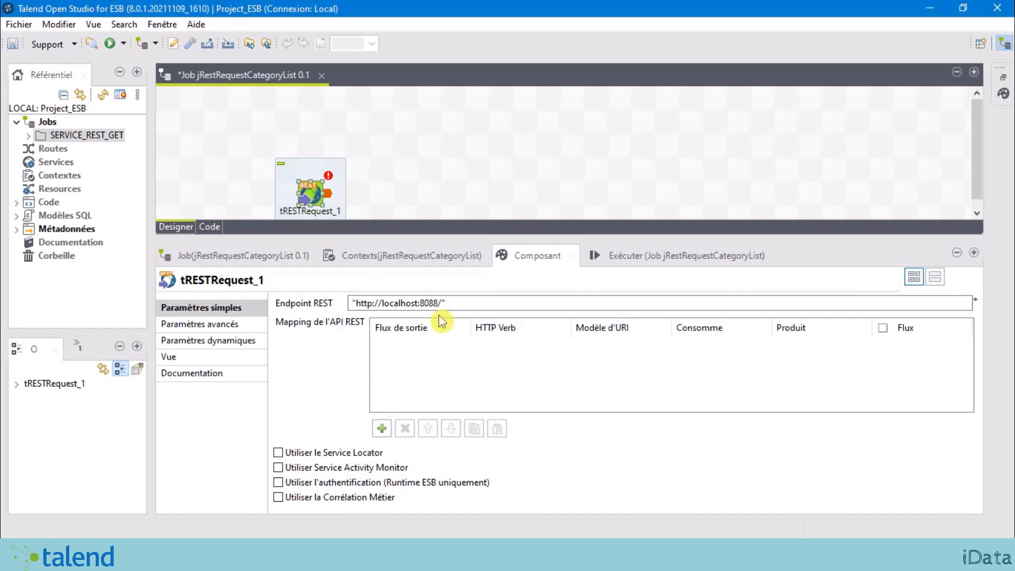
pyautogui.click(474, 302)
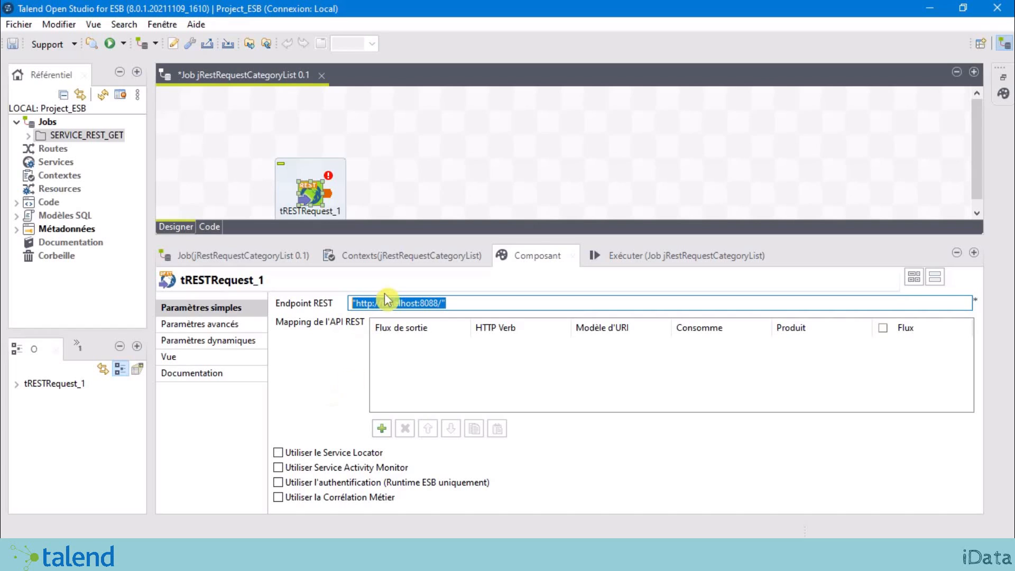
pyautogui.click(443, 303)
pyautogui.click(442, 302)
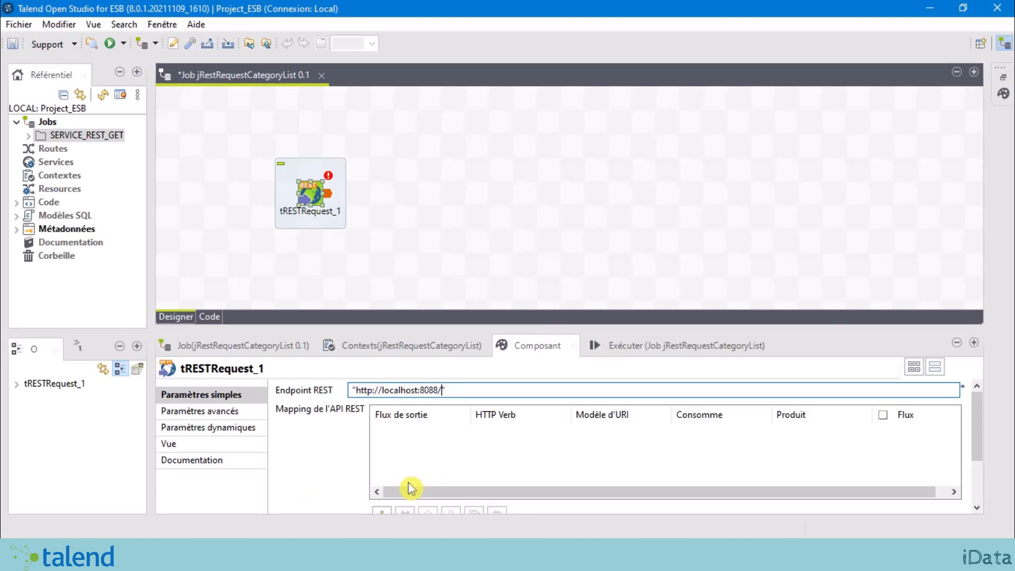
pyautogui.write('product')
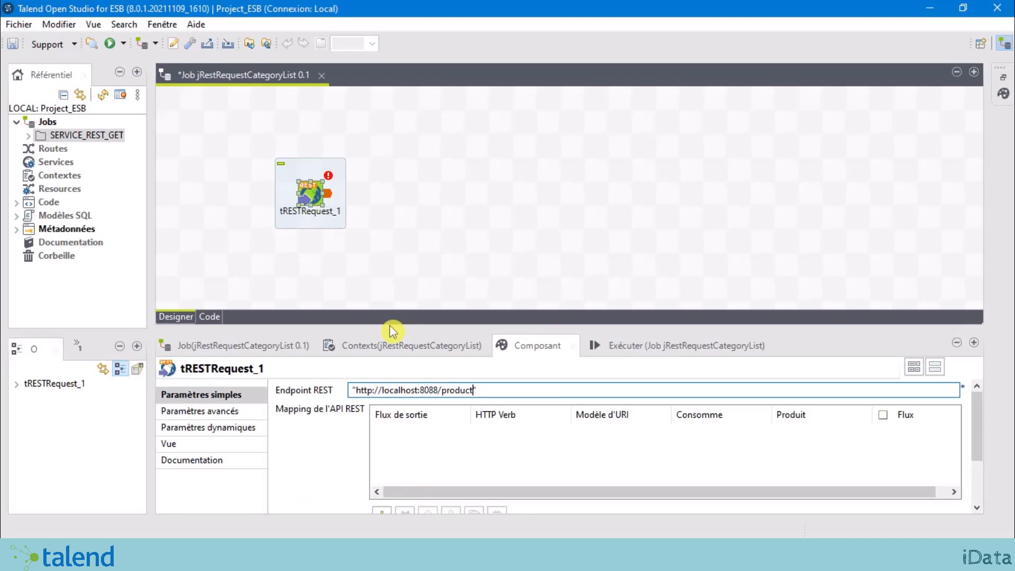
# Add a REST API mapping to tRESTRequest_1 with an output flow named getAllCategory, leaving its schema without columns.
pyautogui.moveTo(389, 325); pyautogui.dragTo(391, 238)
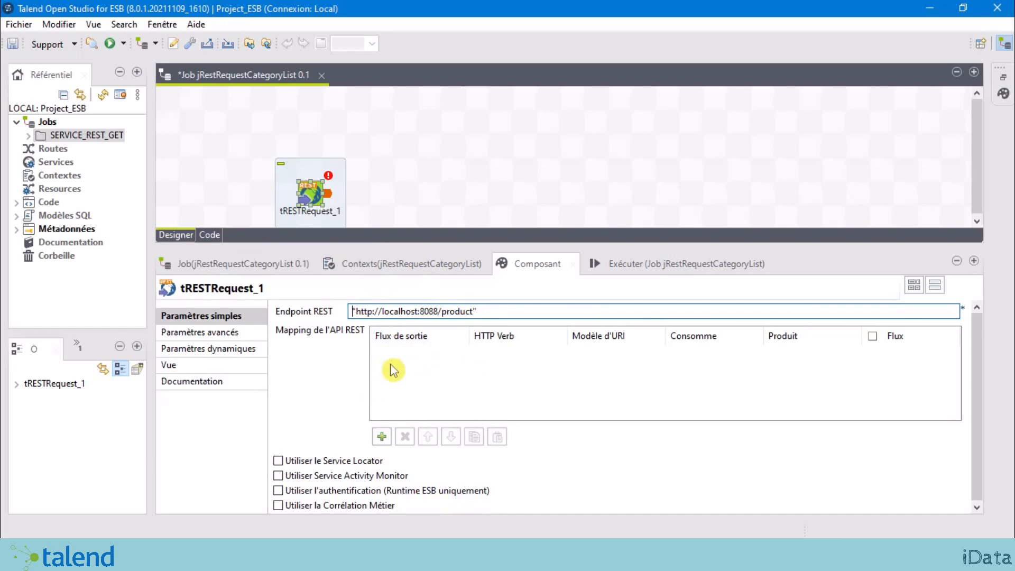
pyautogui.click(381, 437)
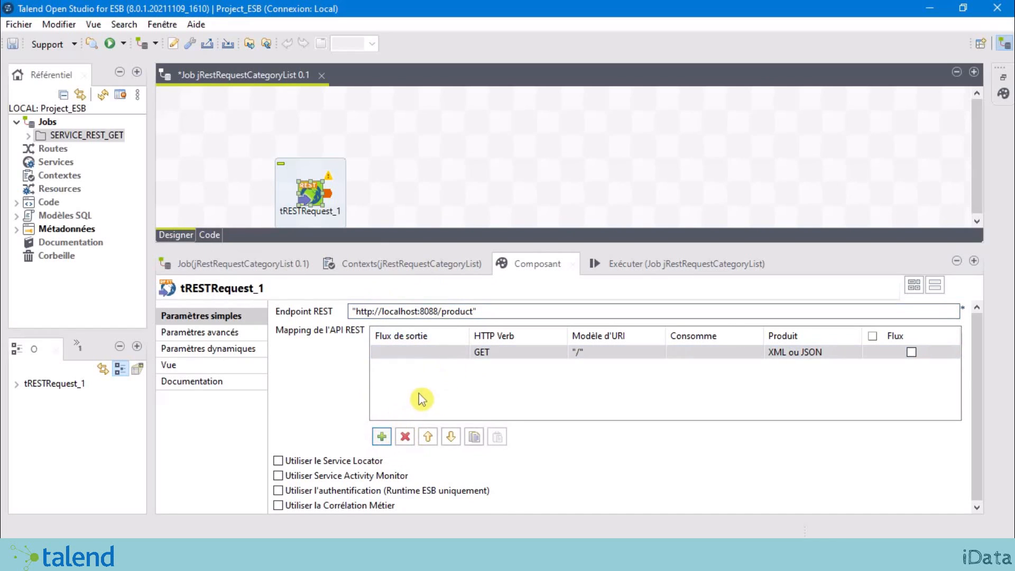
pyautogui.click(431, 351)
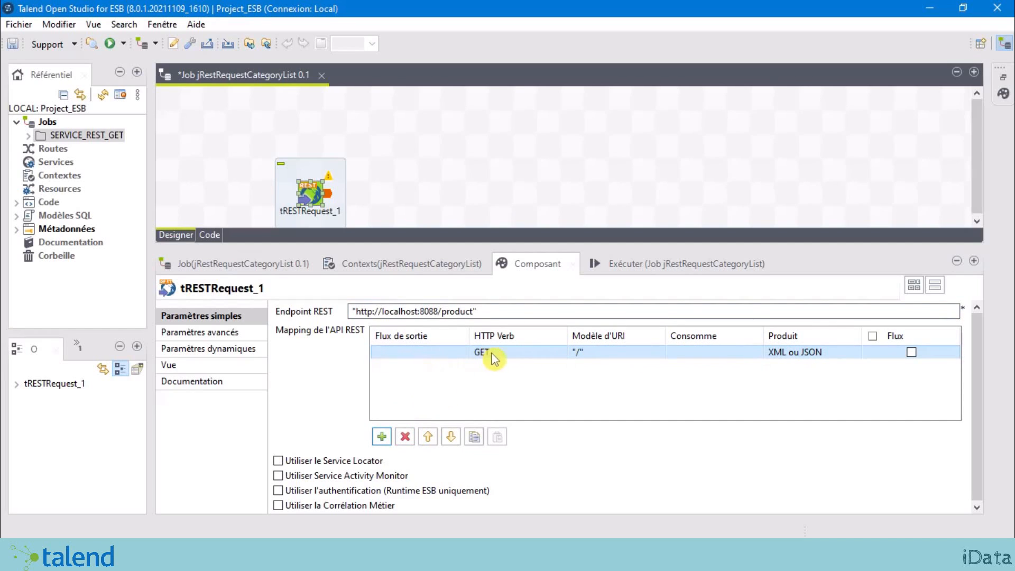
pyautogui.click(412, 355)
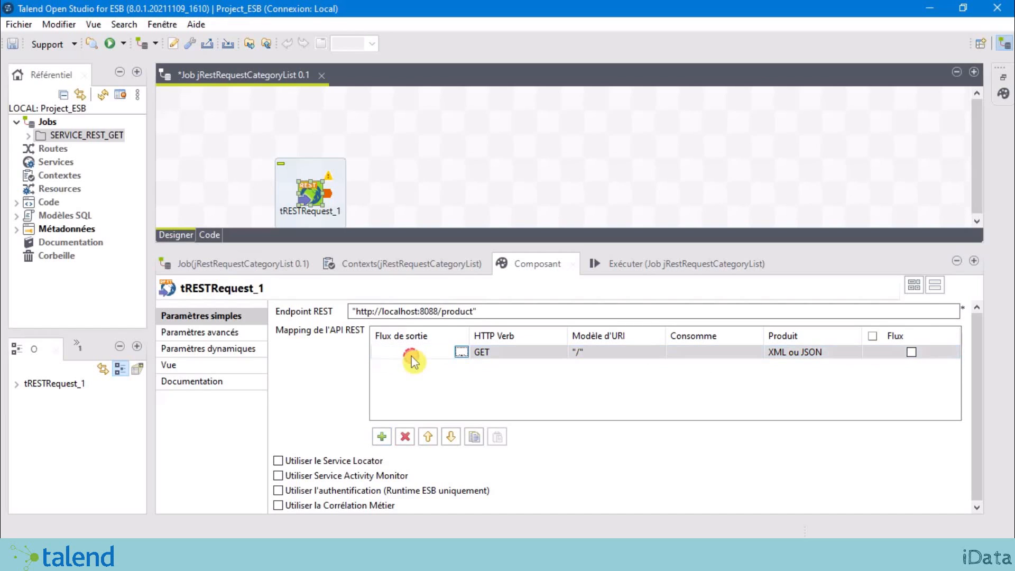
pyautogui.click(465, 355)
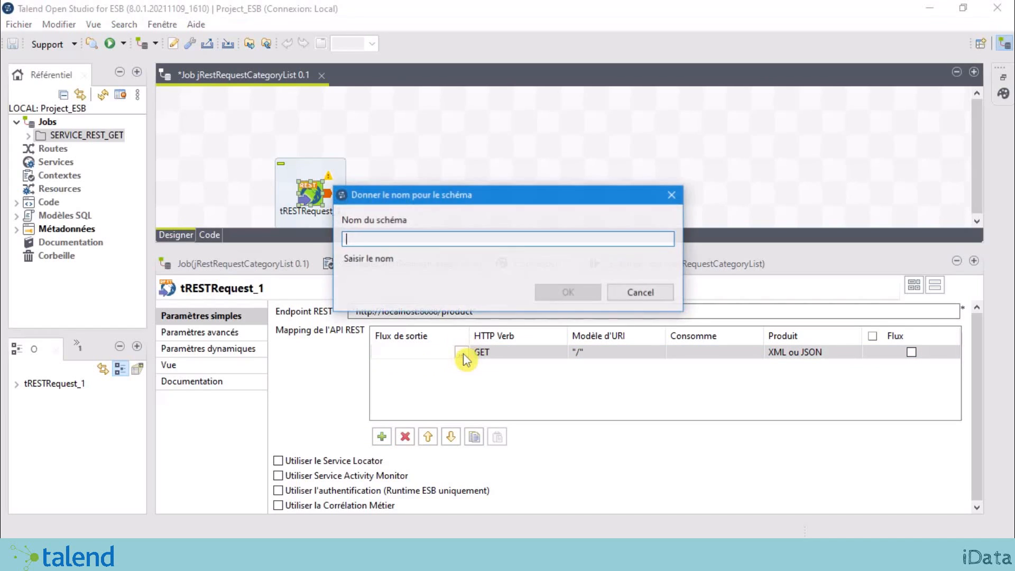
pyautogui.moveTo(482, 202); pyautogui.dragTo(523, 131)
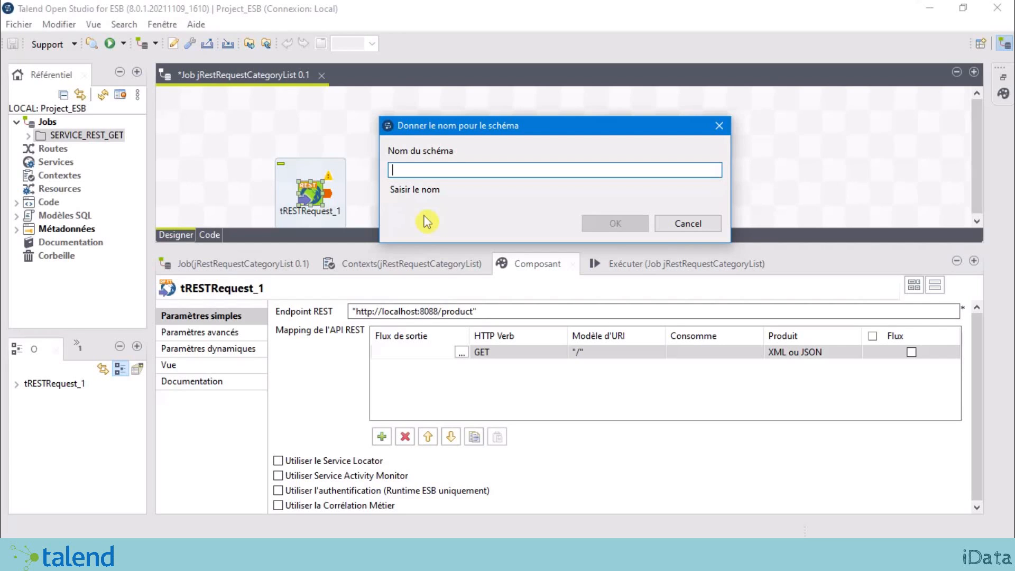
pyautogui.write('getAllCategory')
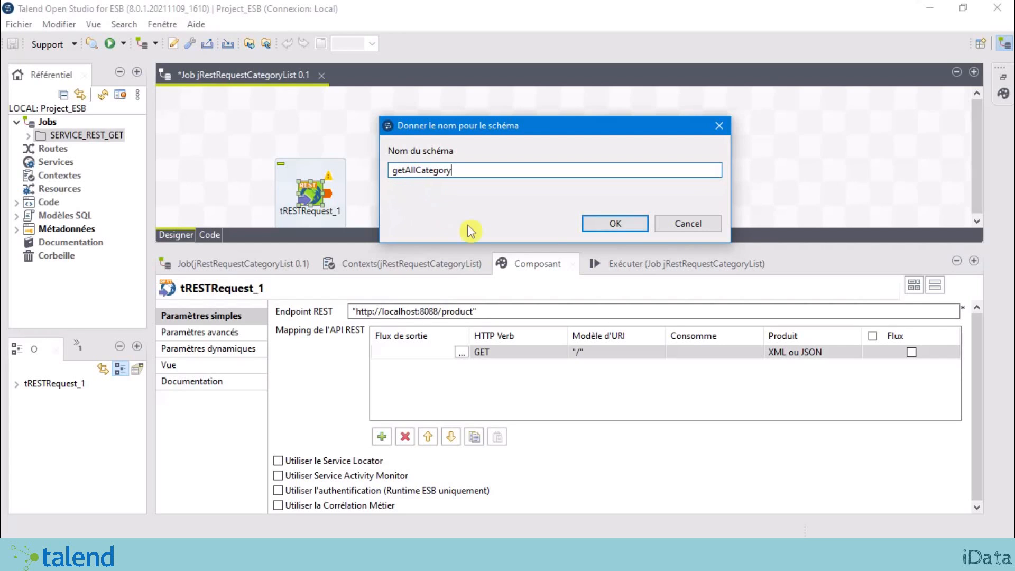
pyautogui.click(613, 225)
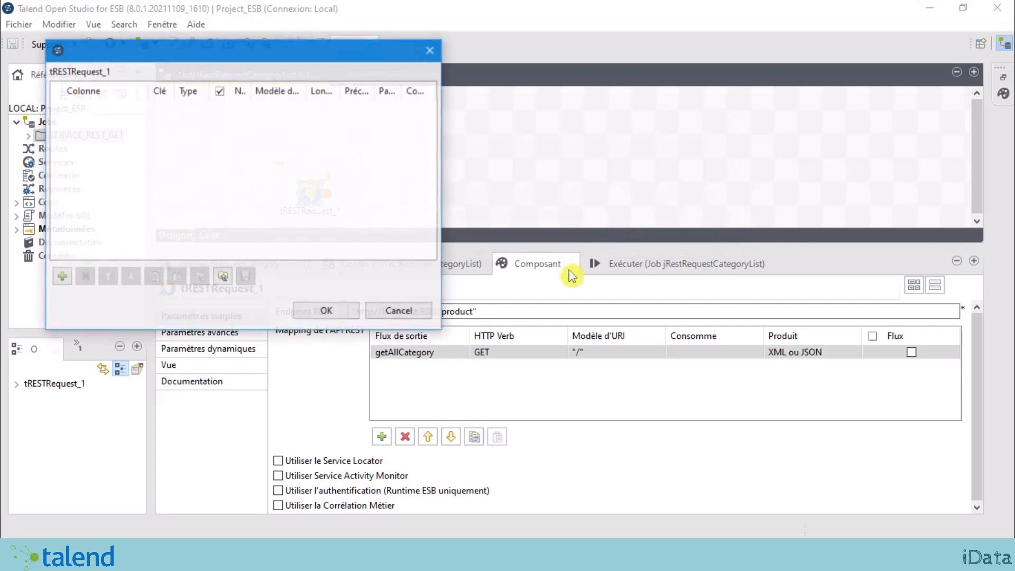
pyautogui.moveTo(200, 49); pyautogui.dragTo(472, 45)
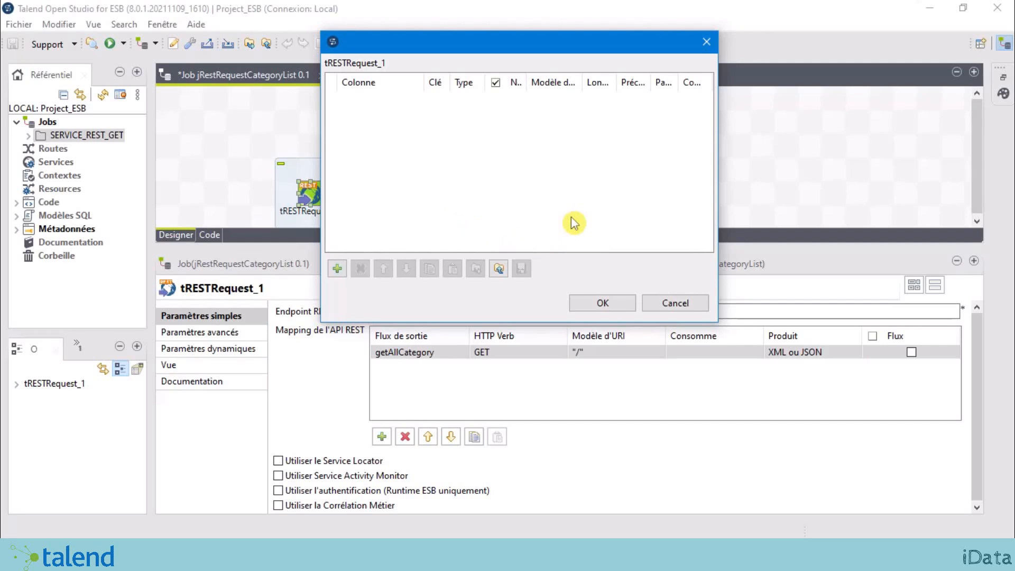
pyautogui.click(616, 305)
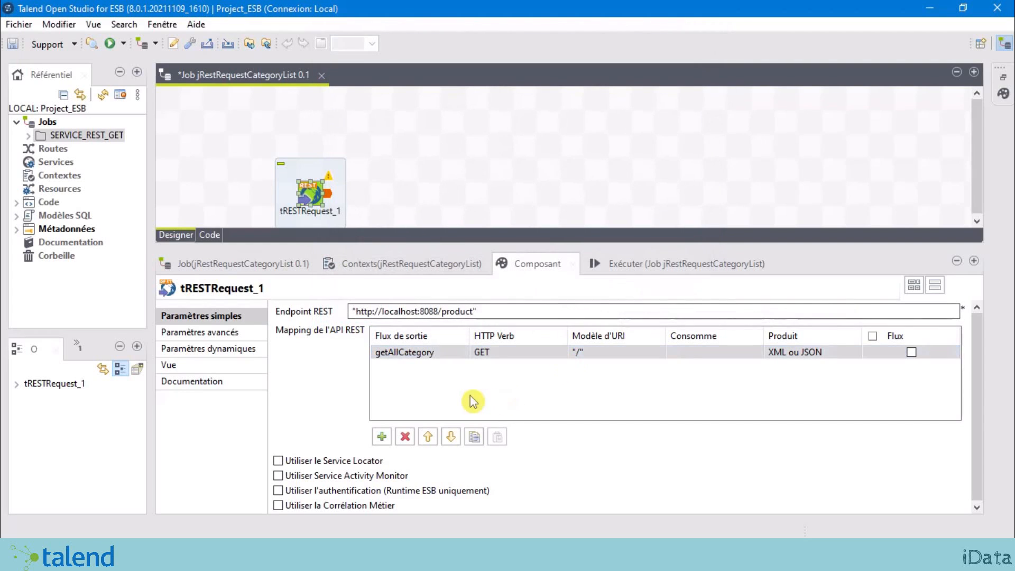
# Check the HTTP verb options of the getAllCategory mapping and keep GET.
pyautogui.click(509, 355)
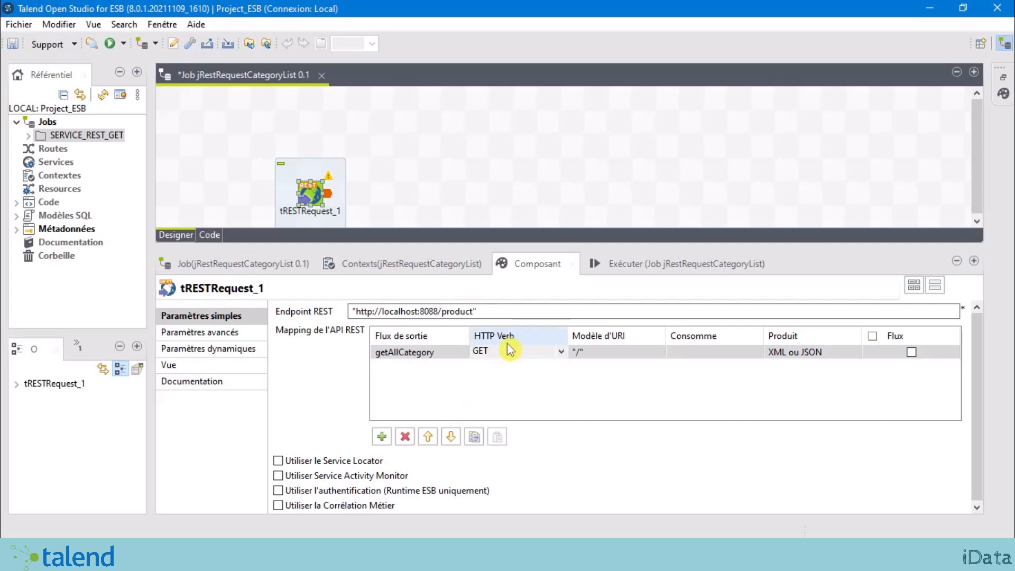
pyautogui.click(397, 294)
pyautogui.click(532, 353)
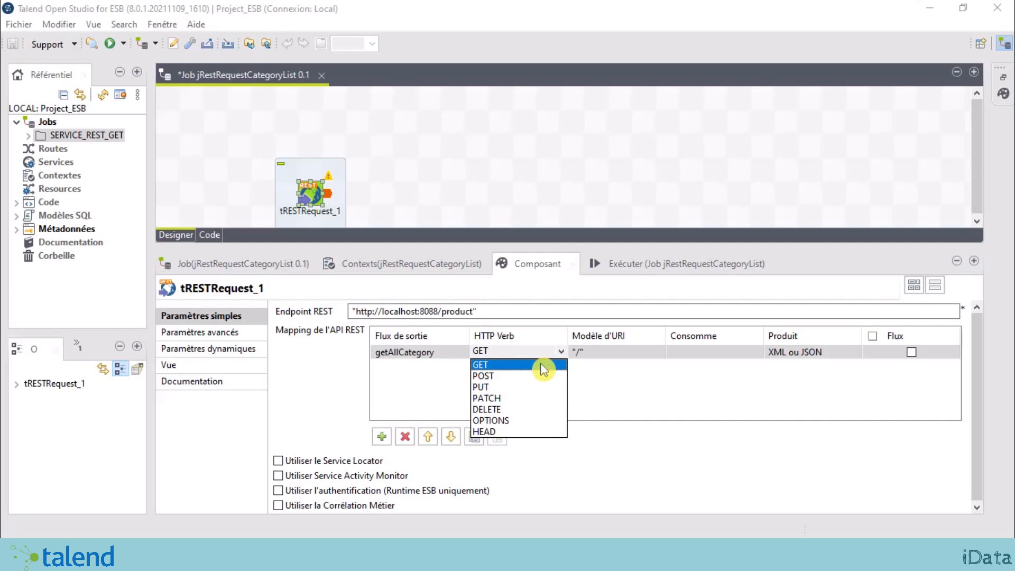
pyautogui.click(629, 382)
# Set the URI pattern of the getAllCategory mapping to "/category".
pyautogui.click(605, 354)
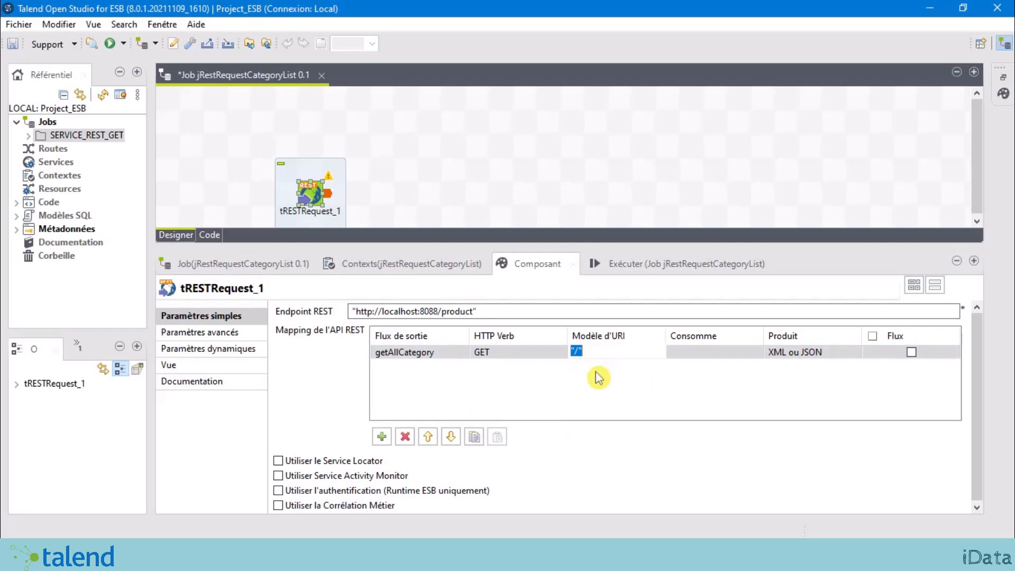
pyautogui.click(579, 350)
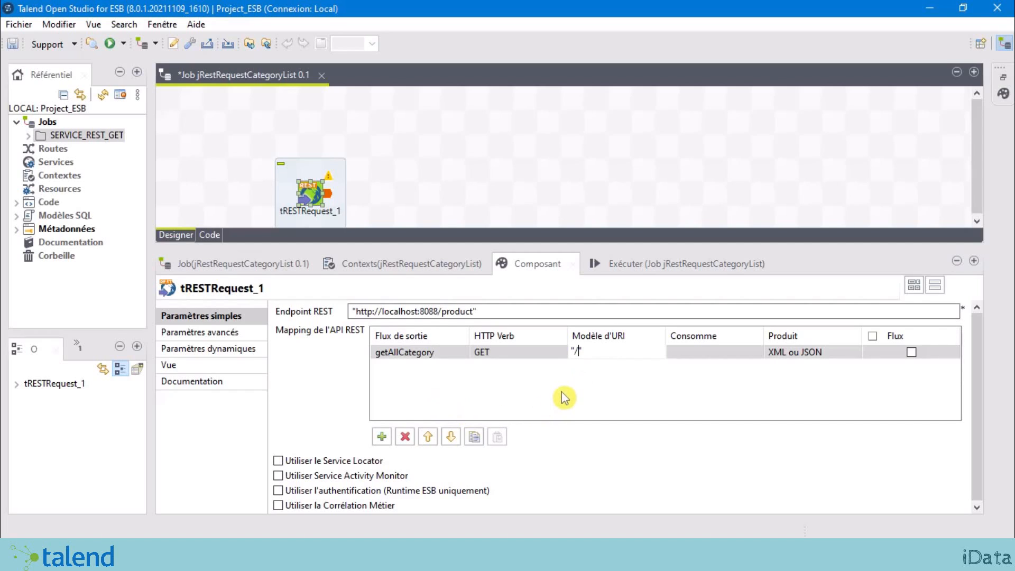
pyautogui.write('cat')
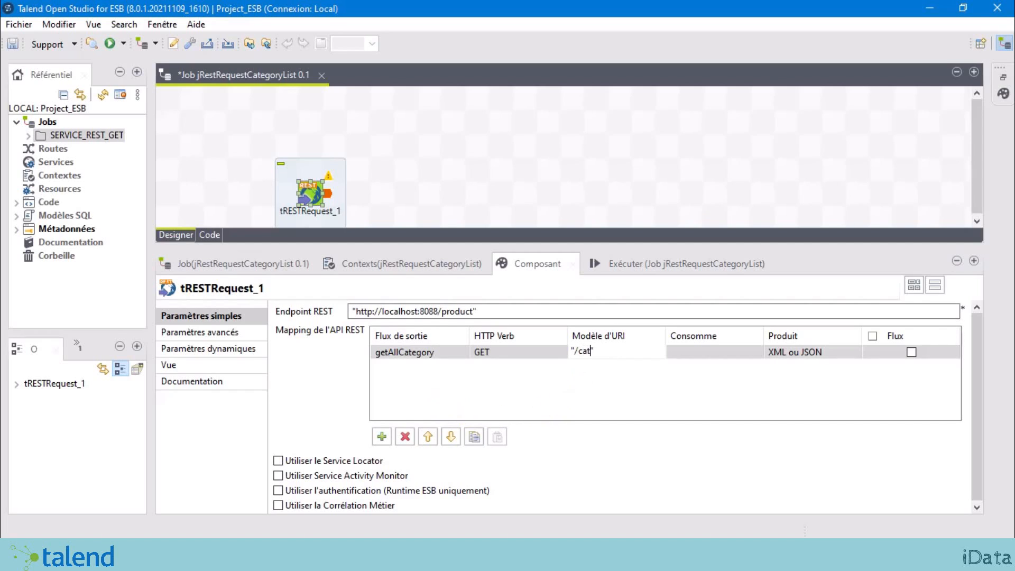
pyautogui.write('egory')
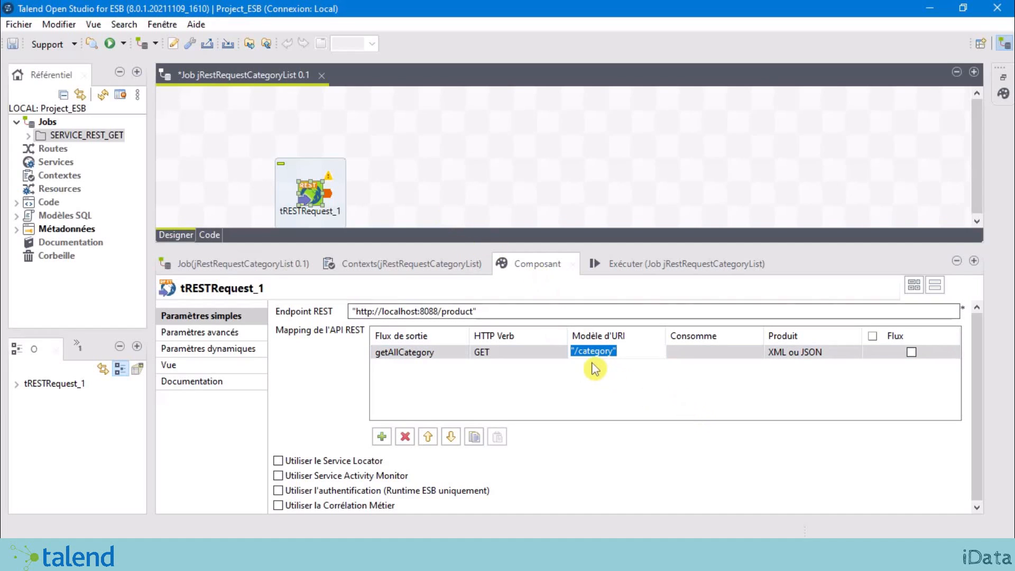
pyautogui.click(591, 352)
pyautogui.click(672, 389)
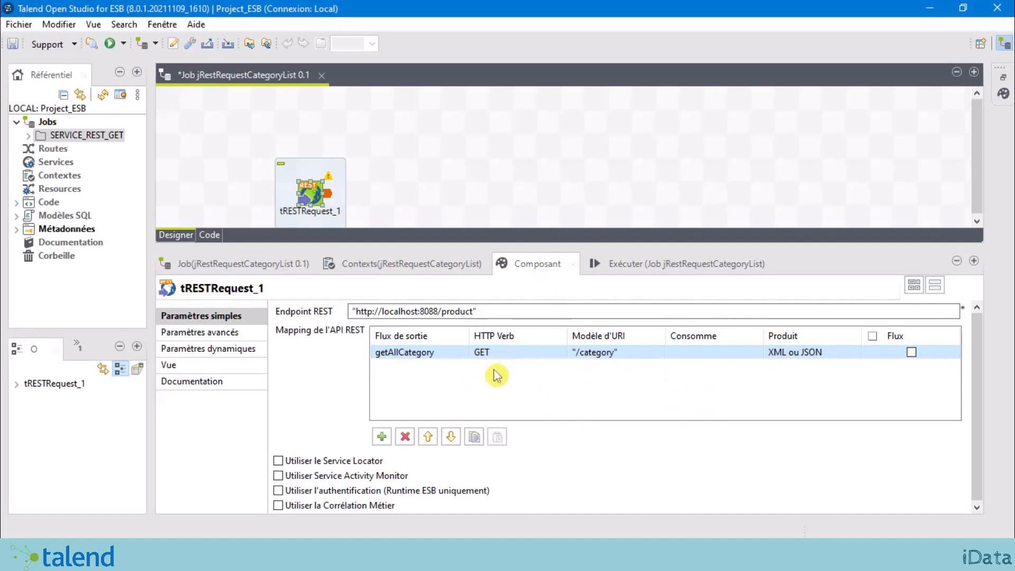
pyautogui.click(712, 358)
pyautogui.click(711, 353)
pyautogui.click(711, 353)
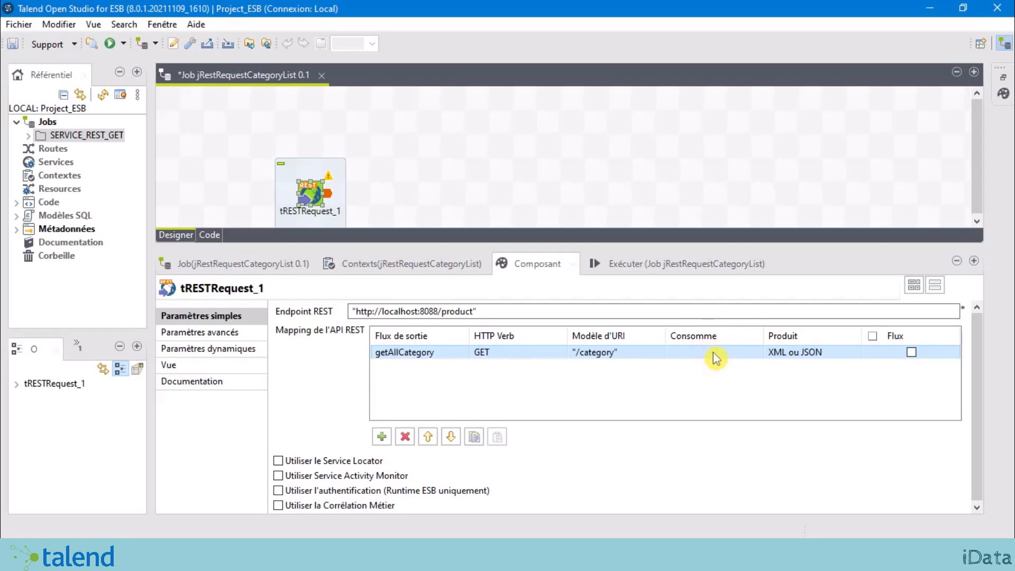
pyautogui.click(713, 353)
pyautogui.click(713, 353)
pyautogui.click(713, 353)
# Choose "XML ou JSON" as the format produced by the getAllCategory mapping.
pyautogui.click(788, 353)
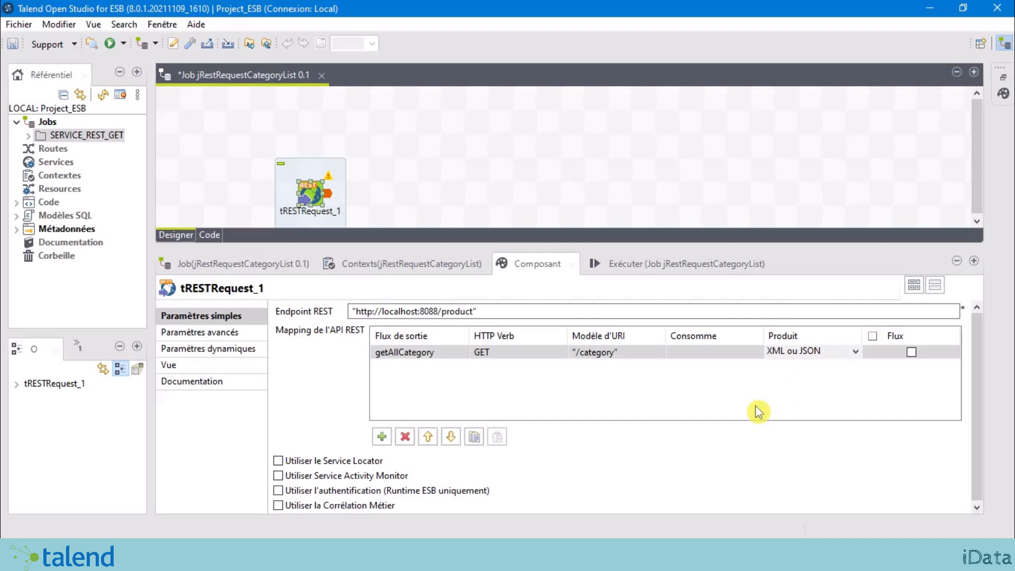
pyautogui.click(818, 353)
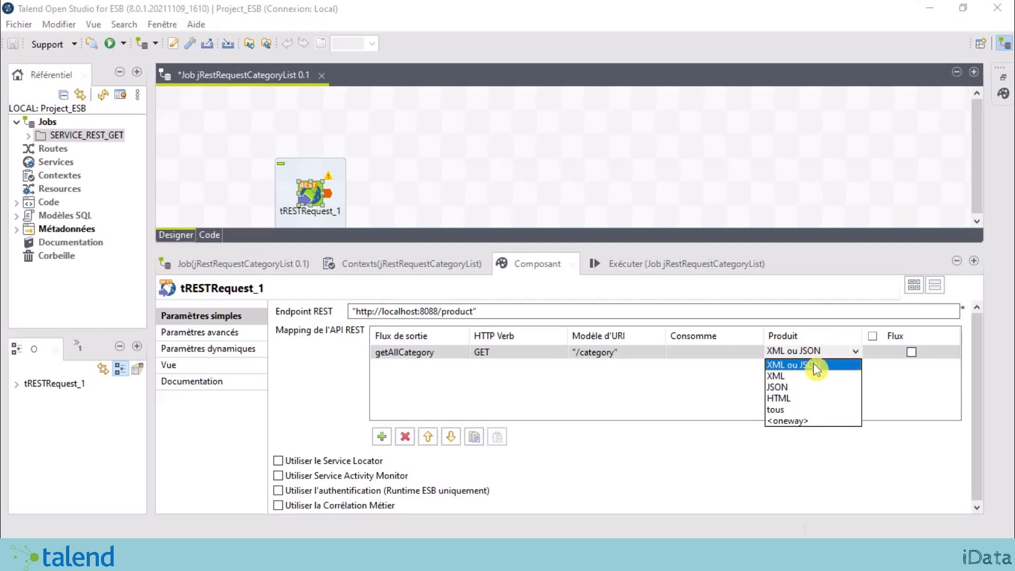
pyautogui.click(803, 365)
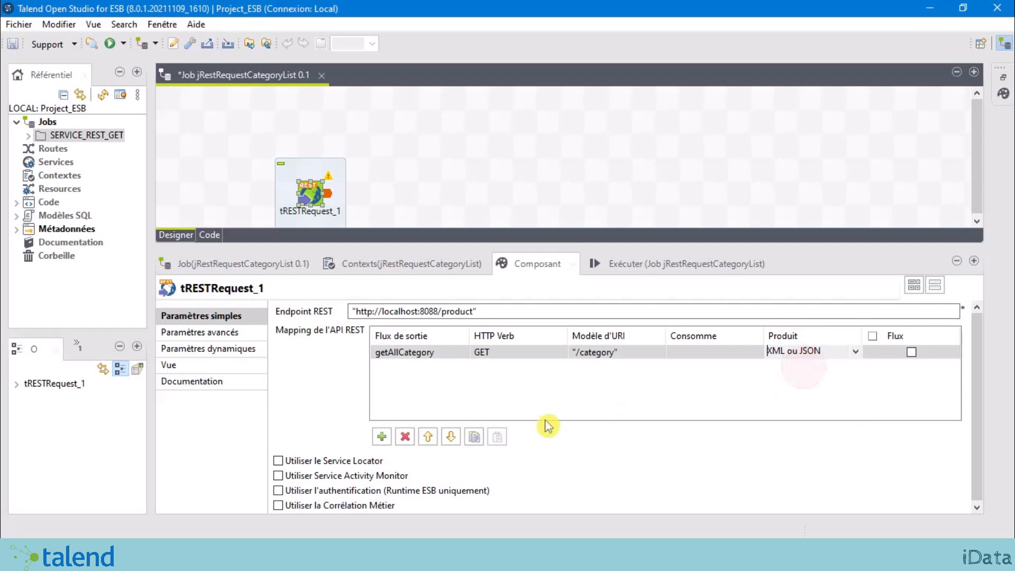
pyautogui.click(614, 406)
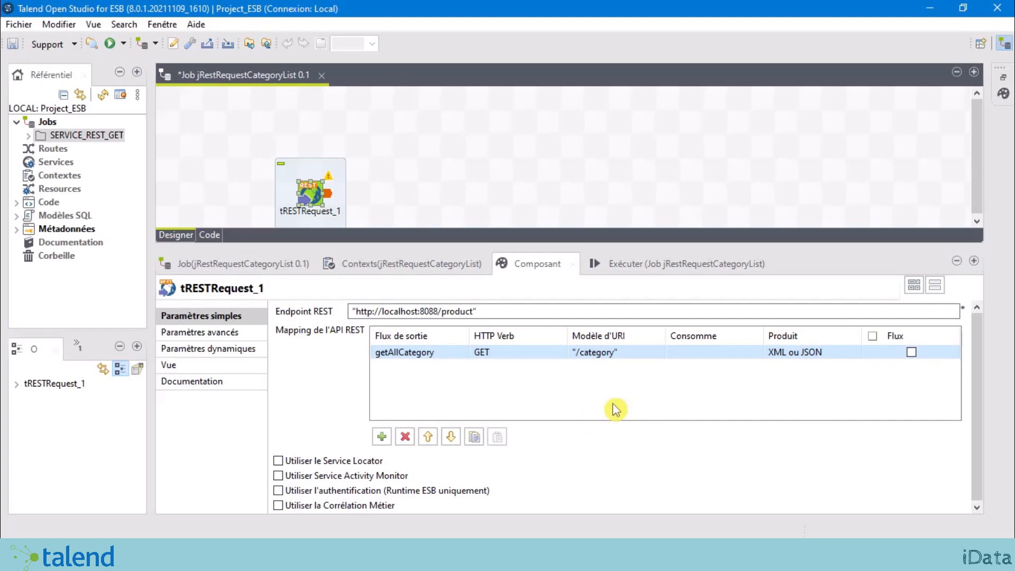
pyautogui.click(441, 289)
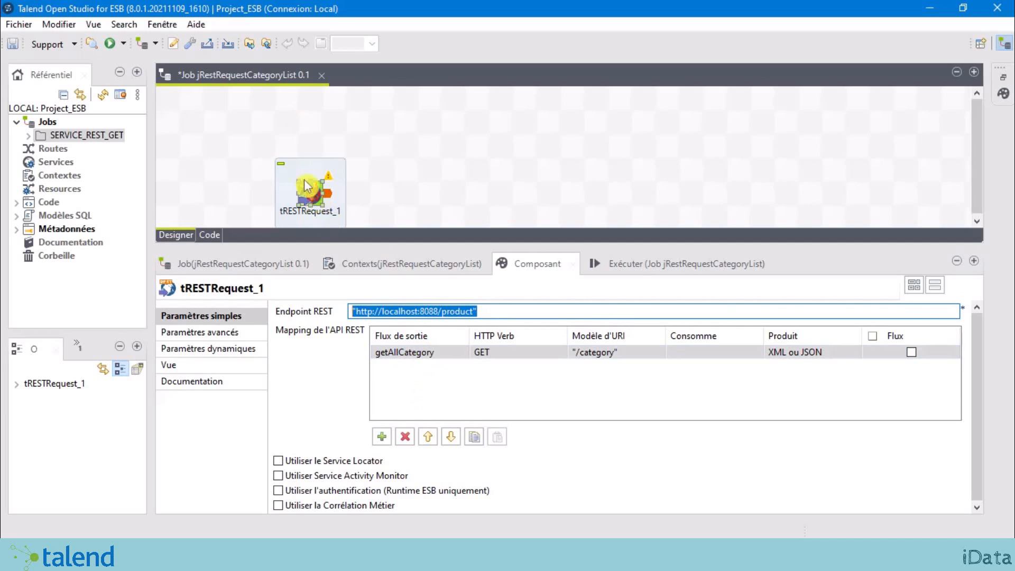
# Move tRESTRequest_1 toward the canvas's upper-left corner and place a tFlowToIterate component to its right, leaving a gap between them.
pyautogui.moveTo(319, 200); pyautogui.dragTo(247, 153)
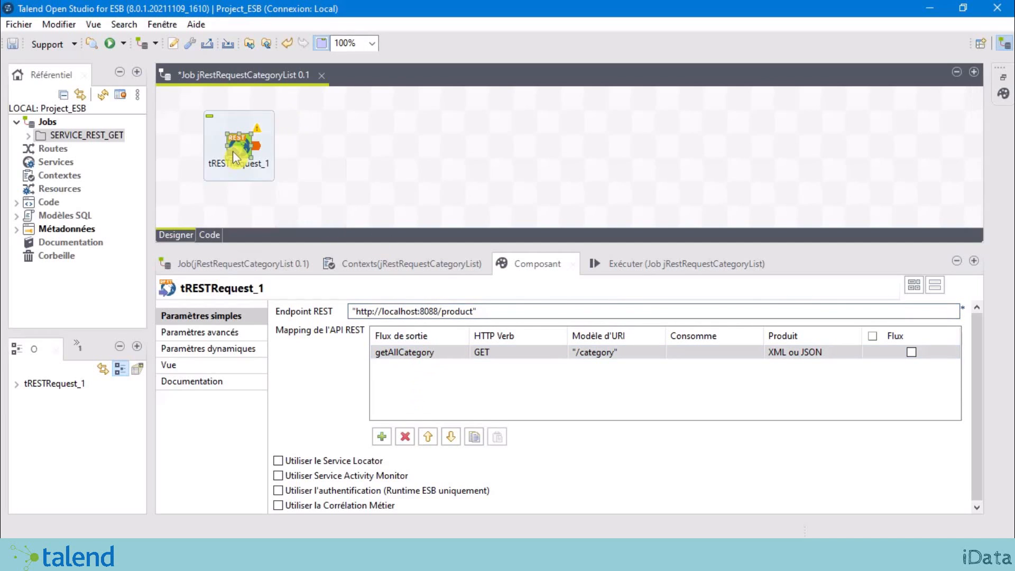
pyautogui.click(334, 159)
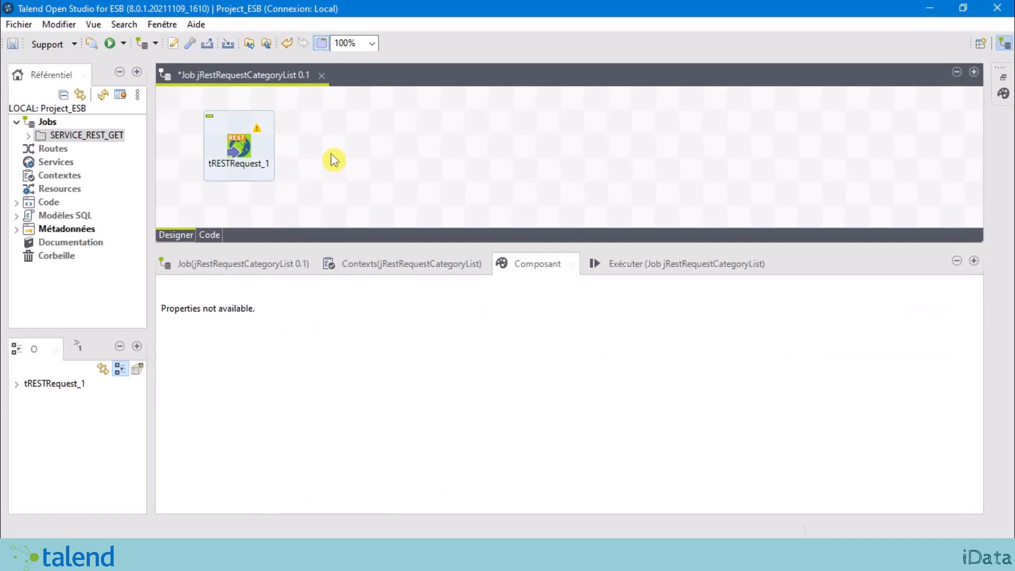
pyautogui.write('tf')
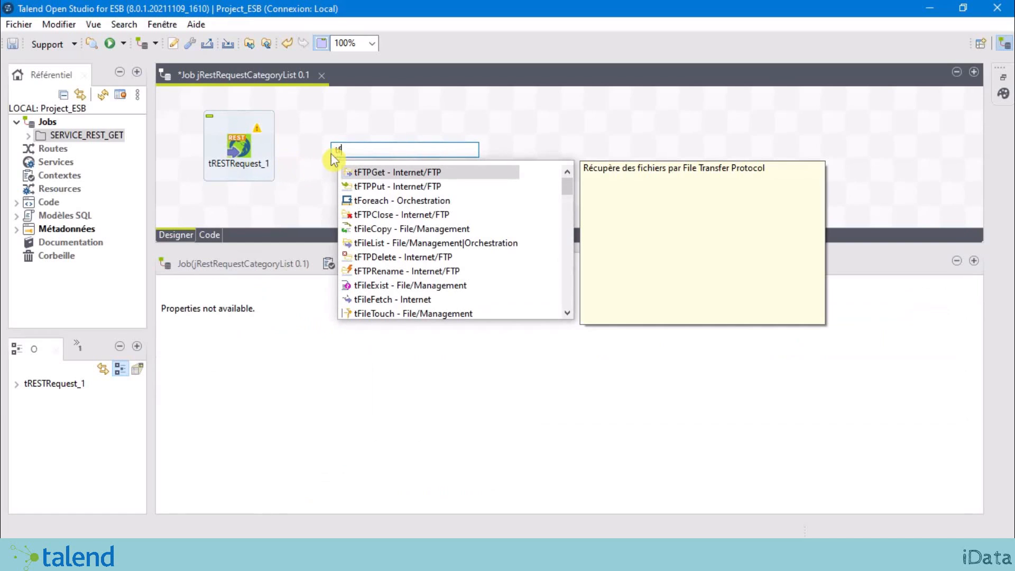
pyautogui.write('lo')
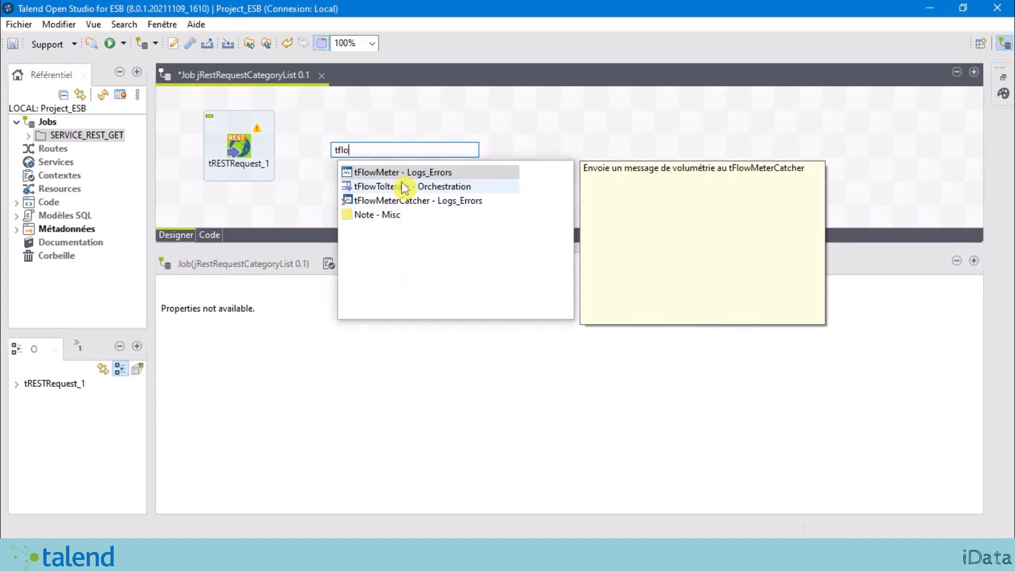
pyautogui.click(405, 188)
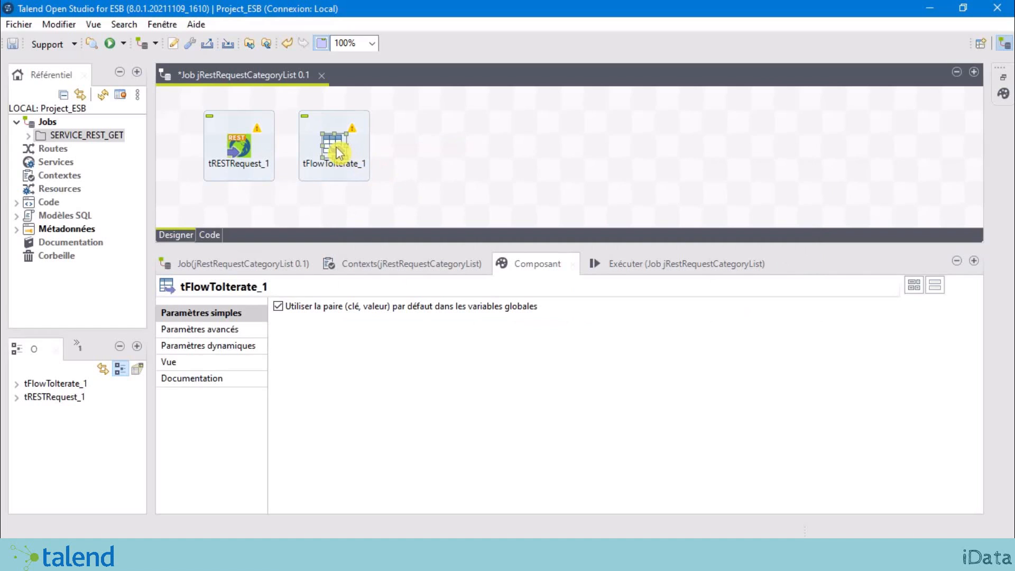
pyautogui.moveTo(335, 153); pyautogui.dragTo(383, 152)
# Connect tRESTRequest_1 to tFlowToIterate_1 with the getAllCategory row.
pyautogui.click(241, 152)
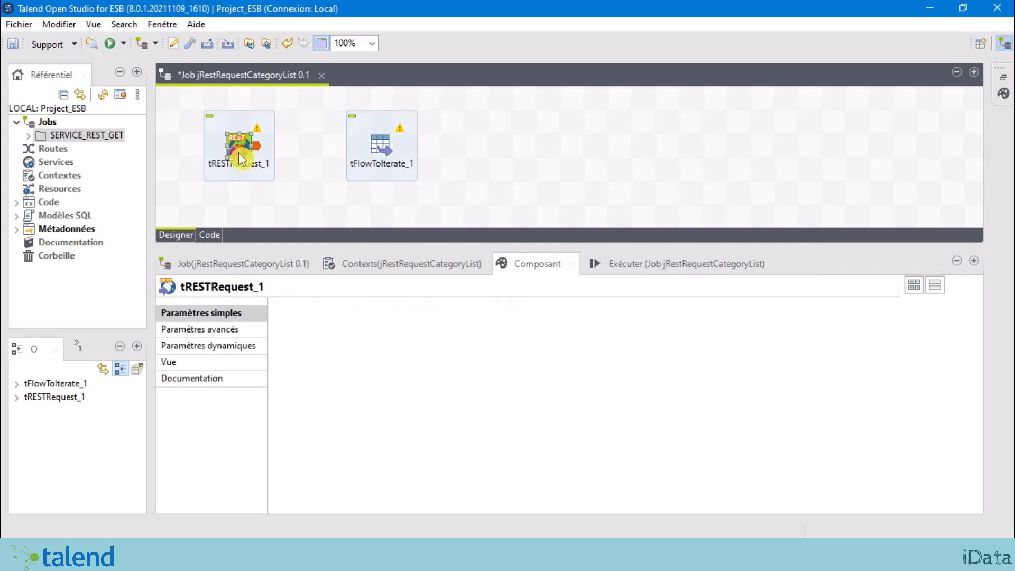
pyautogui.rightClick(240, 153)
pyautogui.moveTo(311, 169)
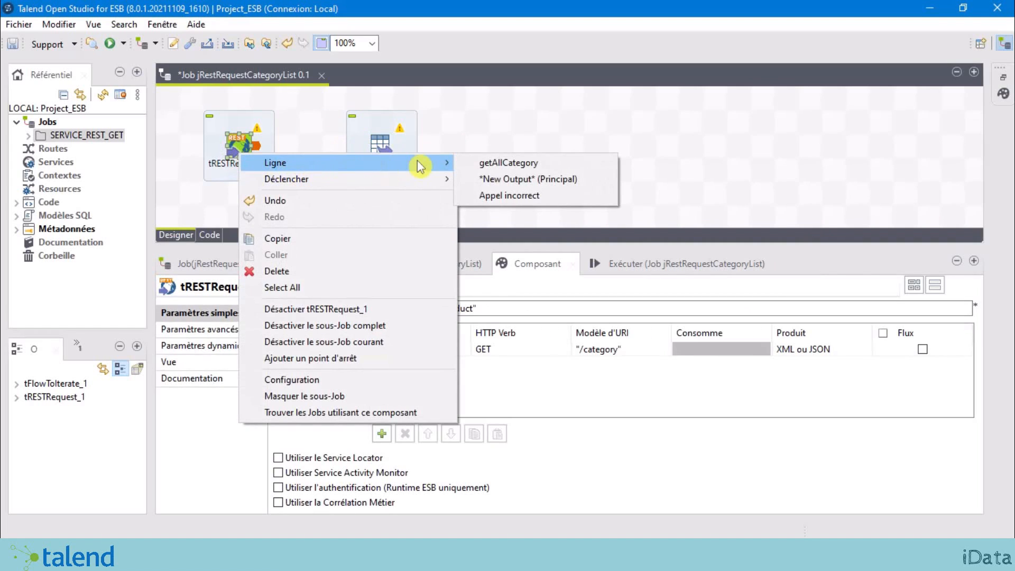
pyautogui.click(564, 165)
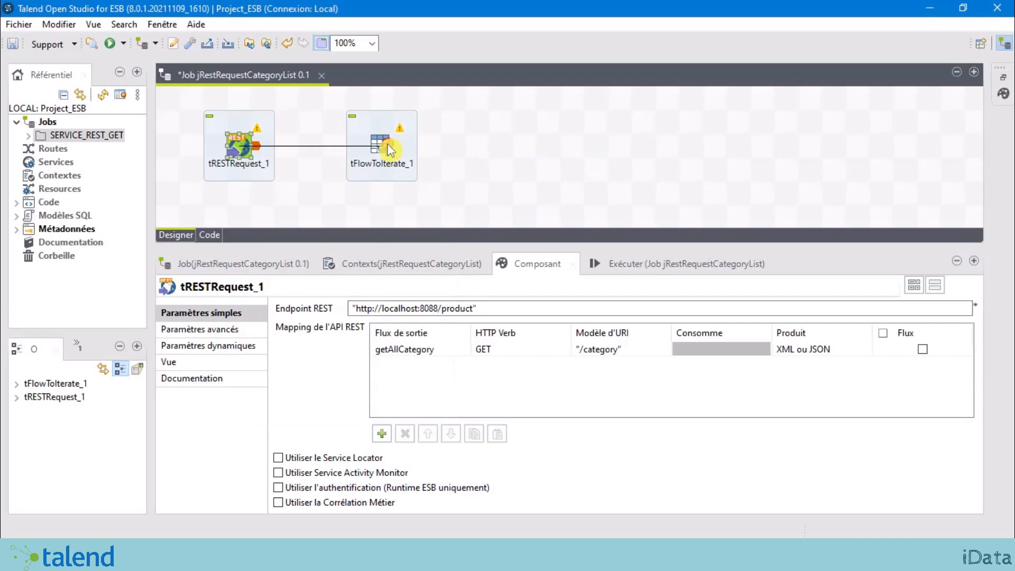
pyautogui.click(389, 149)
# Add a tFixedFlowInput component to the right of tFlowToIterate_1 on the design canvas.
pyautogui.click(456, 154)
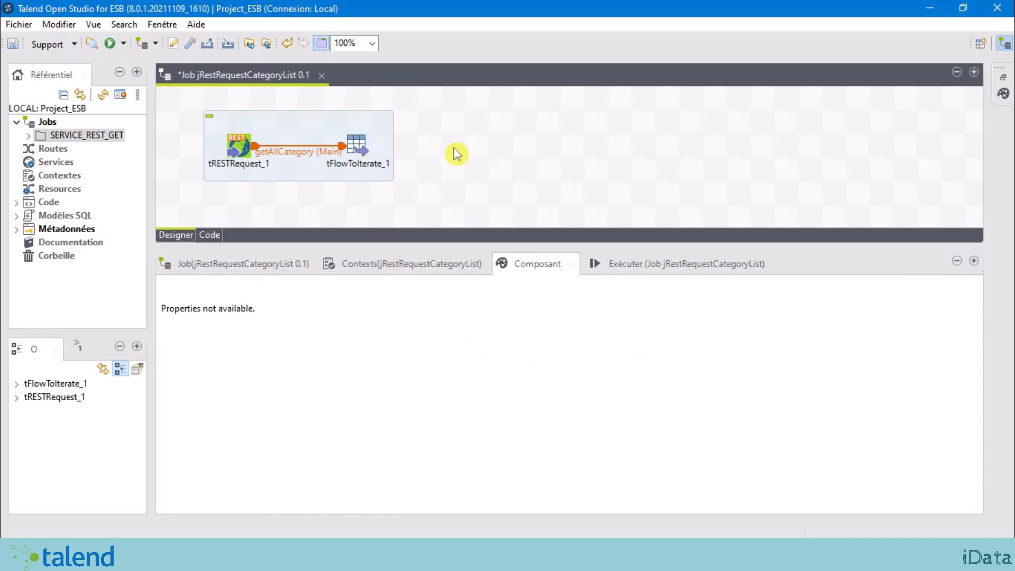
pyautogui.write('tf')
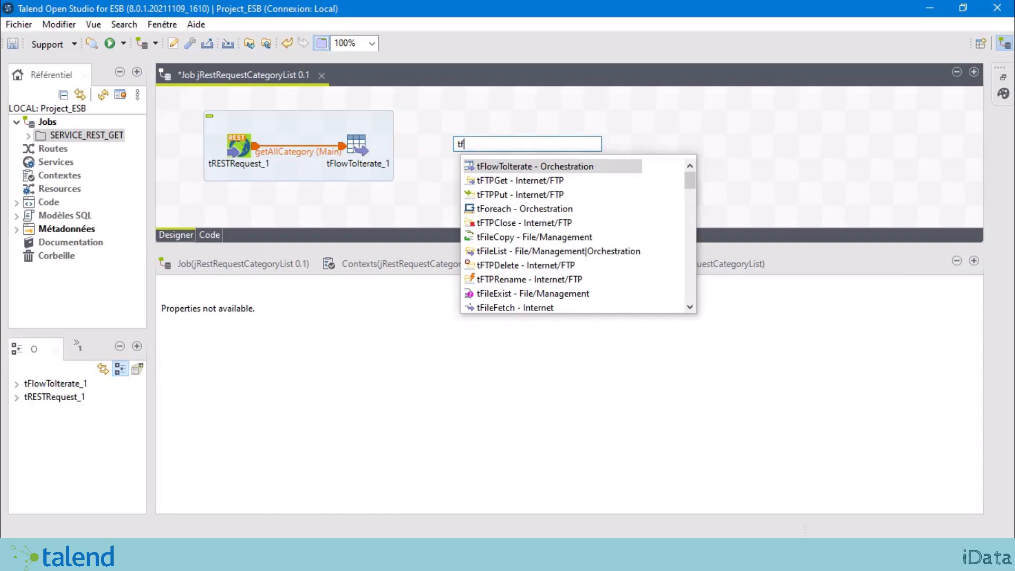
pyautogui.write('ix')
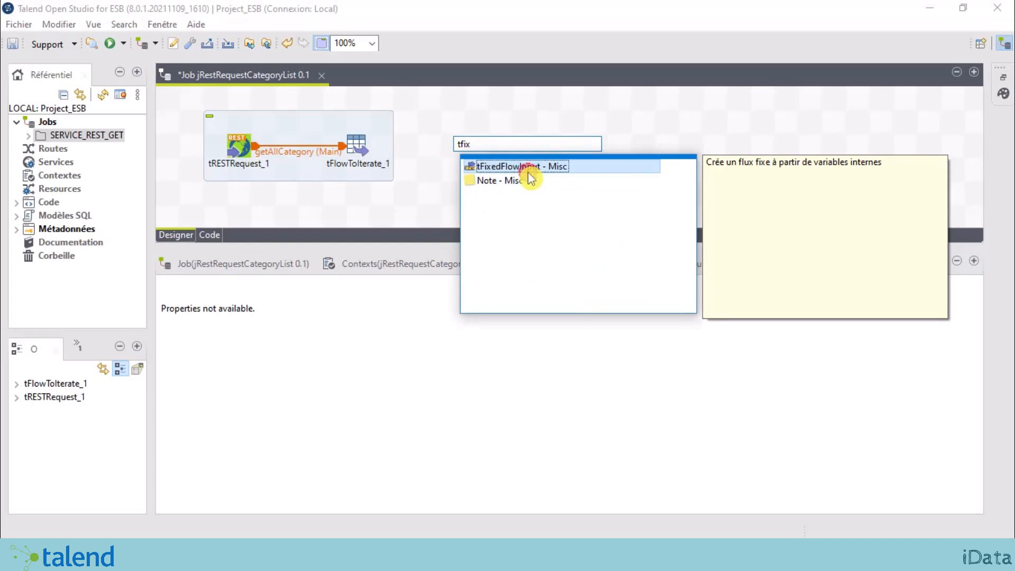
pyautogui.press('Return')
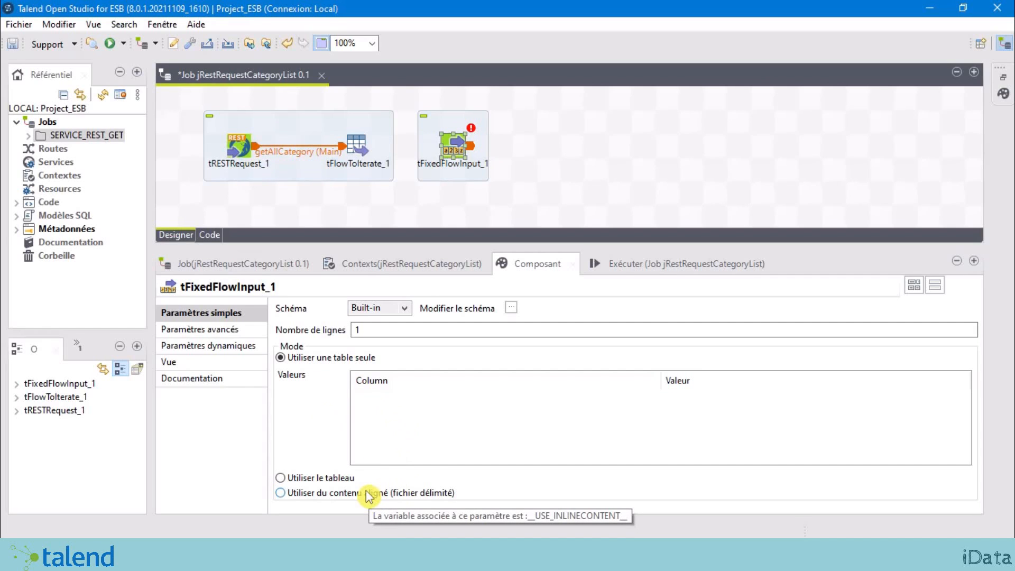
# Open the schema of tFixedFlowInput_1 for editing and add two new columns to it.
pyautogui.click(507, 158)
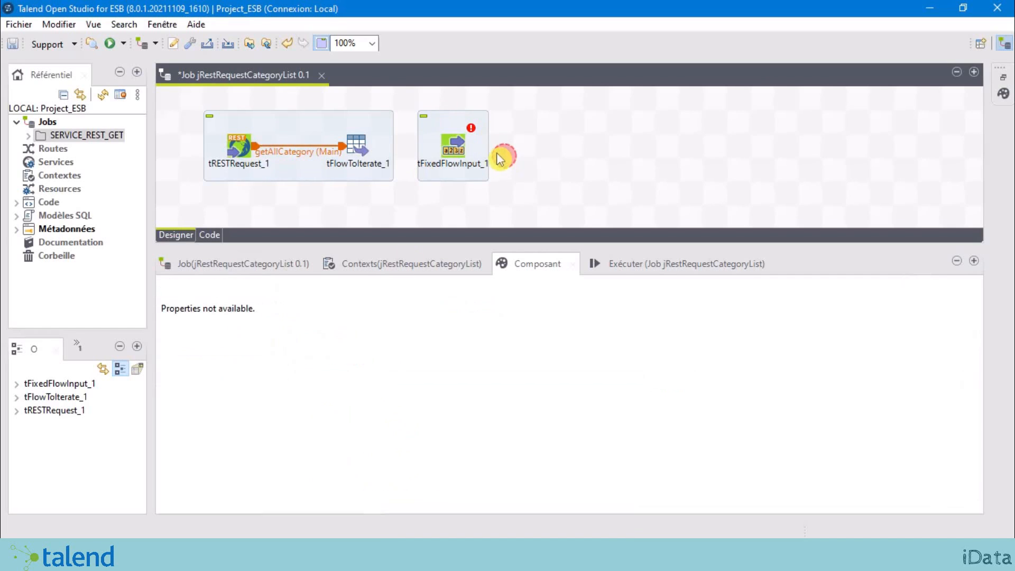
pyautogui.click(462, 154)
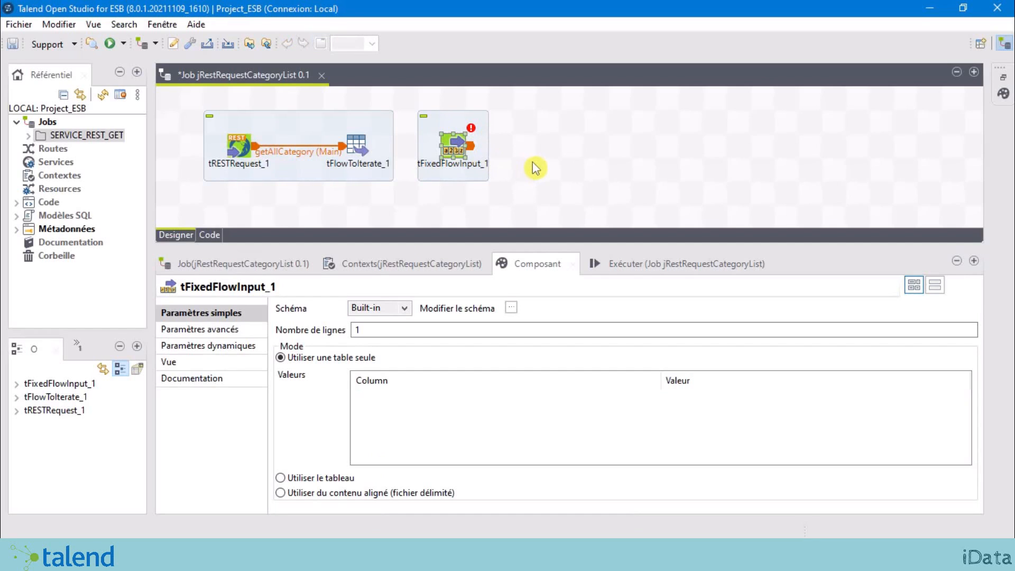
pyautogui.moveTo(504, 247); pyautogui.dragTo(504, 190)
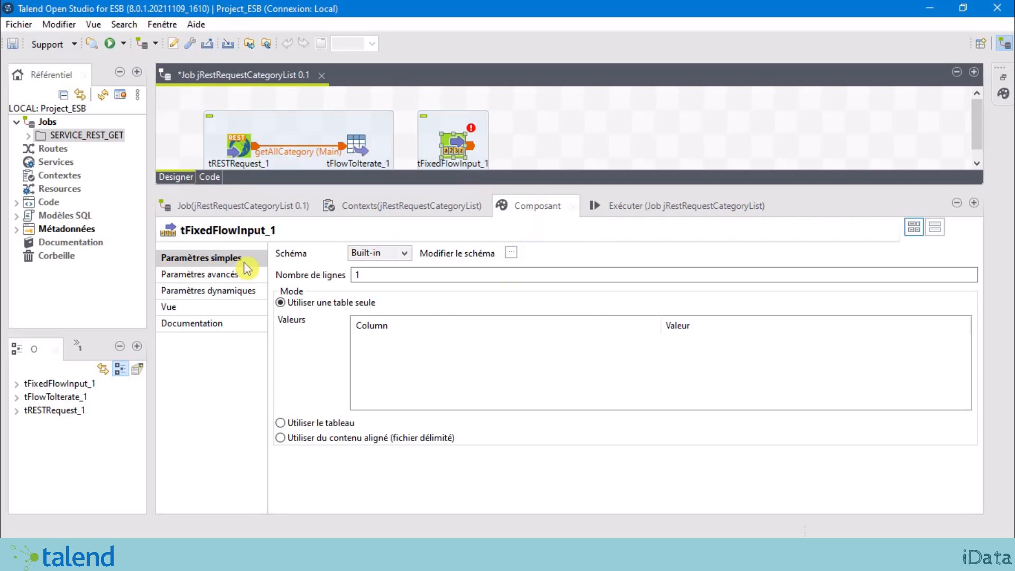
pyautogui.click(514, 256)
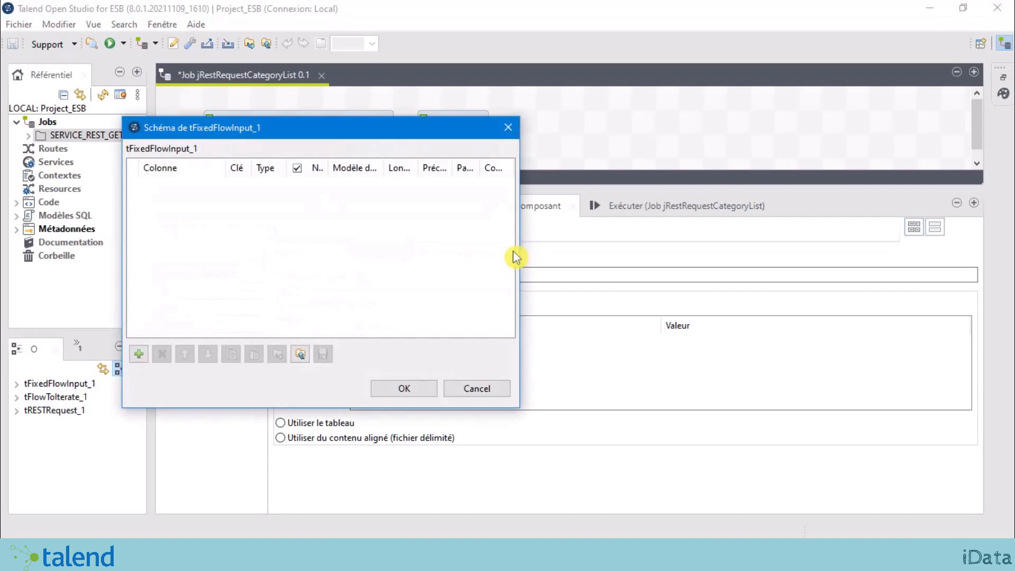
pyautogui.moveTo(279, 129); pyautogui.dragTo(480, 123)
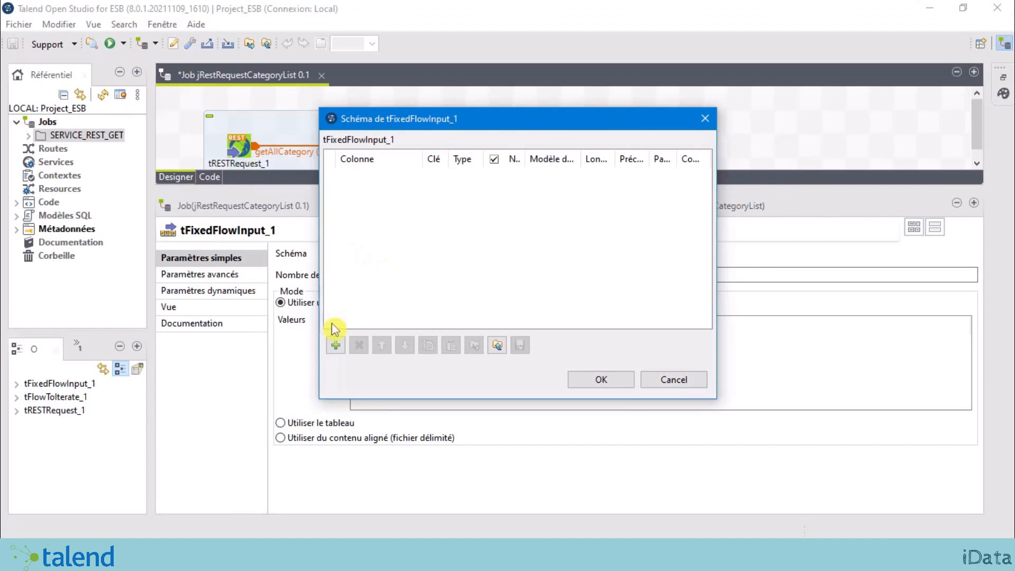
pyautogui.click(337, 349)
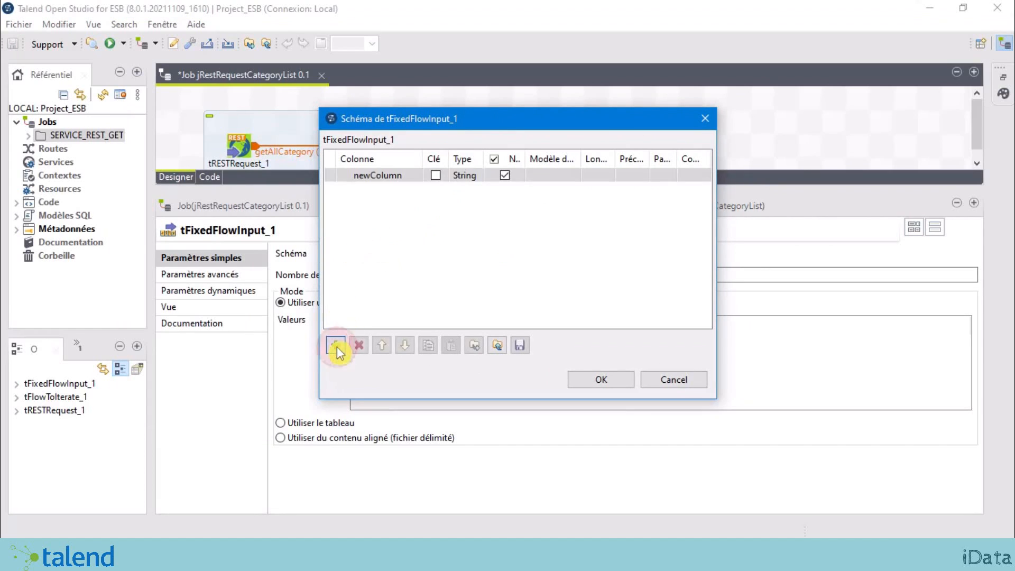
pyautogui.click(337, 349)
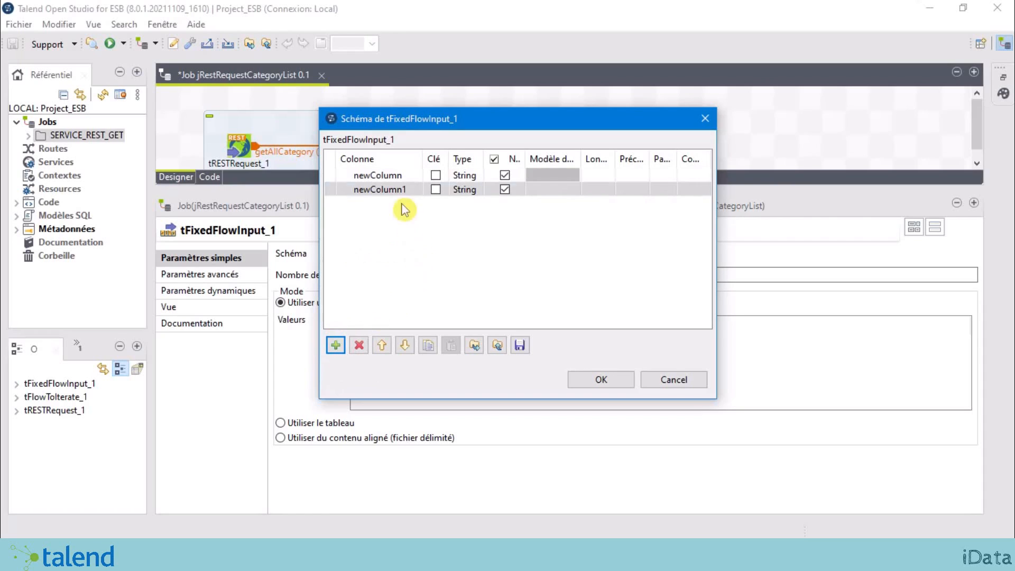
# Name the two schema columns code and libelle, and accept the schema of tFixedFlowInput_1.
pyautogui.click(391, 175)
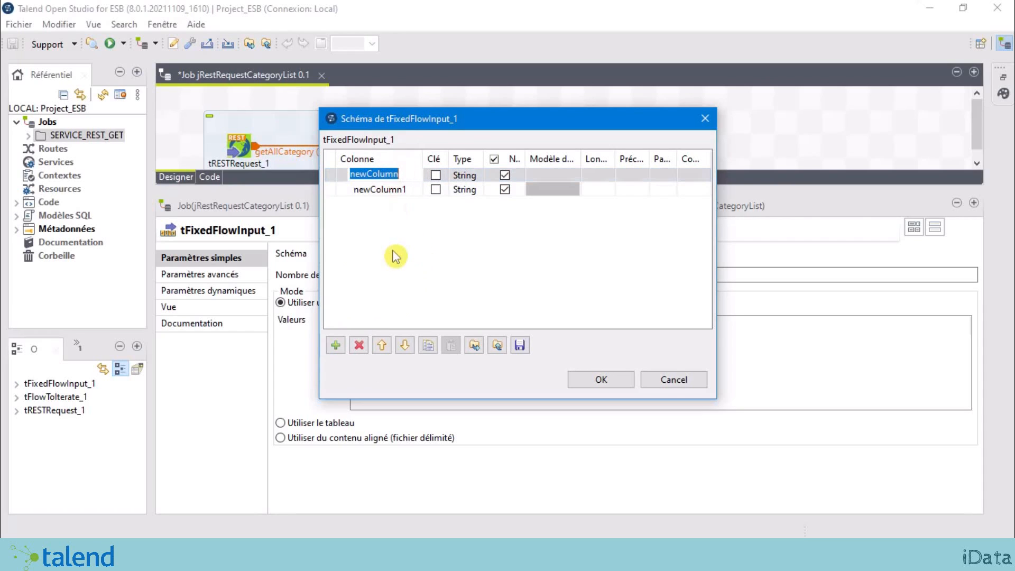
pyautogui.write('cod')
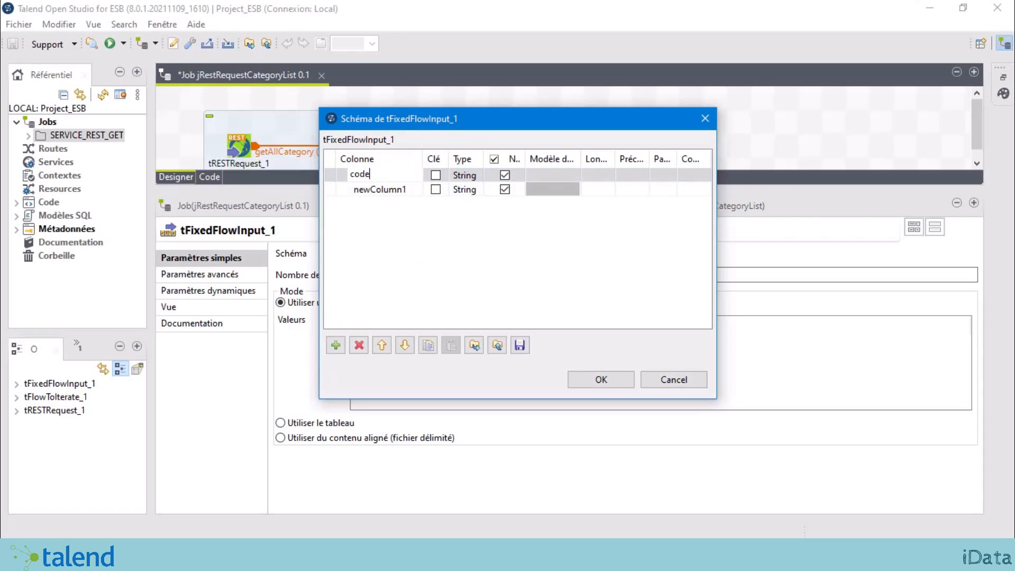
pyautogui.write('e')
pyautogui.click(400, 190)
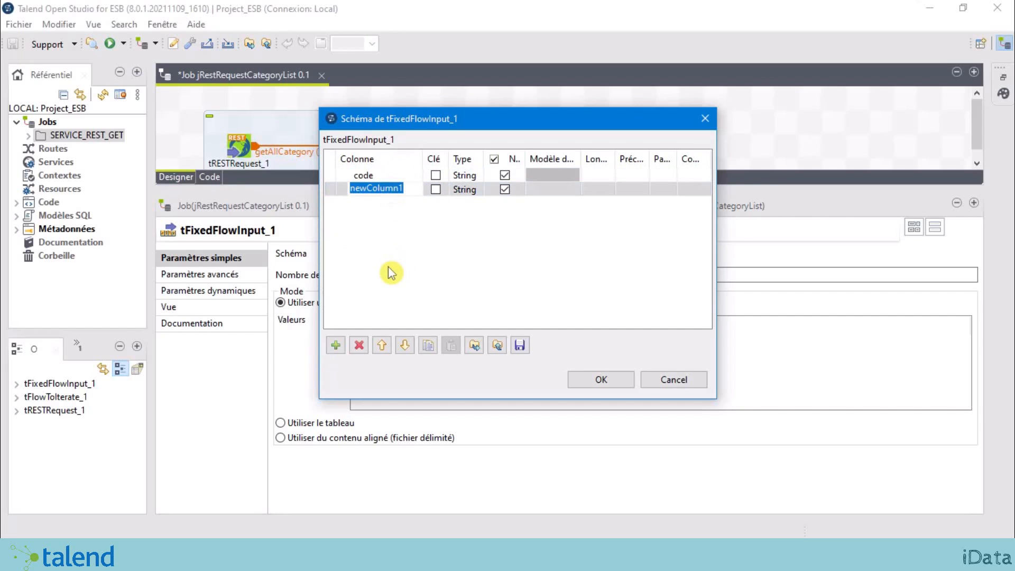
pyautogui.write('libelle')
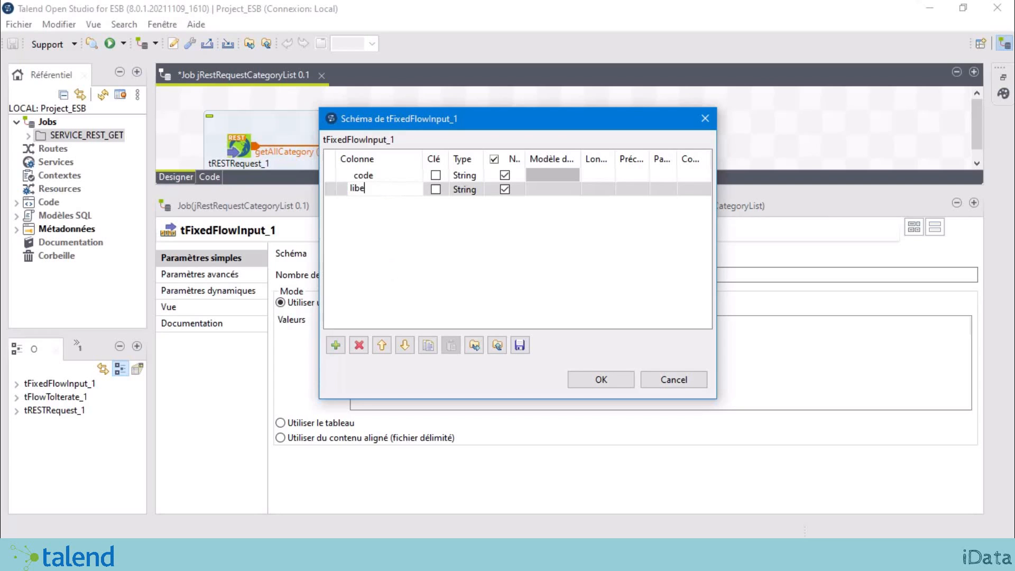
pyautogui.click(592, 384)
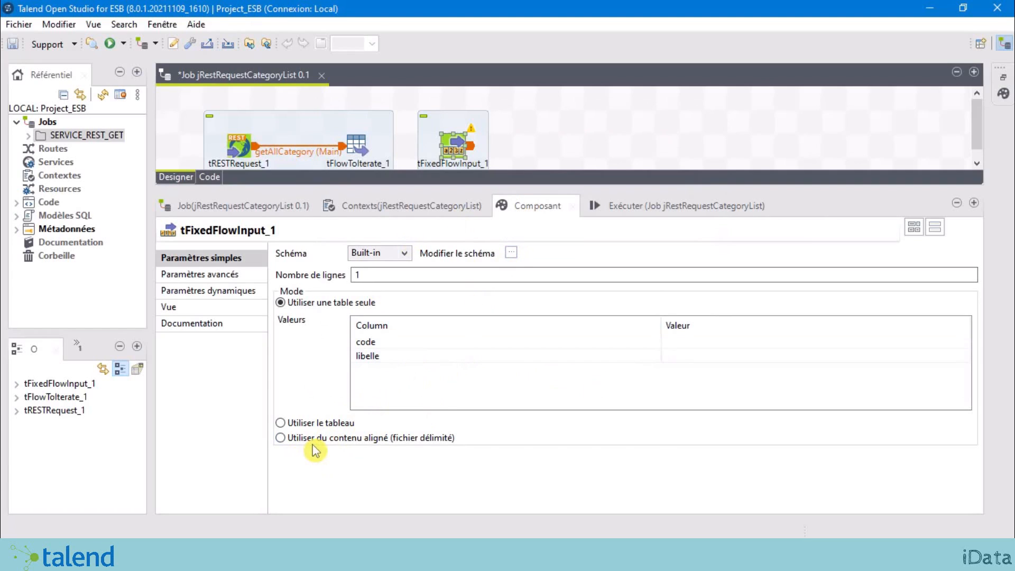
# Set tFixedFlowInput_1 to use inline delimited content with the lines C001|Technologie, C002|Mobilier and C003|Fournitures de bureau.
pyautogui.click(284, 438)
pyautogui.click(461, 376)
pyautogui.write('C001|Technologie C002|Mobilier C003|Fournitures de bureau')
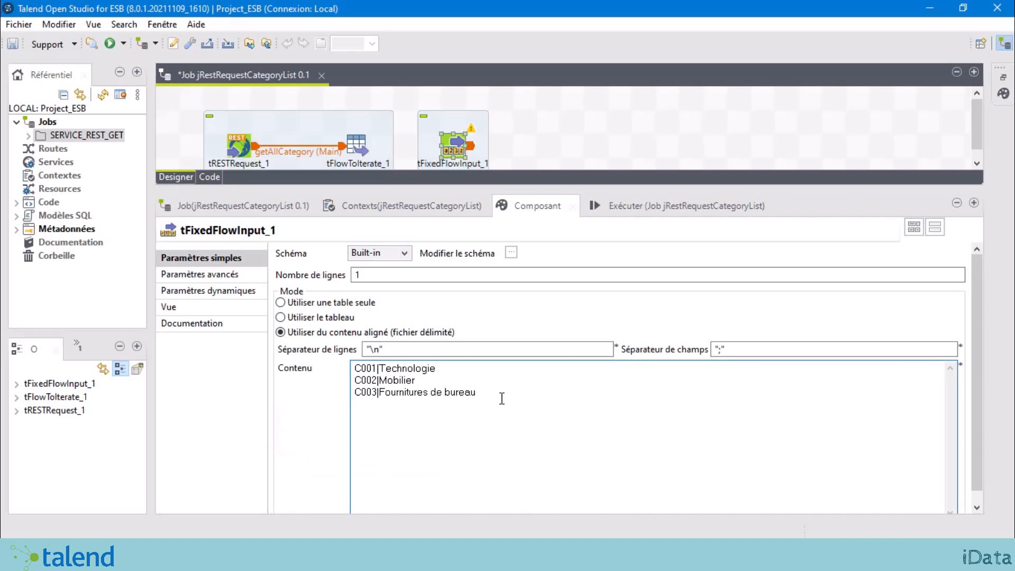
# Review the category codes, labels and separators in the inline content of tFixedFlowInput_1.
pyautogui.moveTo(500, 398); pyautogui.dragTo(306, 381)
pyautogui.click(538, 403)
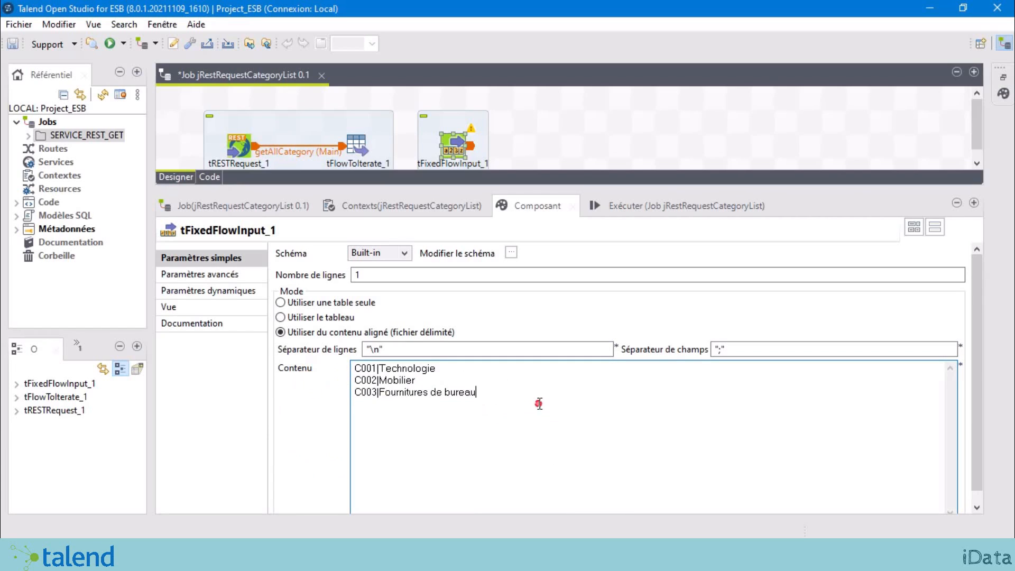
pyautogui.click(381, 368)
pyautogui.doubleClick(375, 369)
pyautogui.moveTo(438, 369); pyautogui.dragTo(388, 368)
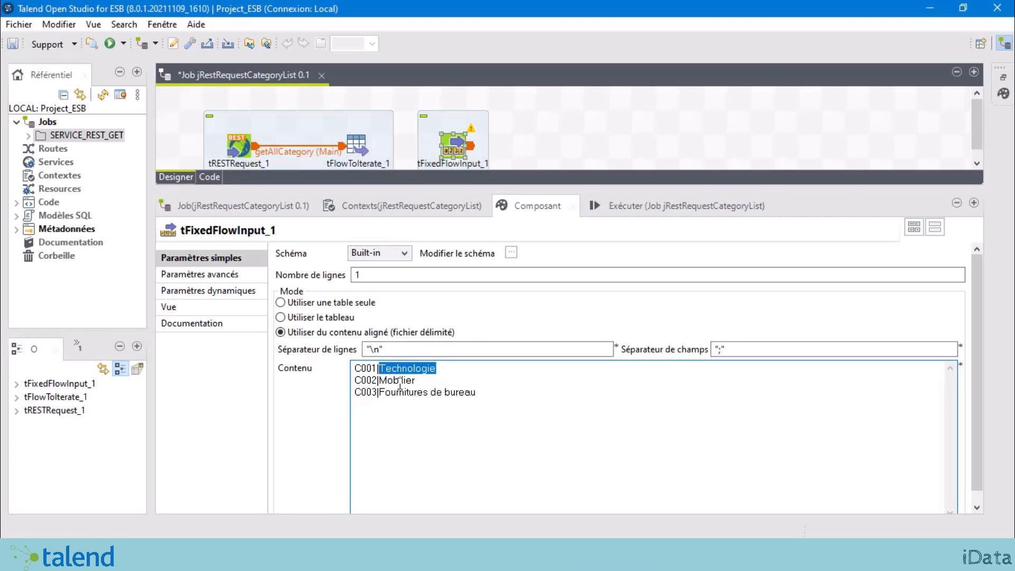
pyautogui.doubleClick(400, 381)
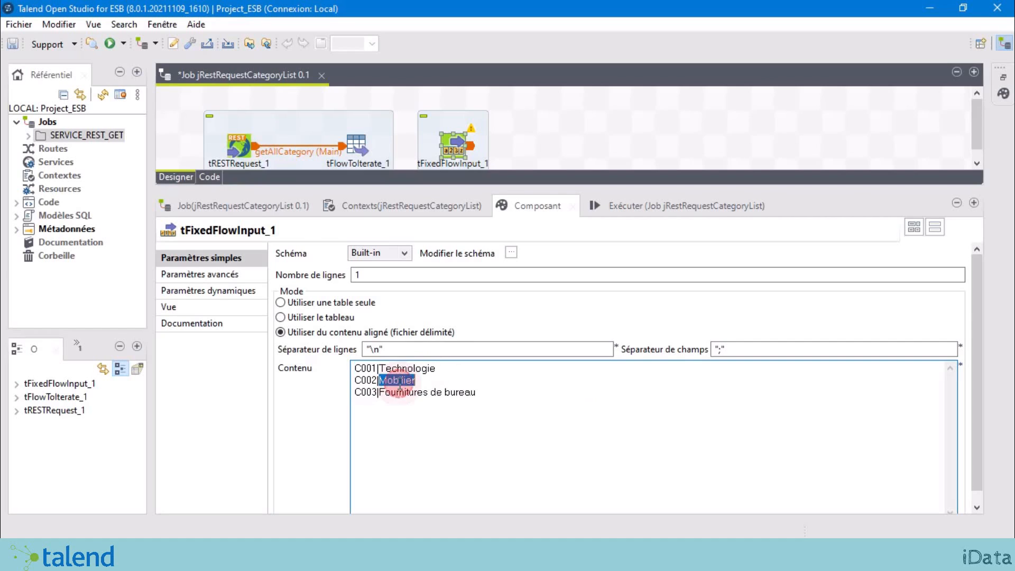
pyautogui.doubleClick(370, 392)
pyautogui.click(508, 389)
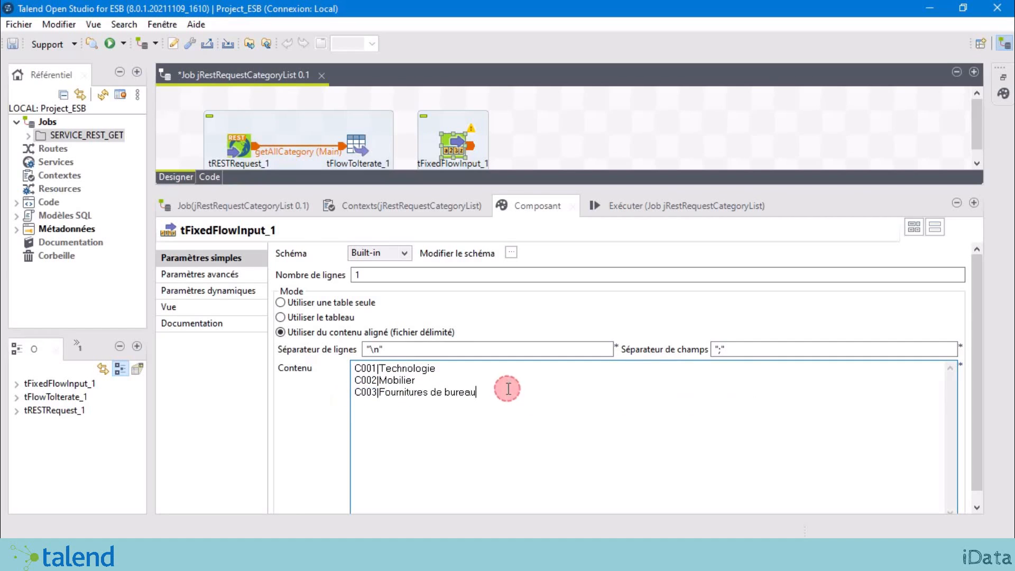
# Set the field separator of tFixedFlowInput_1 to "|" to match the inline content.
pyautogui.click(379, 368)
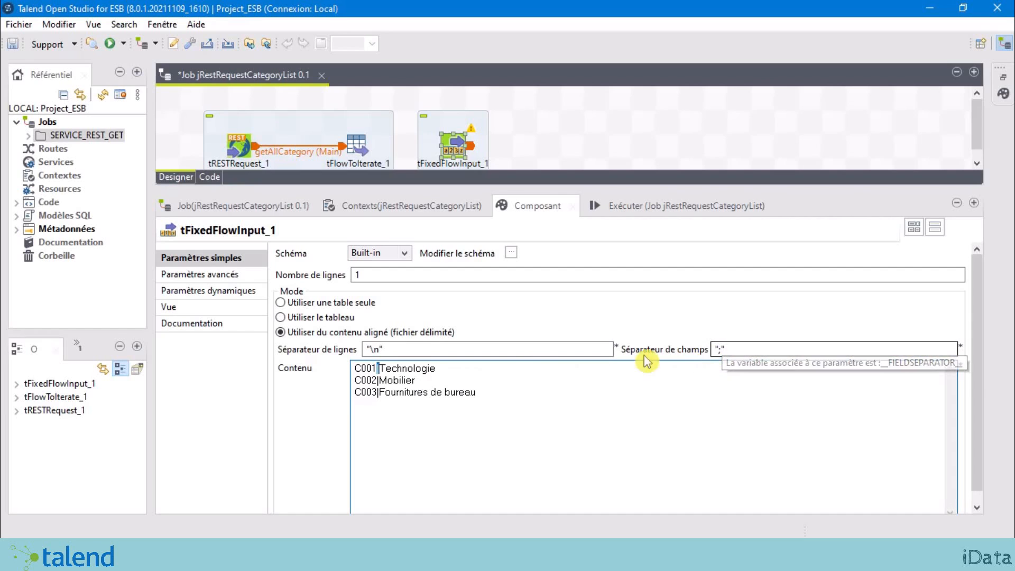
pyautogui.click(721, 351)
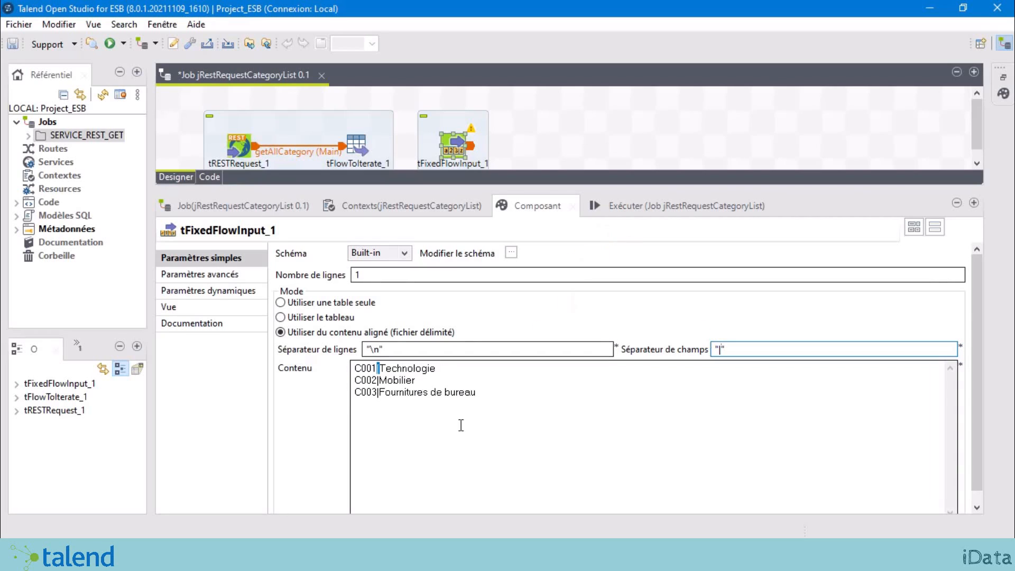
pyautogui.click(414, 369)
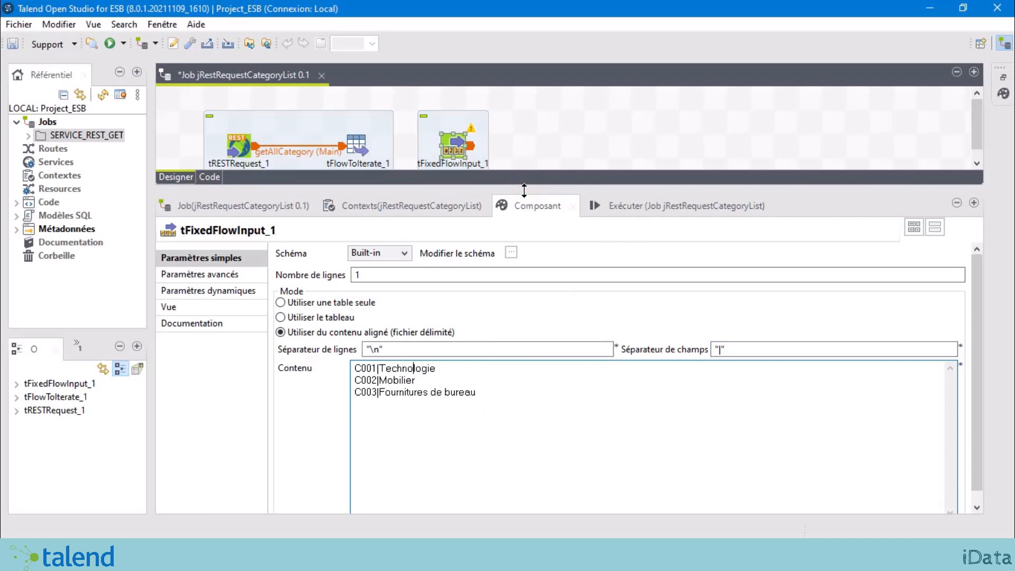
# Enlarge the design canvas and try to link tFlowToIterate_1 to tFixedFlowInput_1 with an Itérer row.
pyautogui.moveTo(524, 190)
pyautogui.mouseDown()
pyautogui.moveTo(546, 363)
pyautogui.moveTo(529, 405)
pyautogui.mouseUp()
pyautogui.click(374, 131)
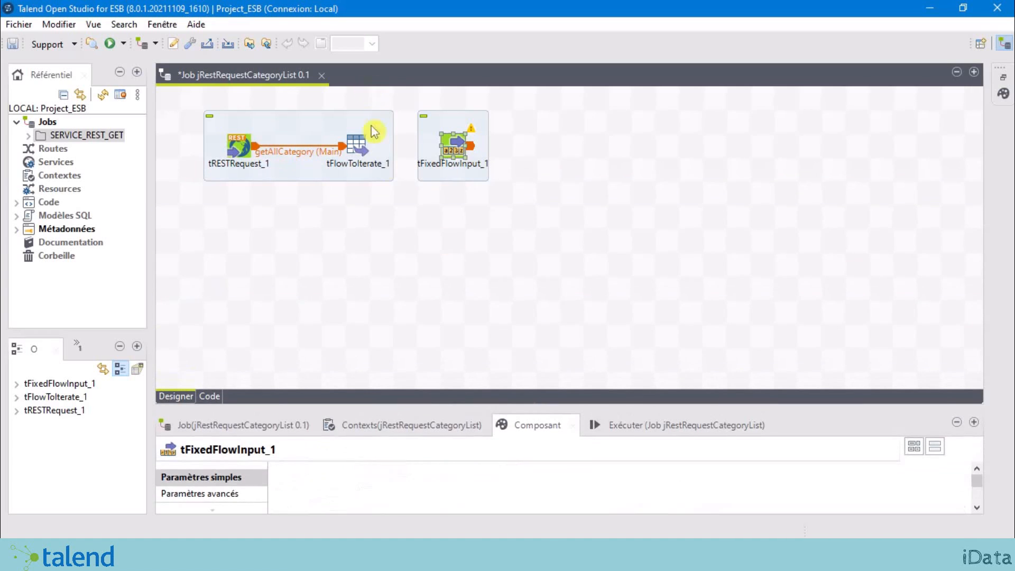
pyautogui.click(365, 153)
pyautogui.click(415, 236)
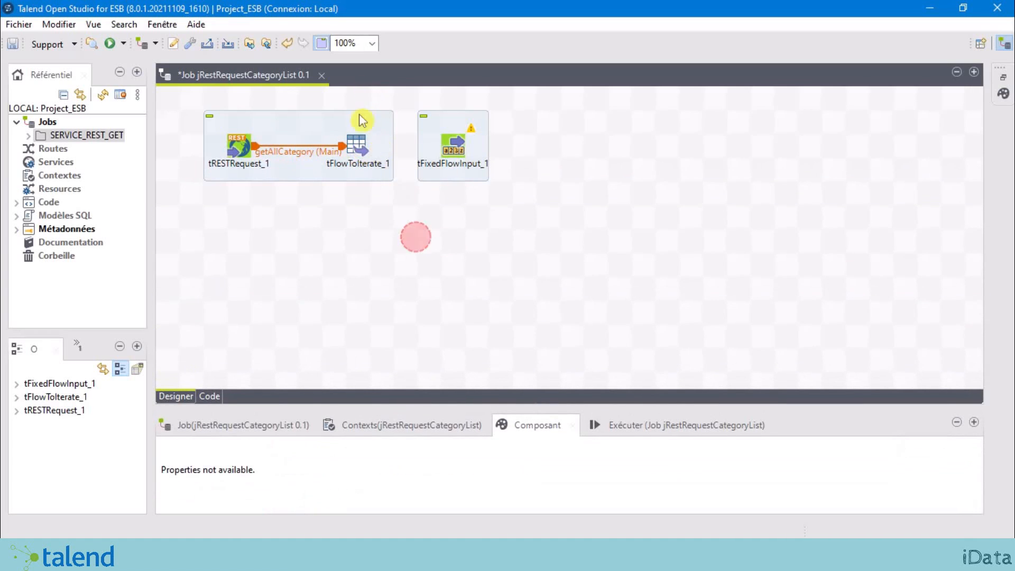
pyautogui.click(359, 153)
pyautogui.rightClick(360, 153)
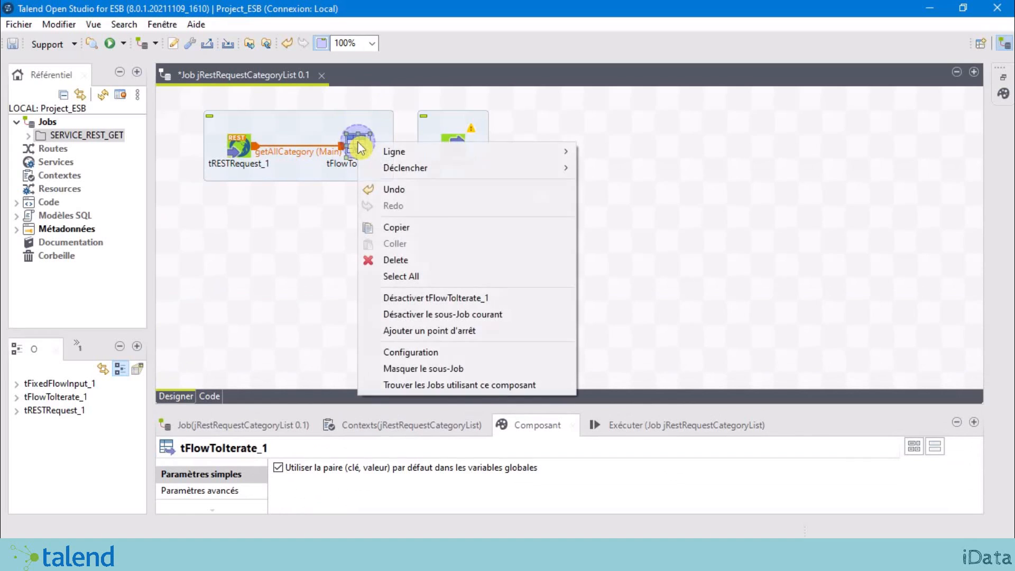
pyautogui.moveTo(428, 155)
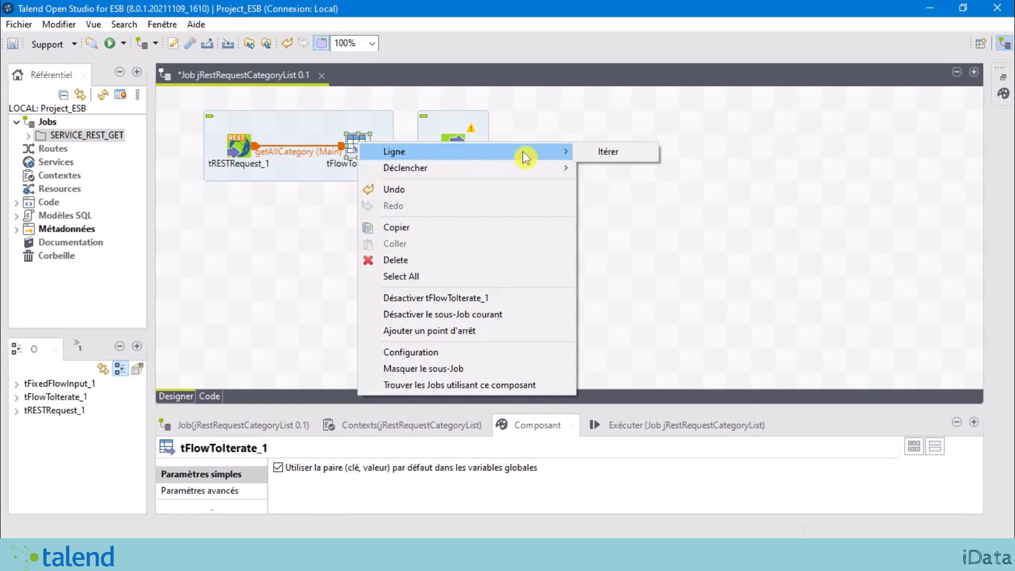
pyautogui.click(637, 153)
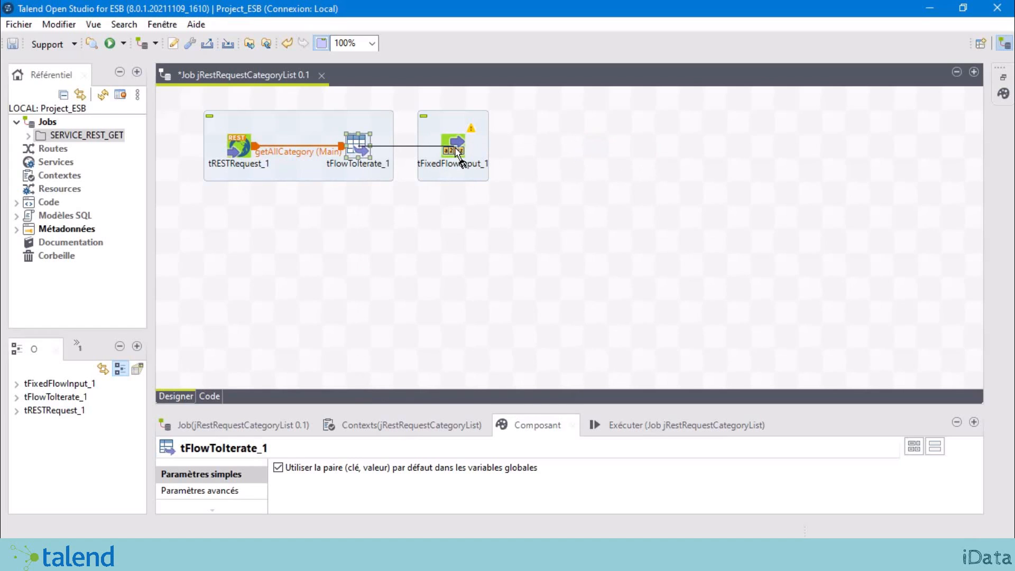
pyautogui.click(456, 151)
# Connect tFlowToIterate_1 to tFixedFlowInput_1 with an Iterate row.
pyautogui.rightClick(360, 154)
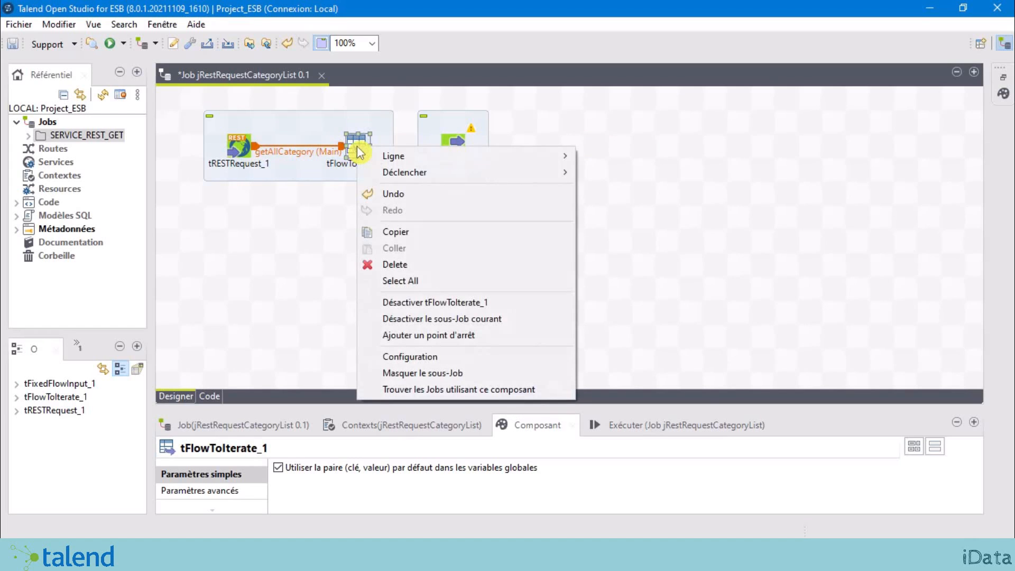
pyautogui.moveTo(482, 157)
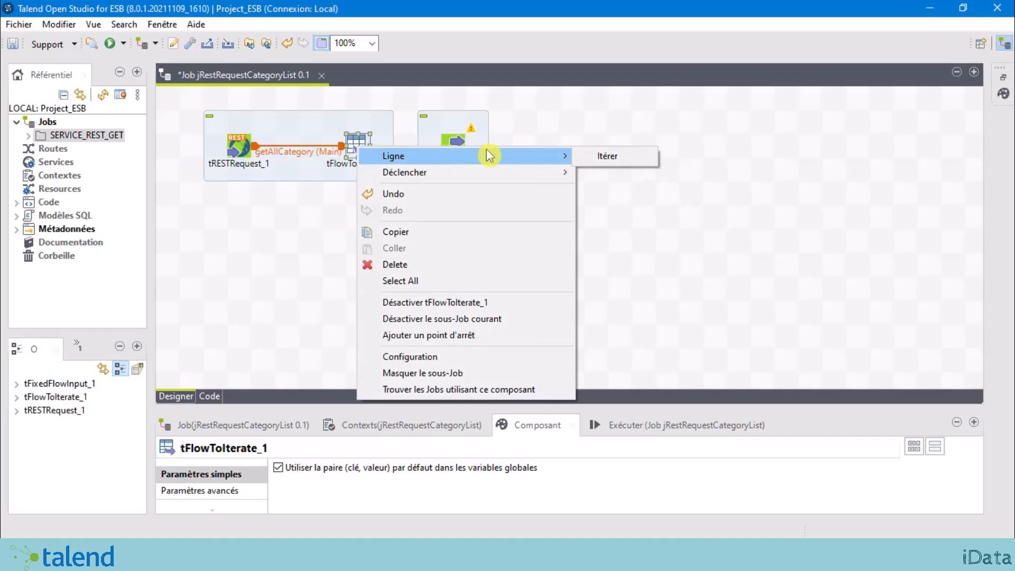
pyautogui.click(602, 156)
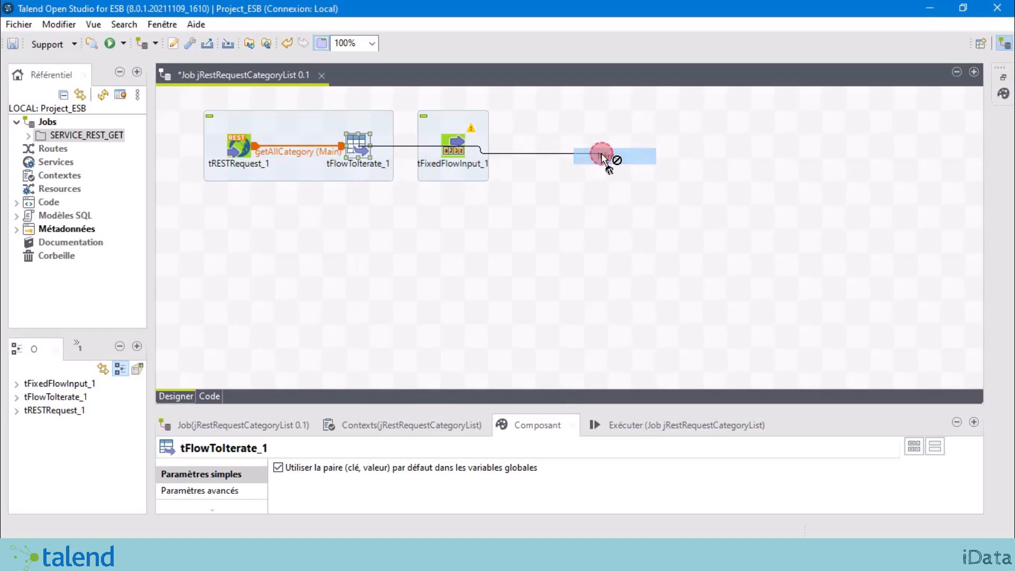
pyautogui.click(453, 146)
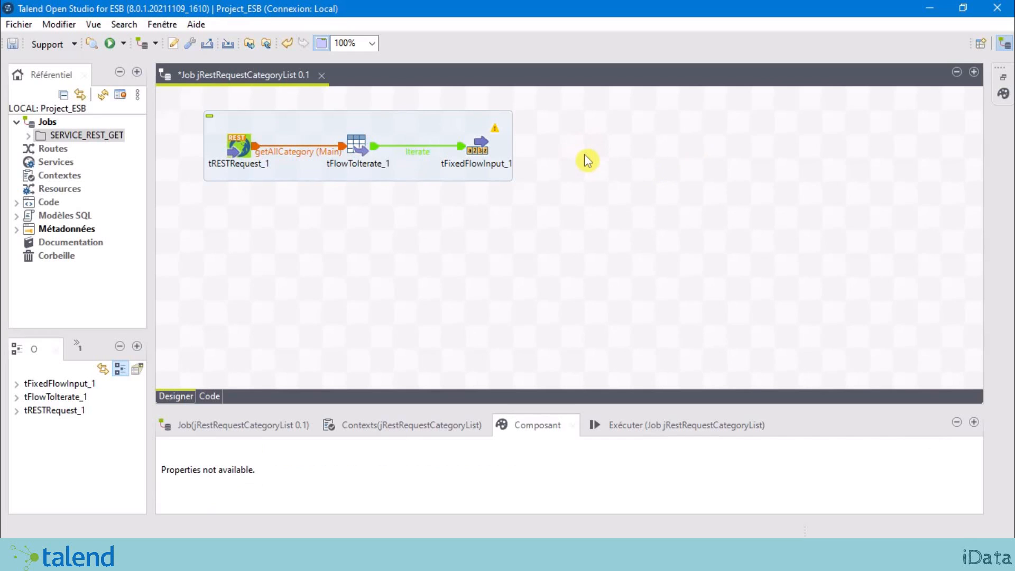
# Add a tXMLMap component to the right of tFixedFlowInput_1 on the design canvas.
pyautogui.write('tx')
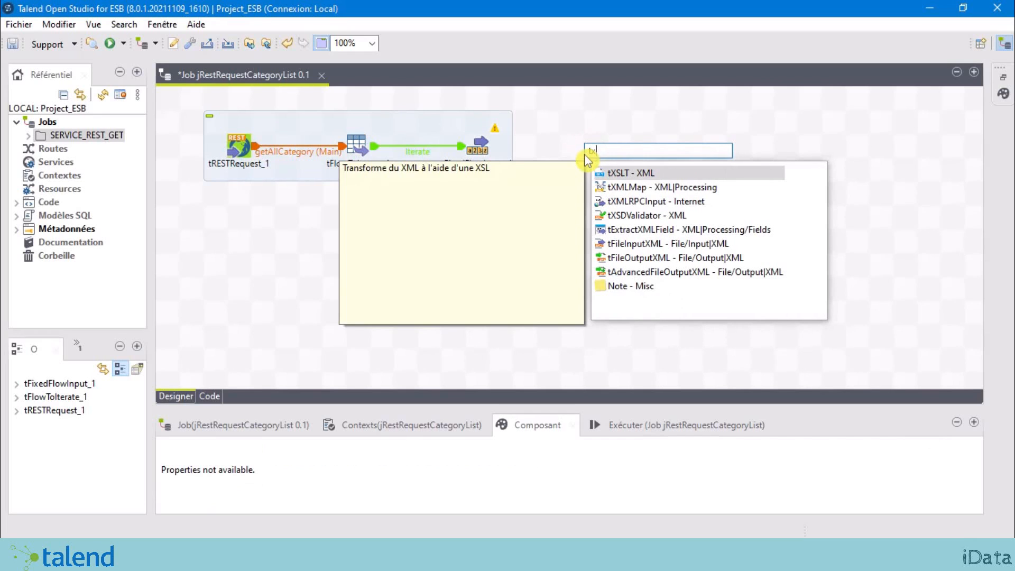
pyautogui.press('BackSpace')
pyautogui.press('BackSpace')
pyautogui.write('tx')
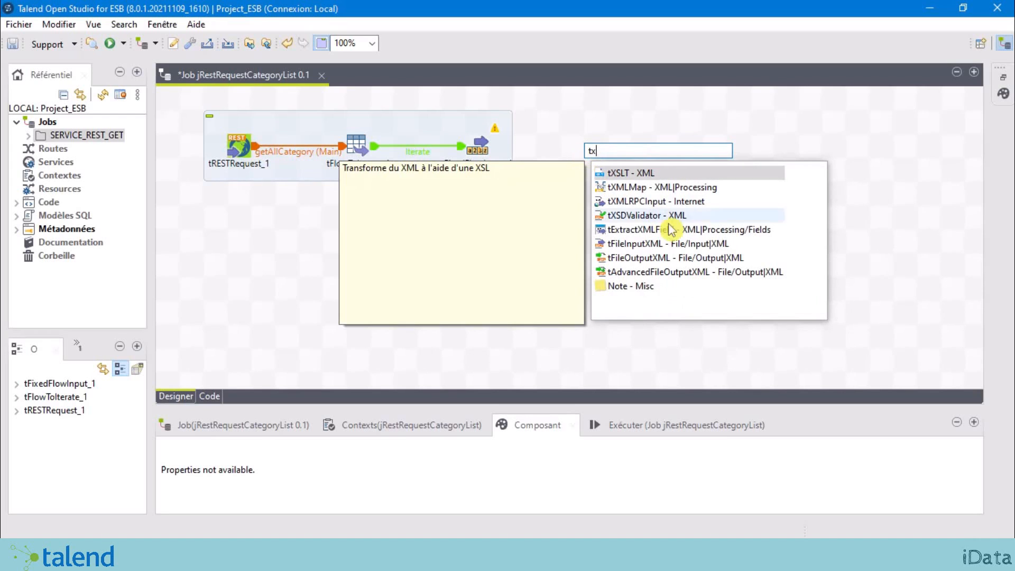
pyautogui.click(691, 189)
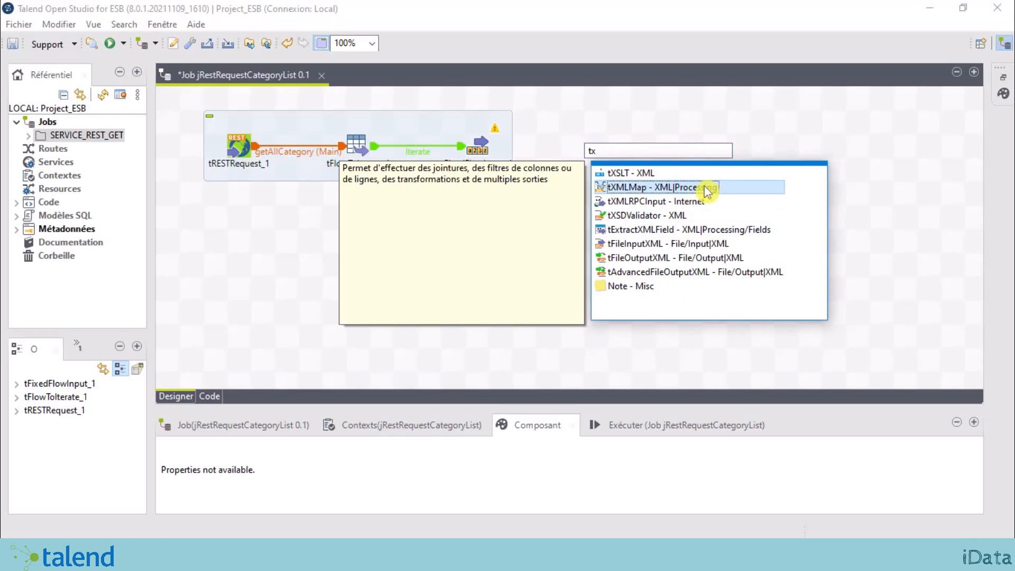
pyautogui.doubleClick(706, 188)
pyautogui.click(596, 151)
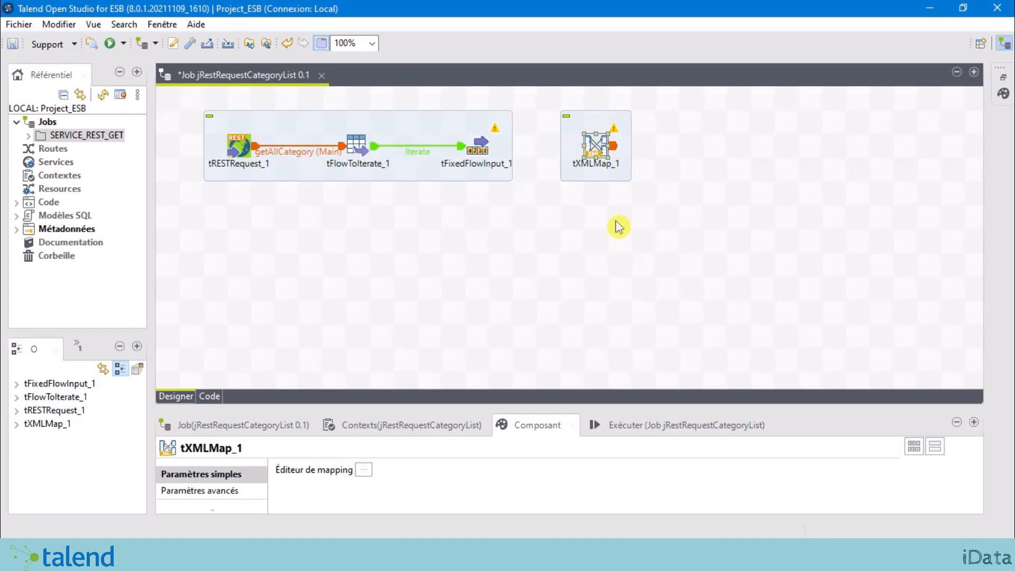
# Connect tFixedFlowInput_1 to tXMLMap_1 with a Principal (Main) row.
pyautogui.click(480, 149)
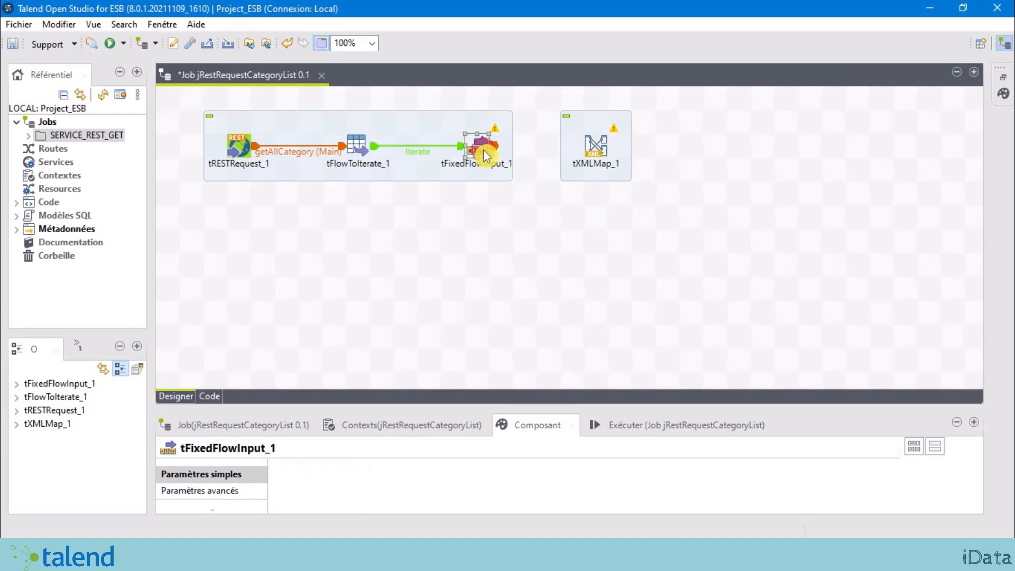
pyautogui.rightClick(483, 151)
pyautogui.moveTo(550, 164)
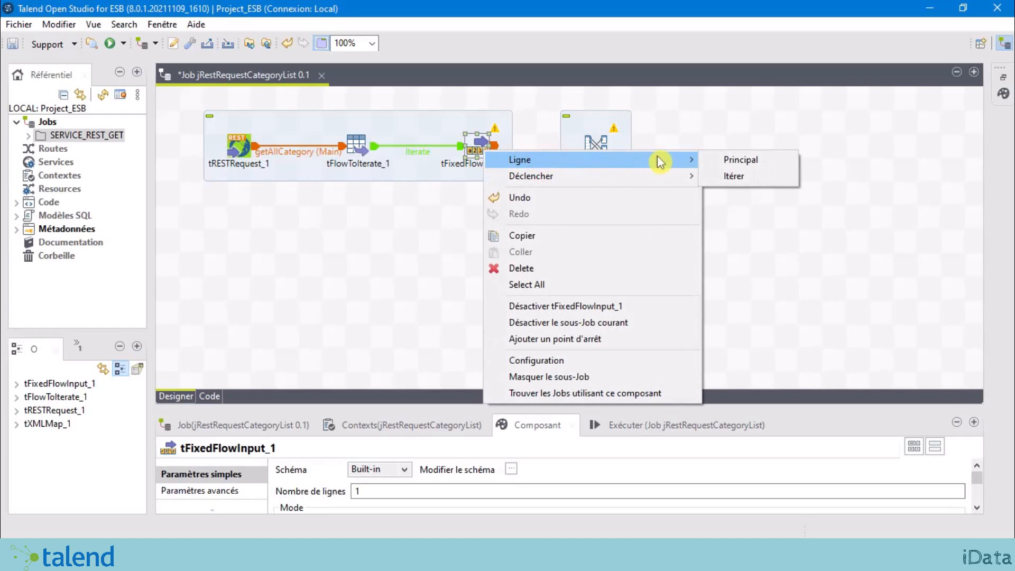
pyautogui.click(751, 163)
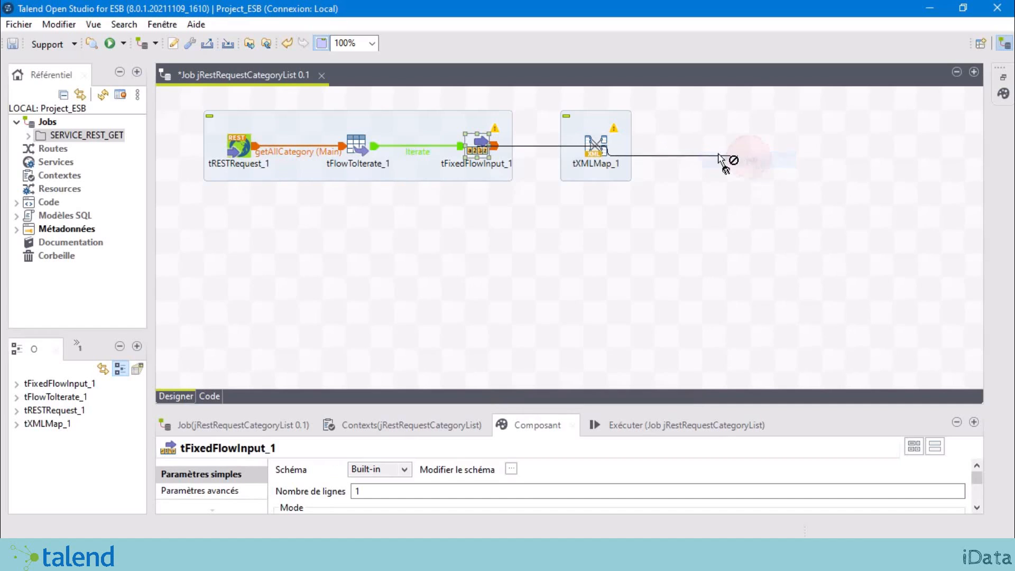
pyautogui.click(596, 152)
pyautogui.click(597, 152)
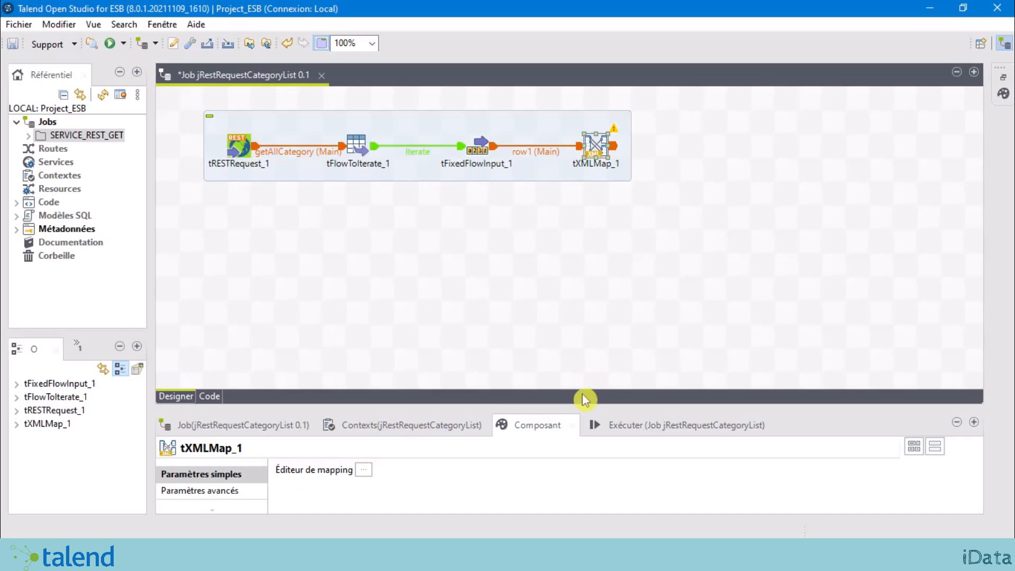
pyautogui.click(560, 303)
# Open the mapping editor of tXMLMap_1 and add an output table named Response.
pyautogui.click(602, 147)
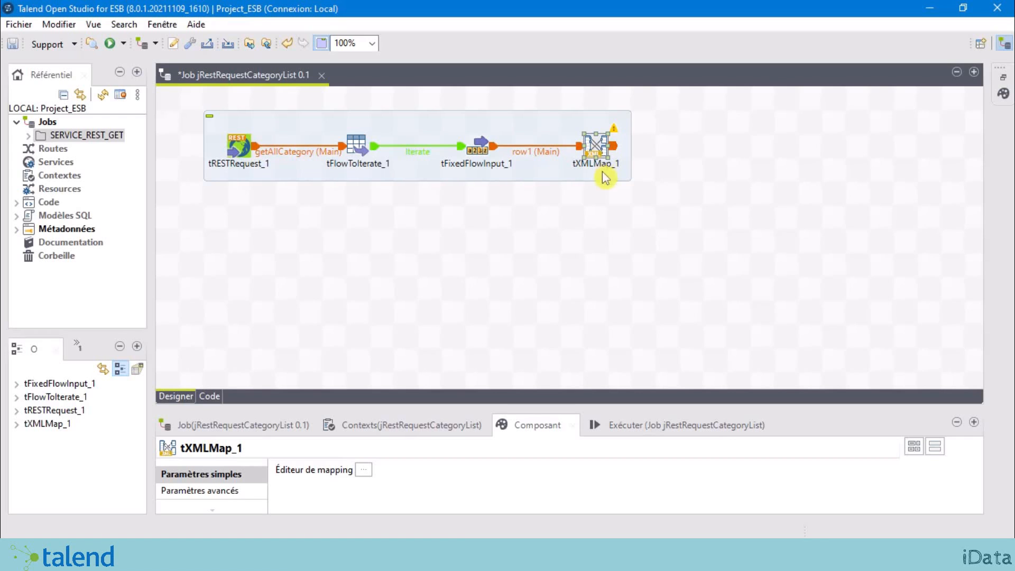
pyautogui.doubleClick(598, 147)
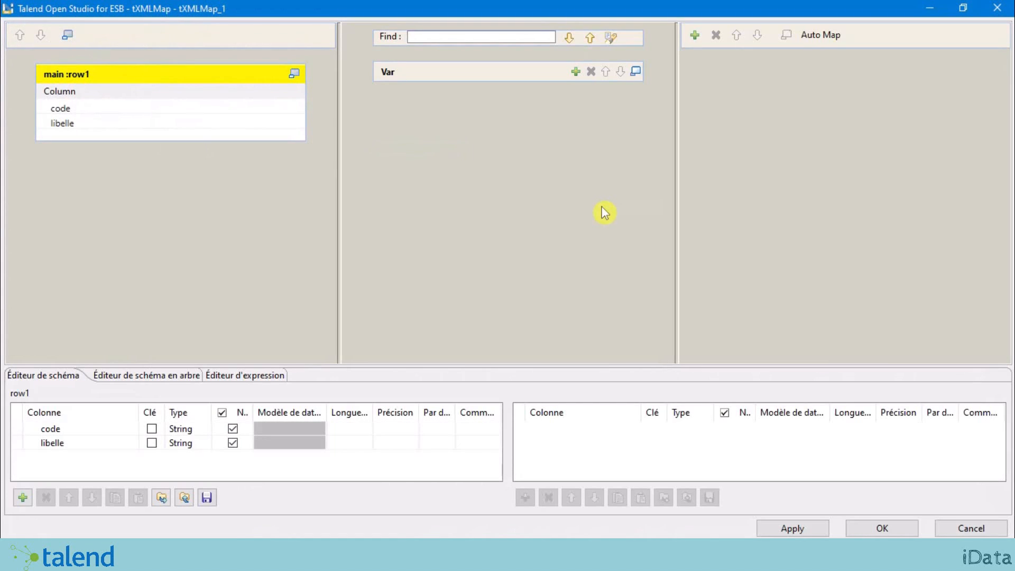
pyautogui.moveTo(443, 367); pyautogui.dragTo(443, 318)
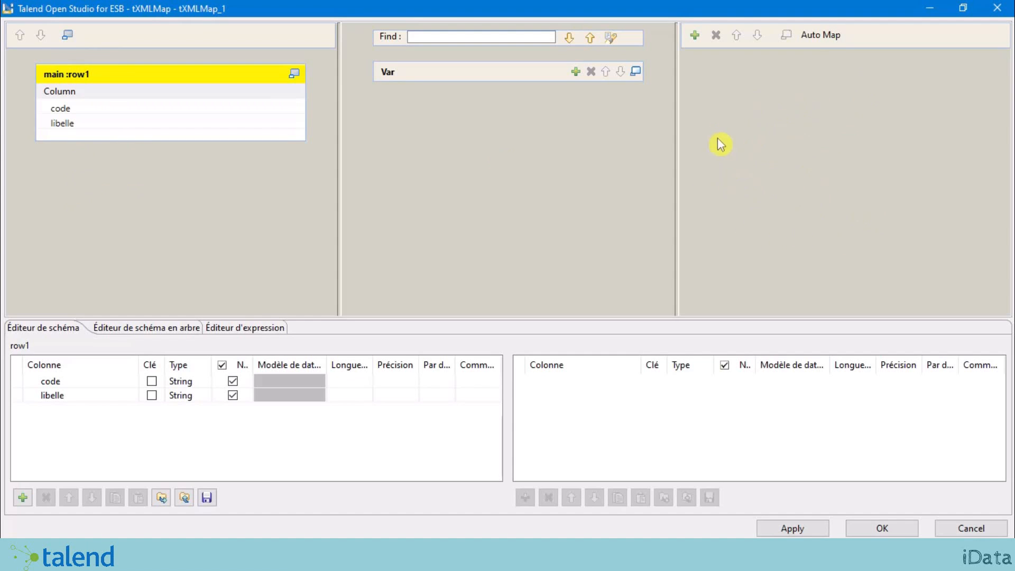
pyautogui.click(696, 36)
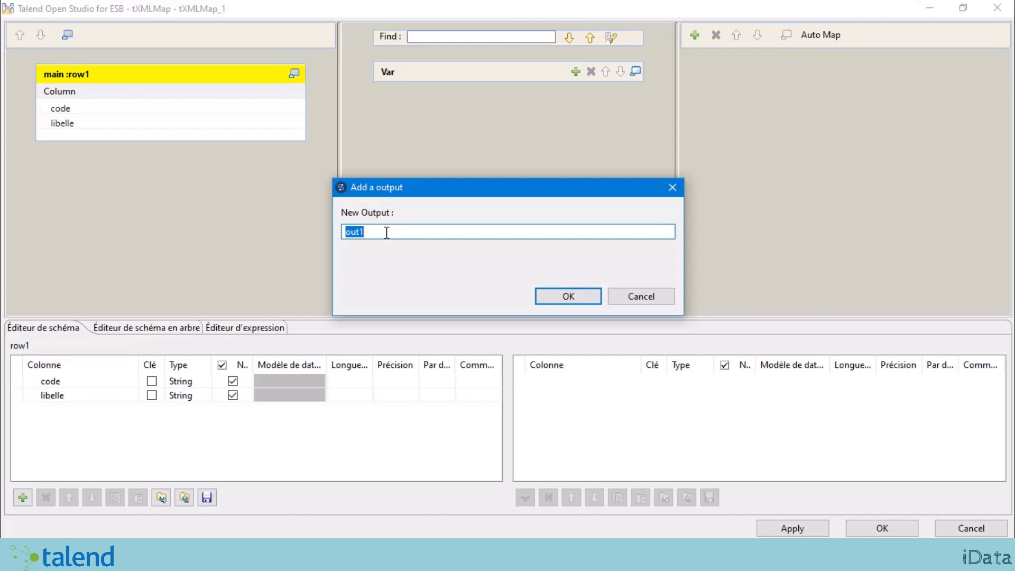
pyautogui.write('Response')
pyautogui.click(562, 296)
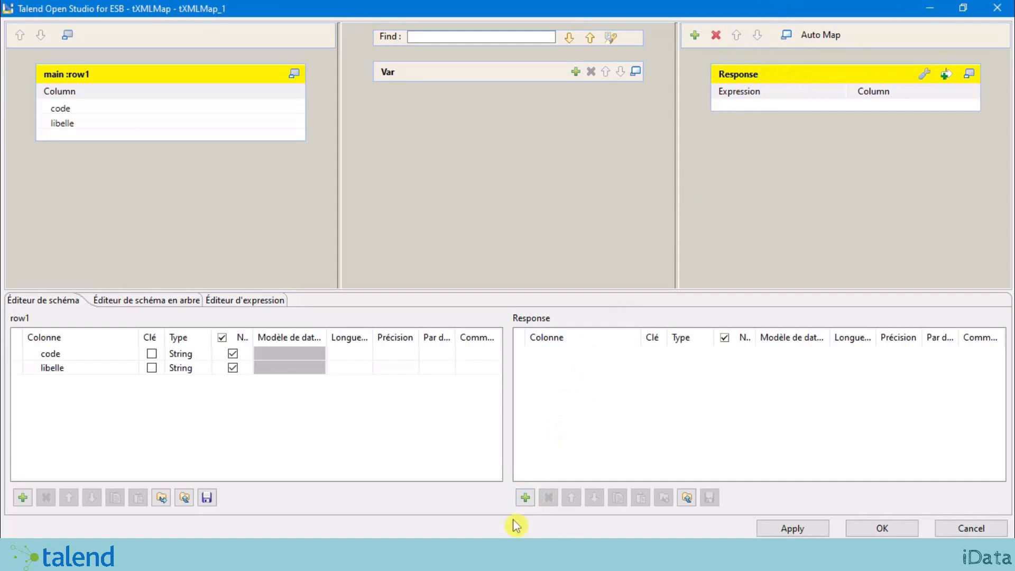
# Add a column named body of type Document to the Response output schema.
pyautogui.click(523, 498)
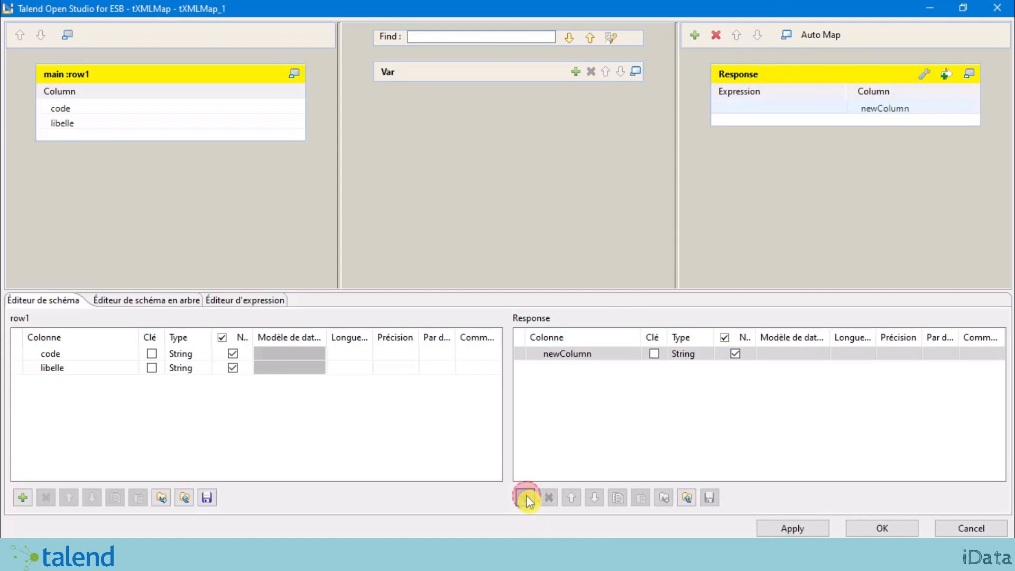
pyautogui.click(572, 356)
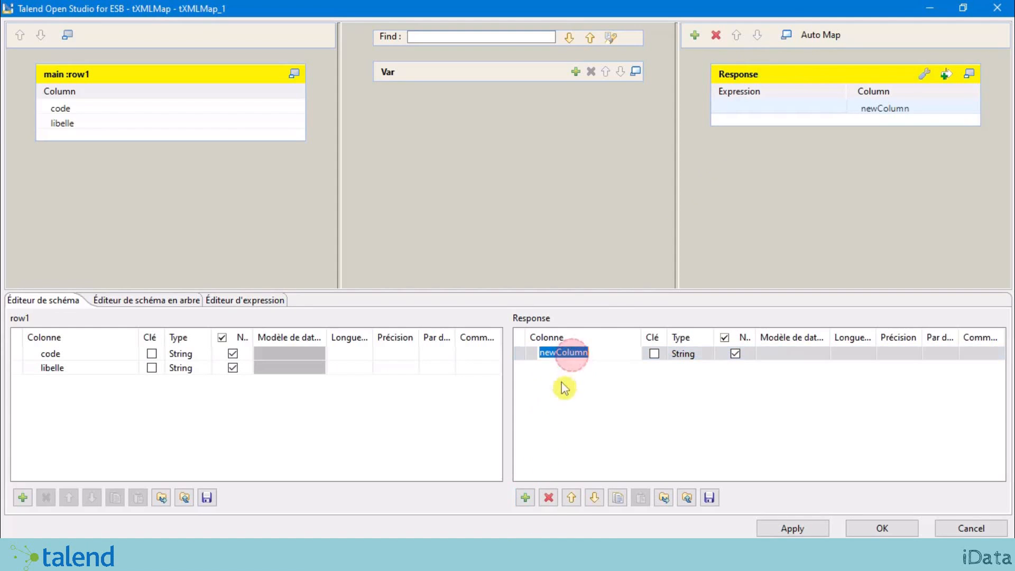
pyautogui.write('body')
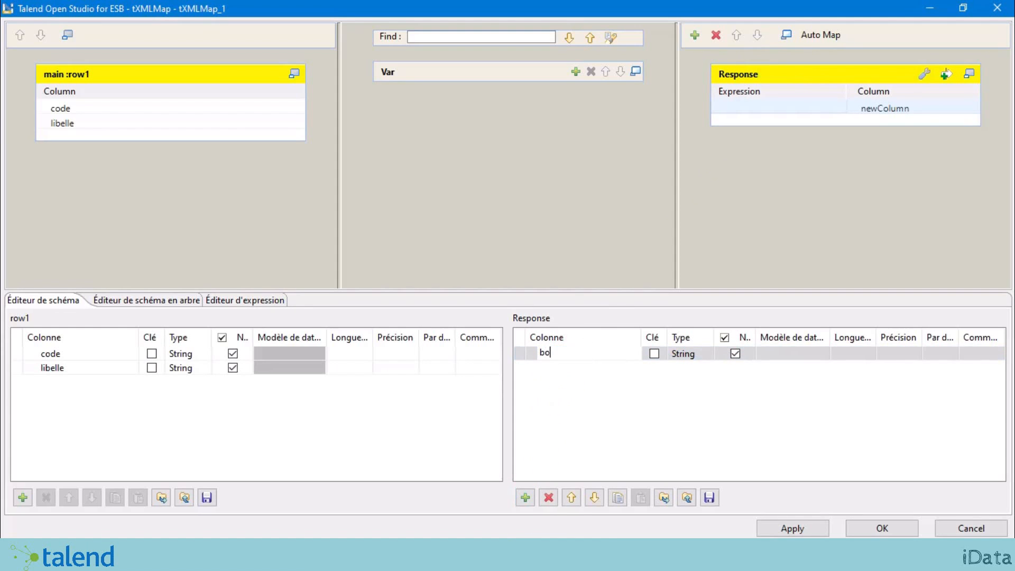
pyautogui.click(691, 354)
pyautogui.click(715, 354)
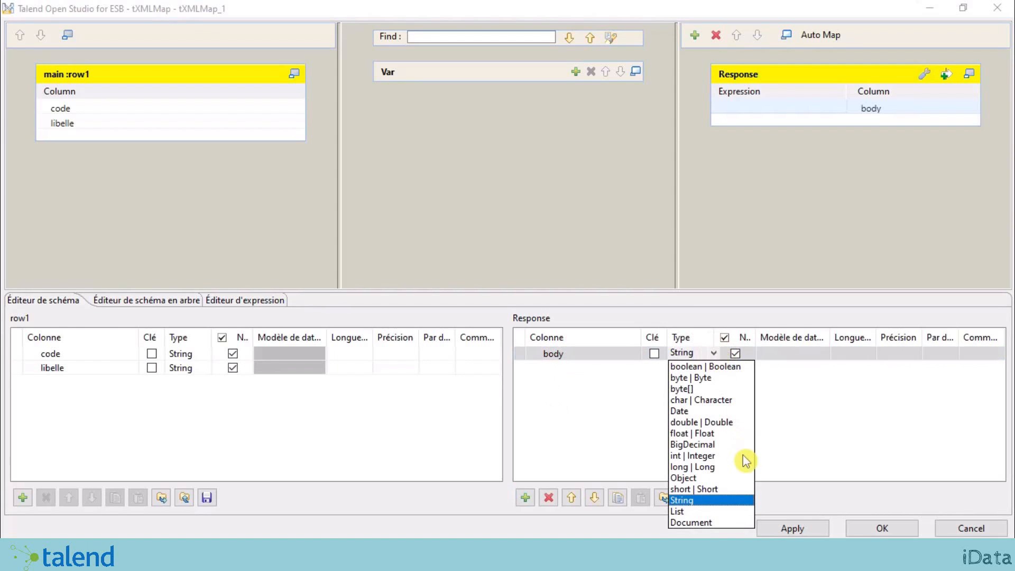
pyautogui.click(701, 523)
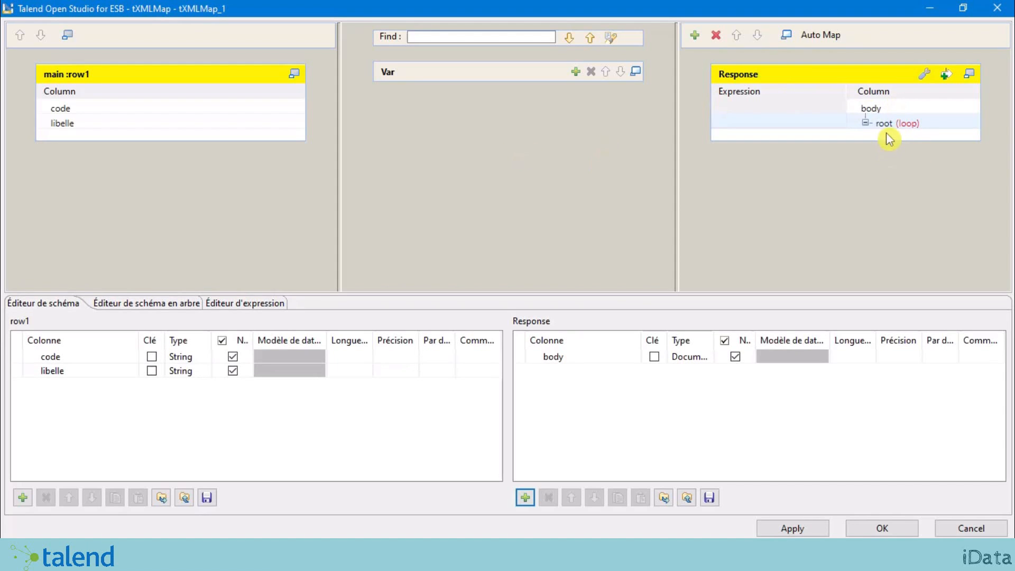
# Rename the root node under body in the Response output to product.
pyautogui.click(889, 123)
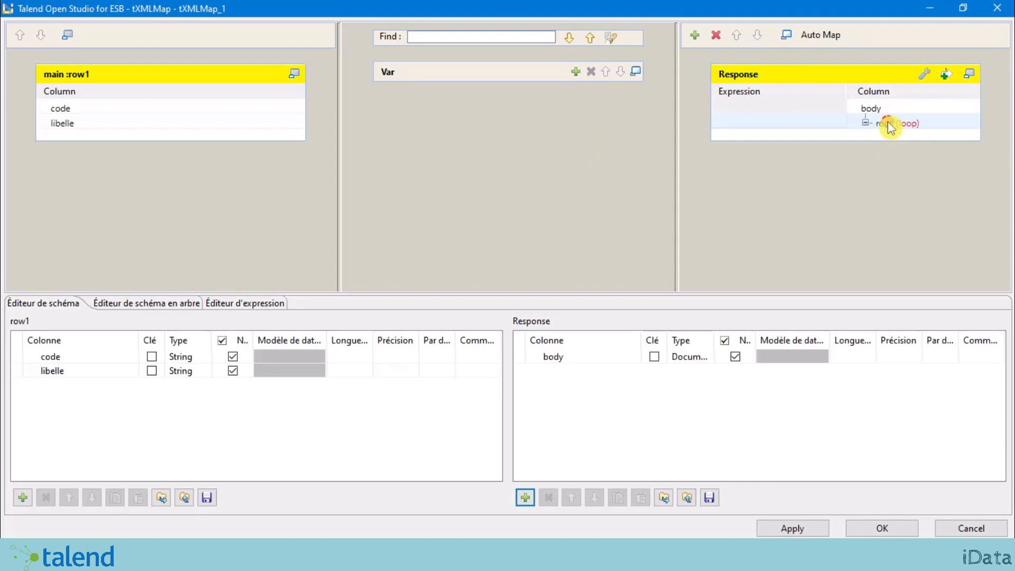
pyautogui.rightClick(890, 127)
pyautogui.click(945, 235)
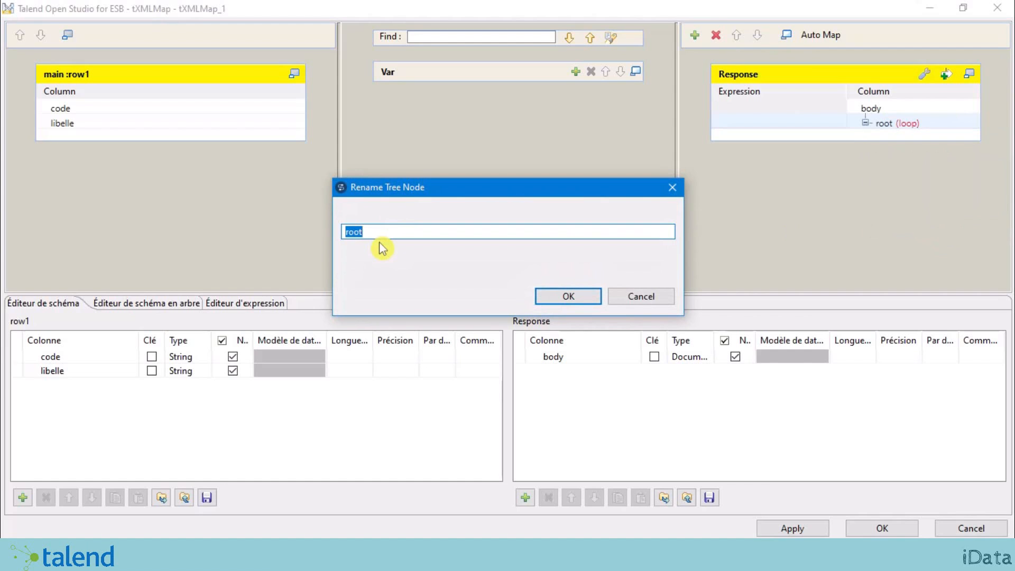
pyautogui.write('product')
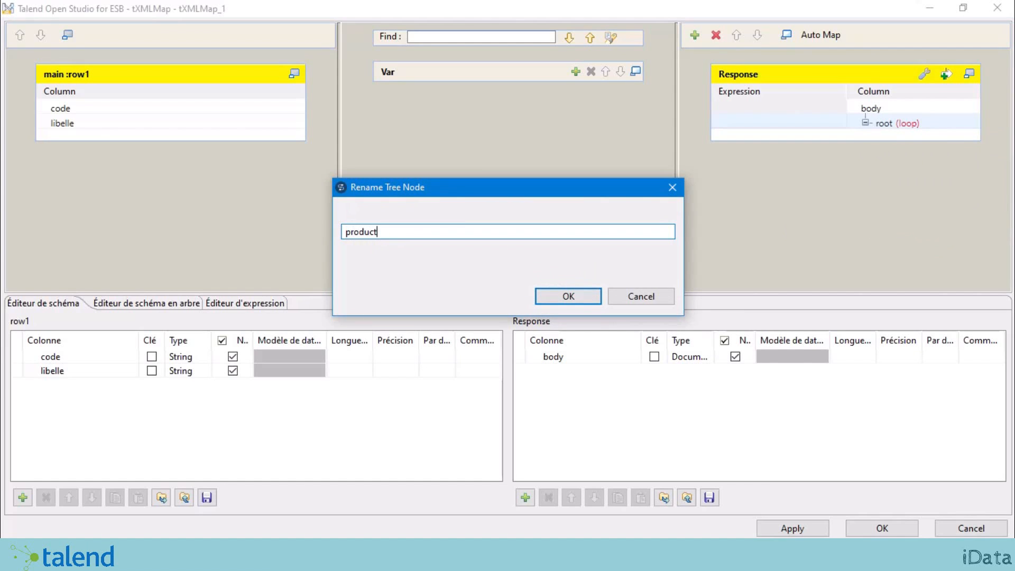
pyautogui.click(574, 296)
# Create a sub-element named category under the product node of the Response output.
pyautogui.rightClick(897, 123)
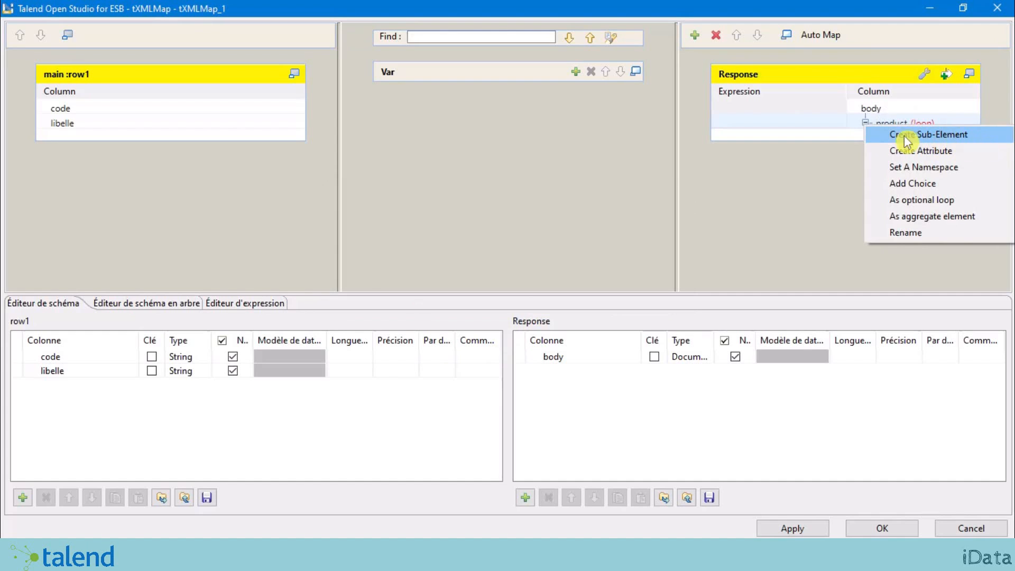
pyautogui.click(800, 203)
pyautogui.rightClick(909, 132)
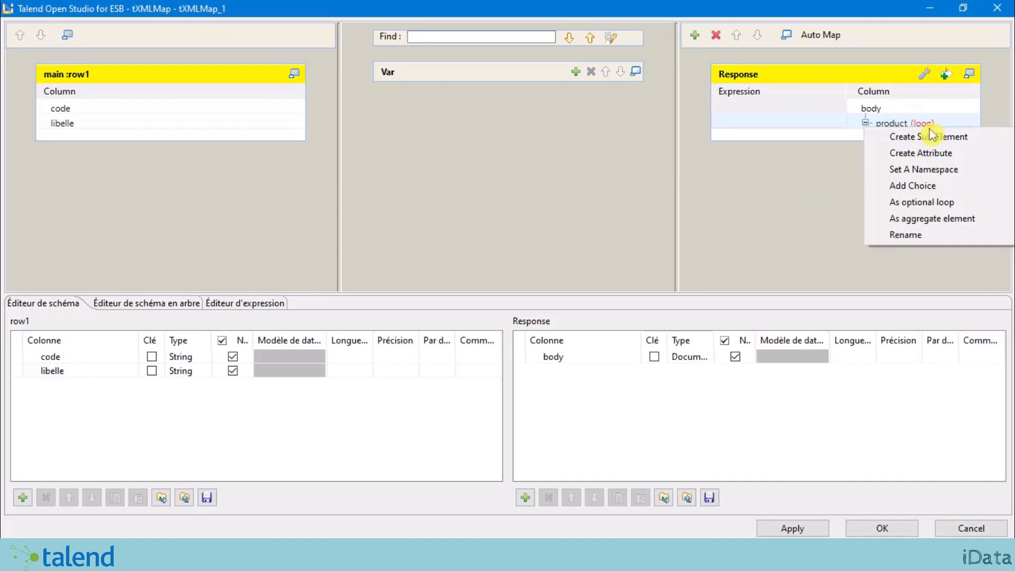
pyautogui.click(974, 138)
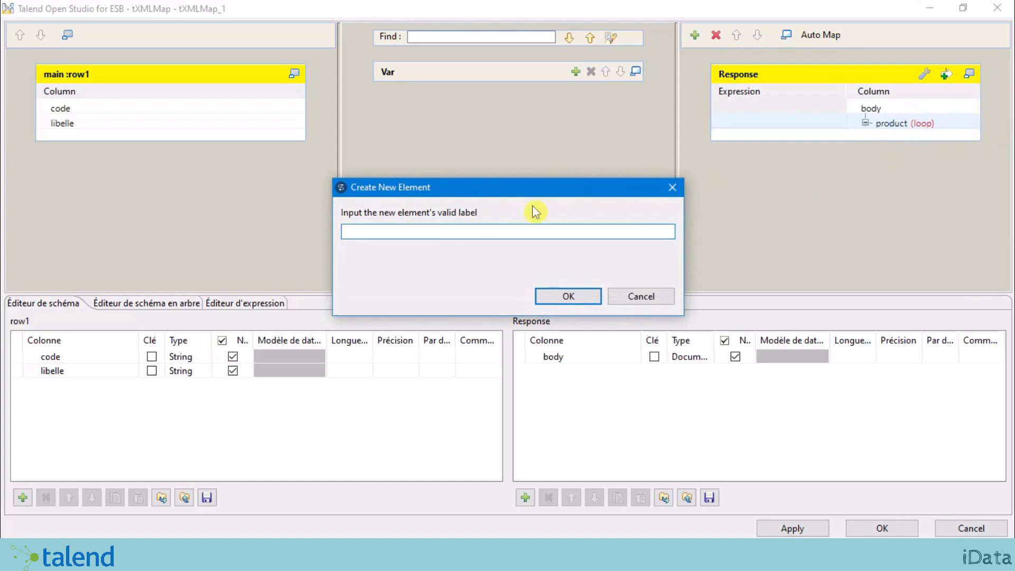
pyautogui.click(414, 231)
pyautogui.write('category')
pyautogui.click(594, 295)
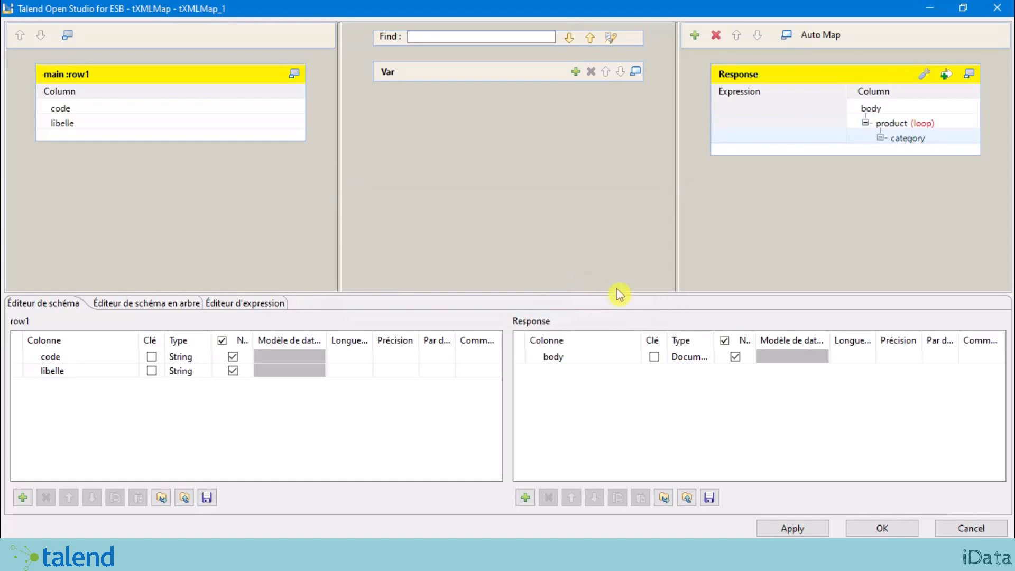
# Set the category node of the Response output as the loop element.
pyautogui.rightClick(921, 144)
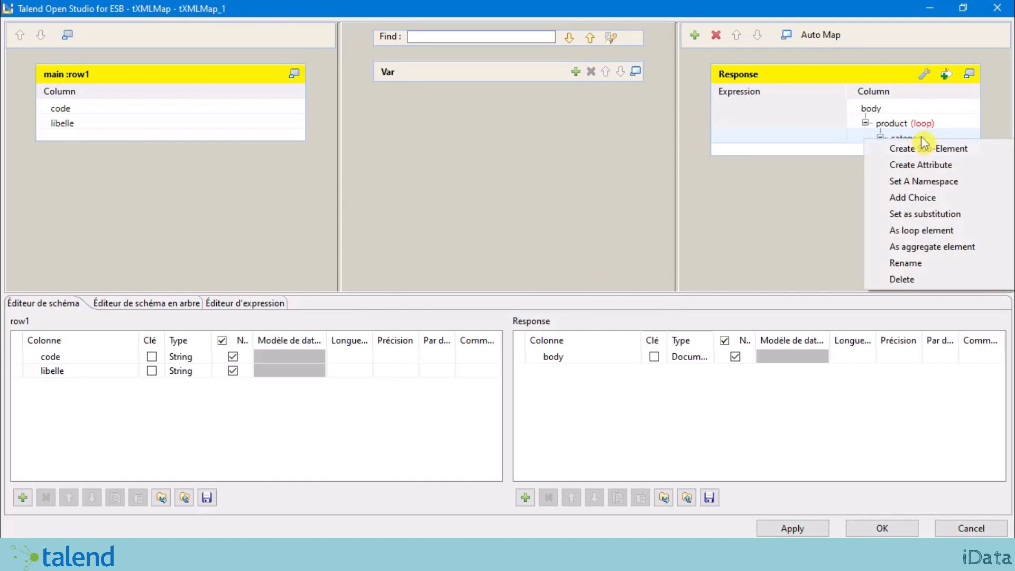
pyautogui.click(954, 233)
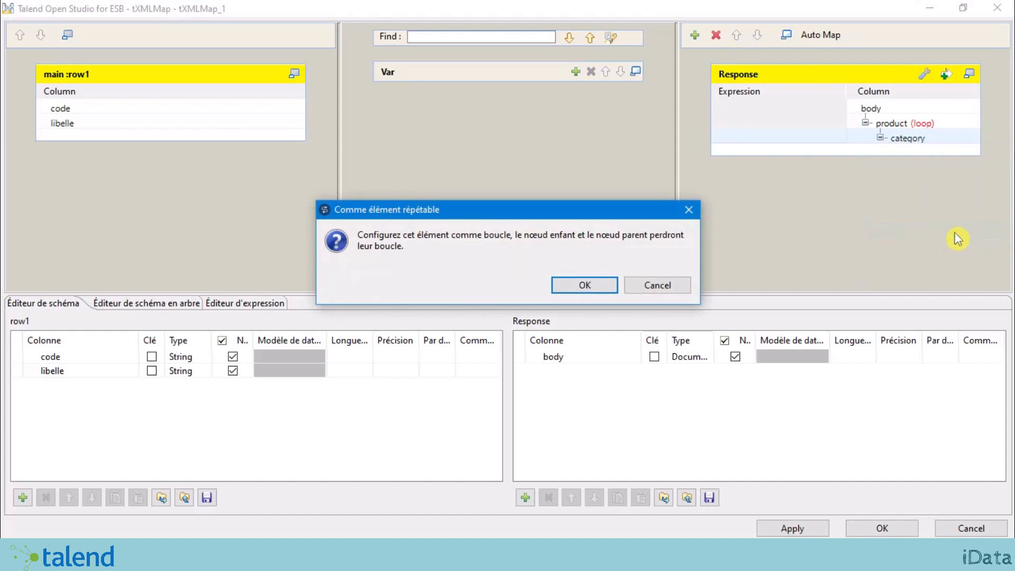
pyautogui.click(590, 289)
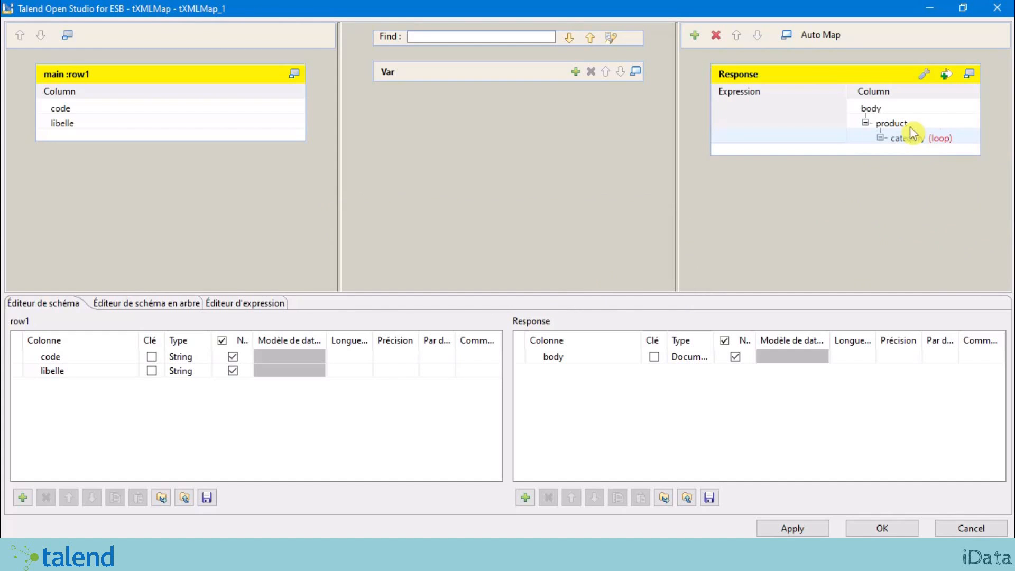
# Create a sub-element named code under the category loop node.
pyautogui.rightClick(929, 144)
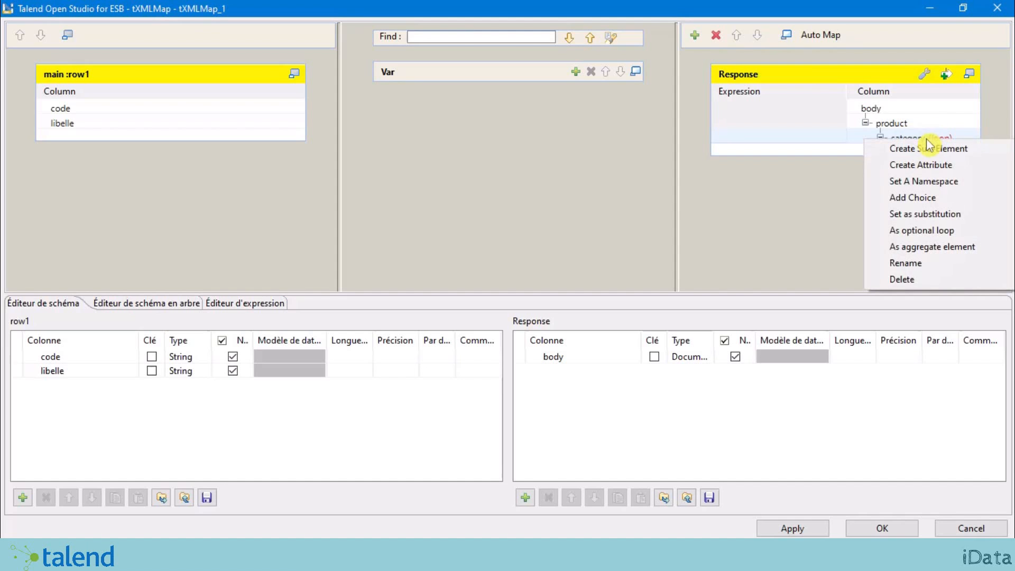
pyautogui.click(972, 154)
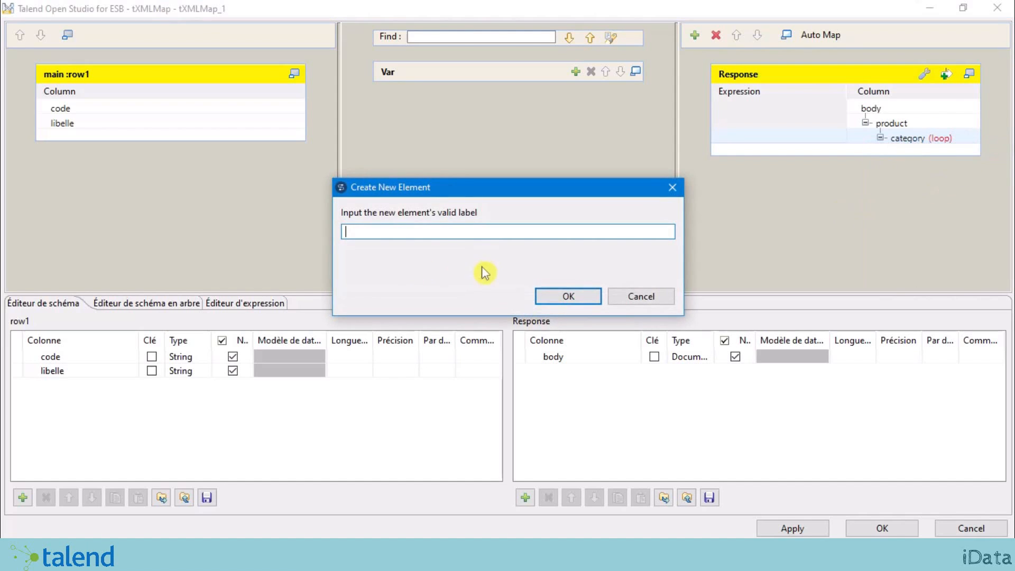
pyautogui.write('code')
pyautogui.click(561, 298)
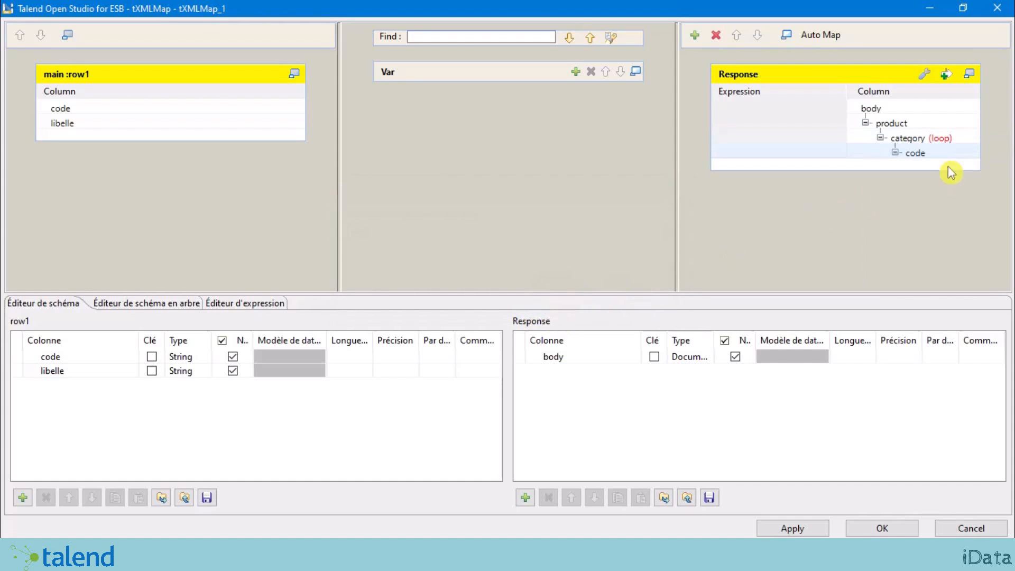
pyautogui.rightClick(940, 136)
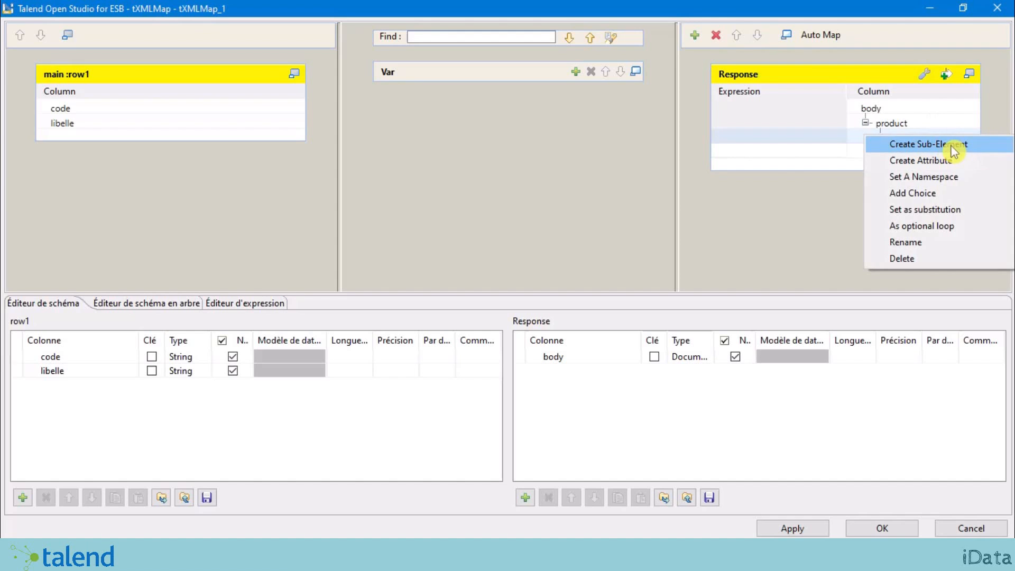
pyautogui.click(952, 148)
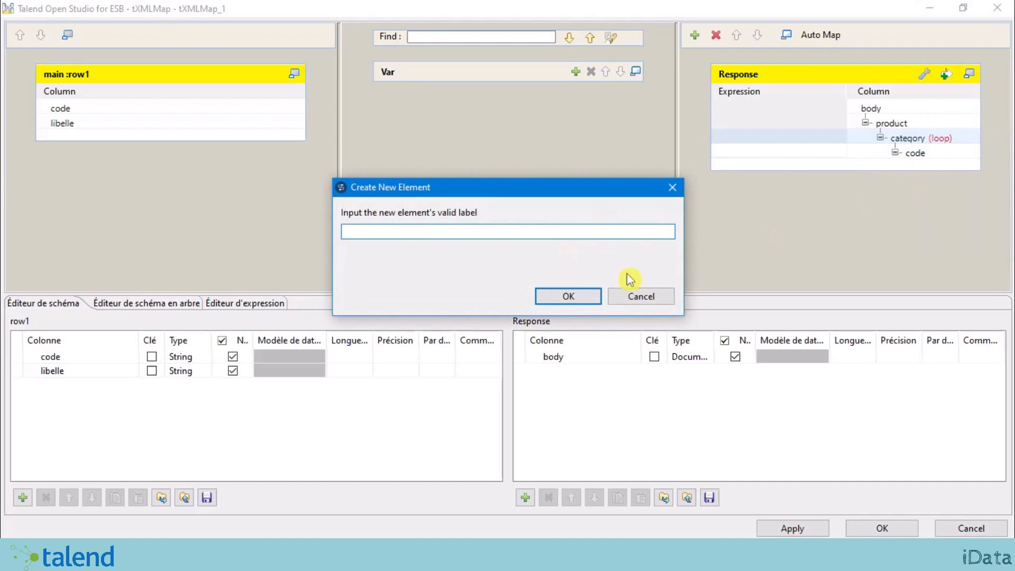
pyautogui.click(639, 296)
# Create a sub-element named libelle under the category loop node, alongside code.
pyautogui.rightClick(923, 140)
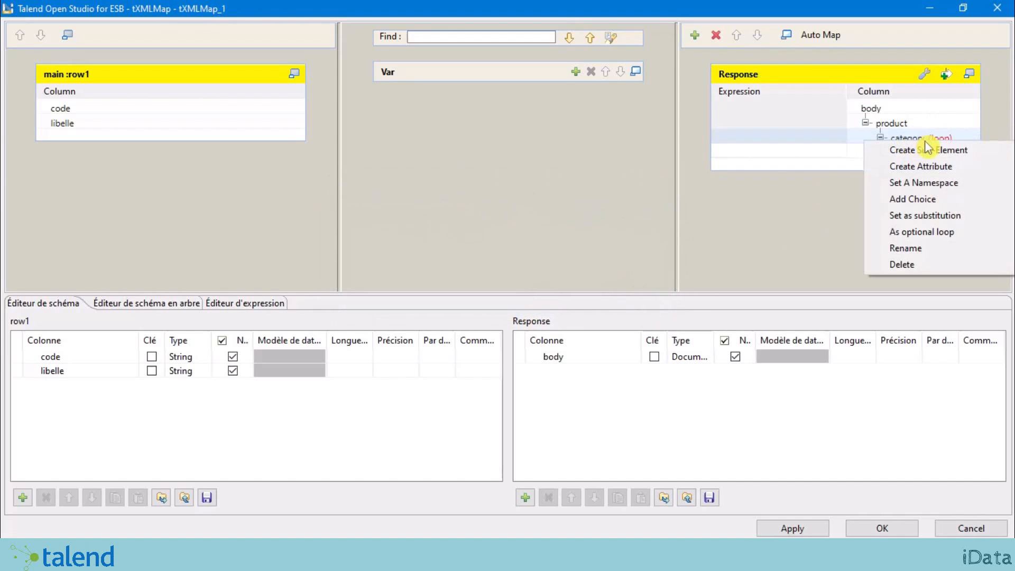
pyautogui.click(934, 152)
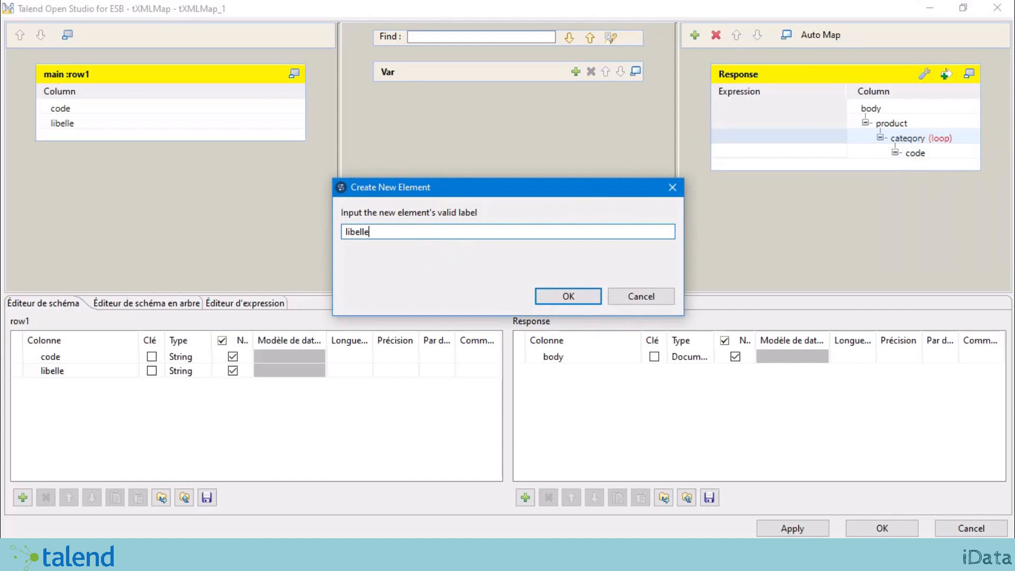
pyautogui.click(586, 295)
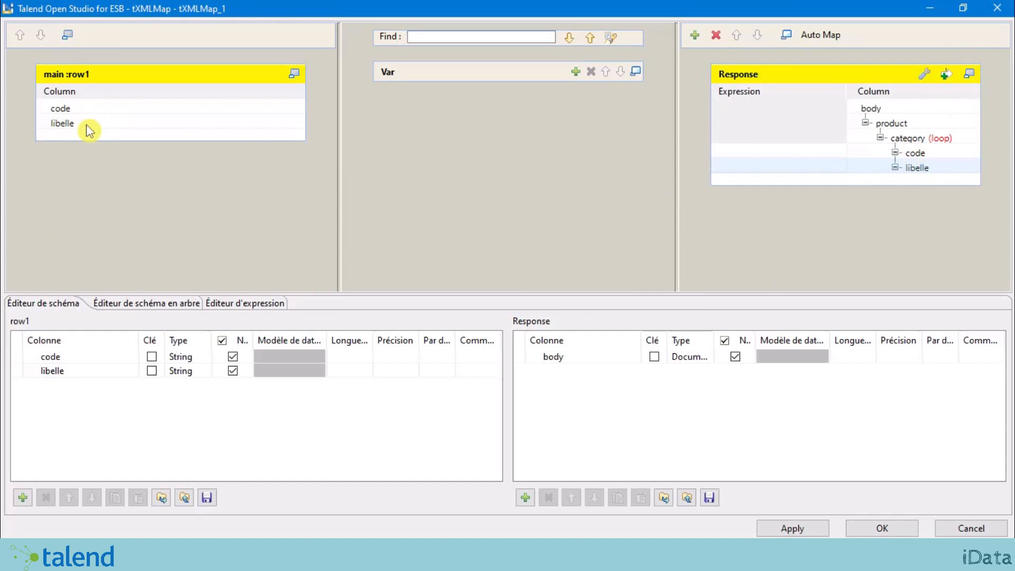
pyautogui.click(926, 142)
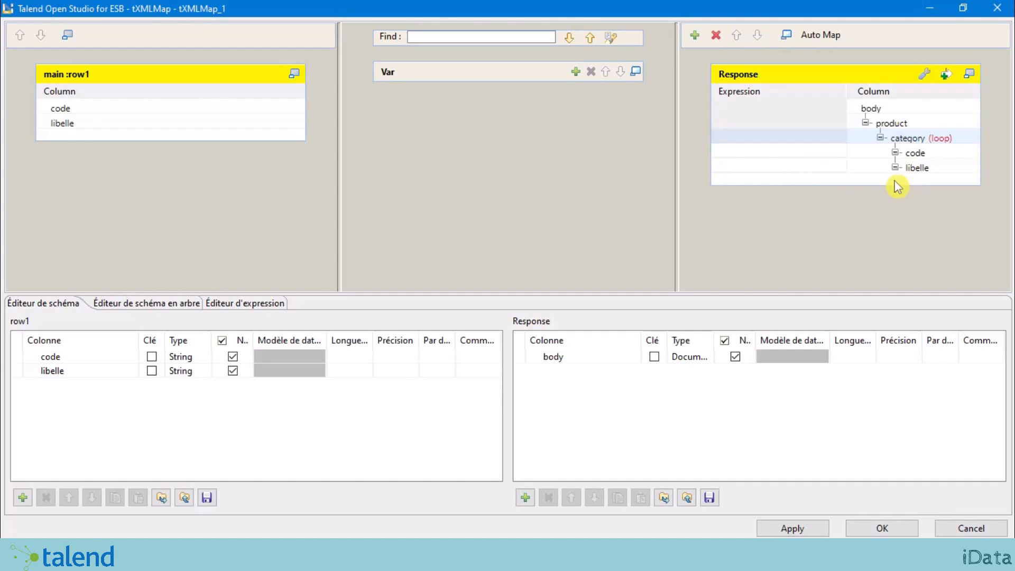
pyautogui.click(800, 154)
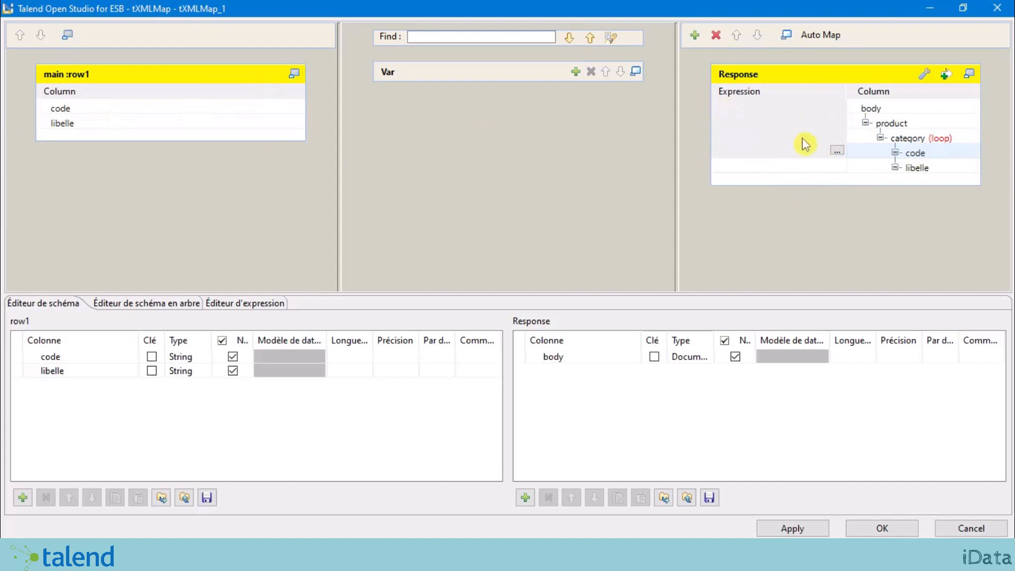
pyautogui.click(927, 154)
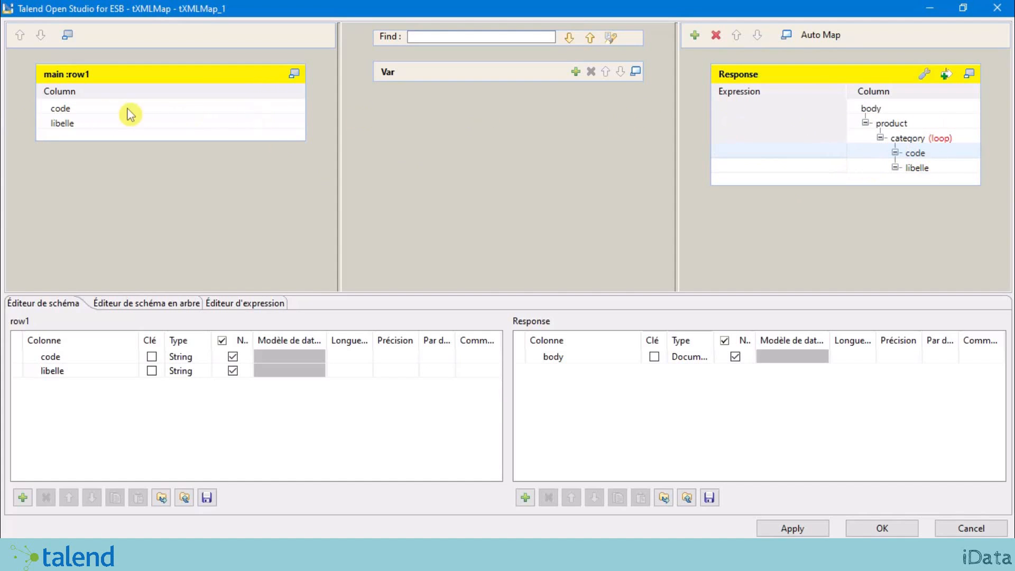
# Map the row1 columns code and libelle to the code and libelle nodes of the Response output.
pyautogui.click(77, 109)
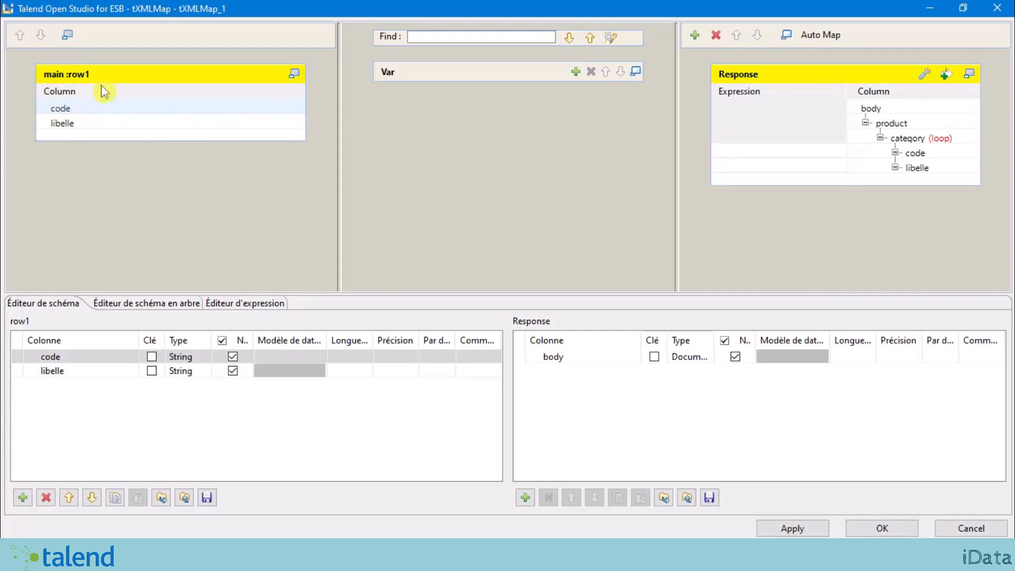
pyautogui.moveTo(79, 110); pyautogui.dragTo(771, 151)
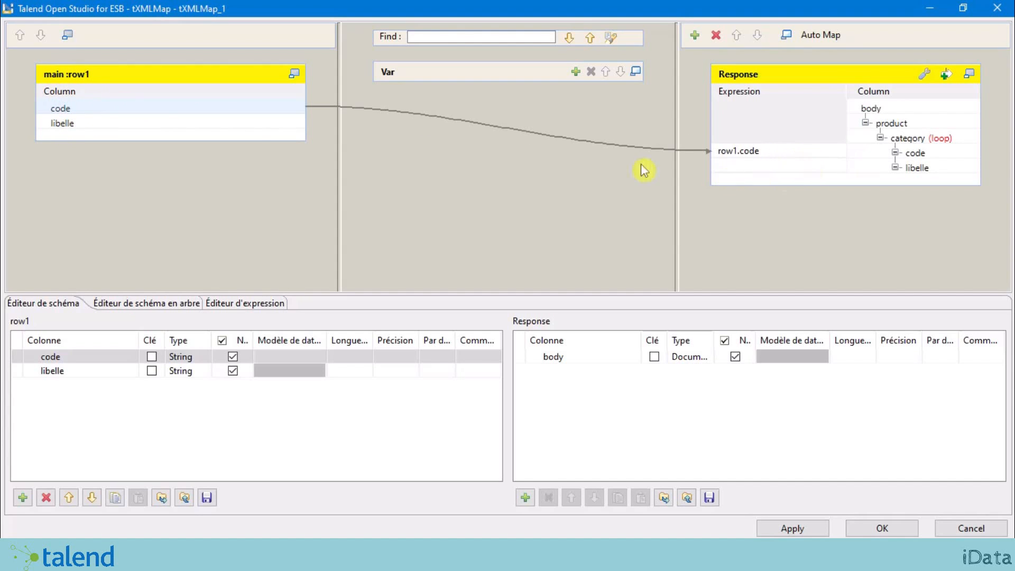
pyautogui.click(79, 127)
pyautogui.moveTo(81, 133); pyautogui.dragTo(745, 168)
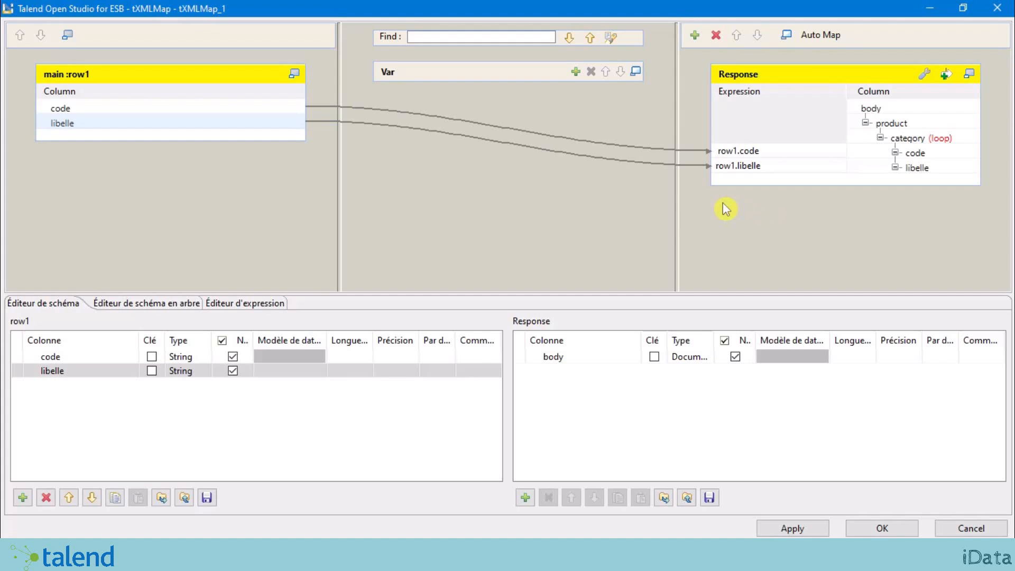
pyautogui.click(836, 225)
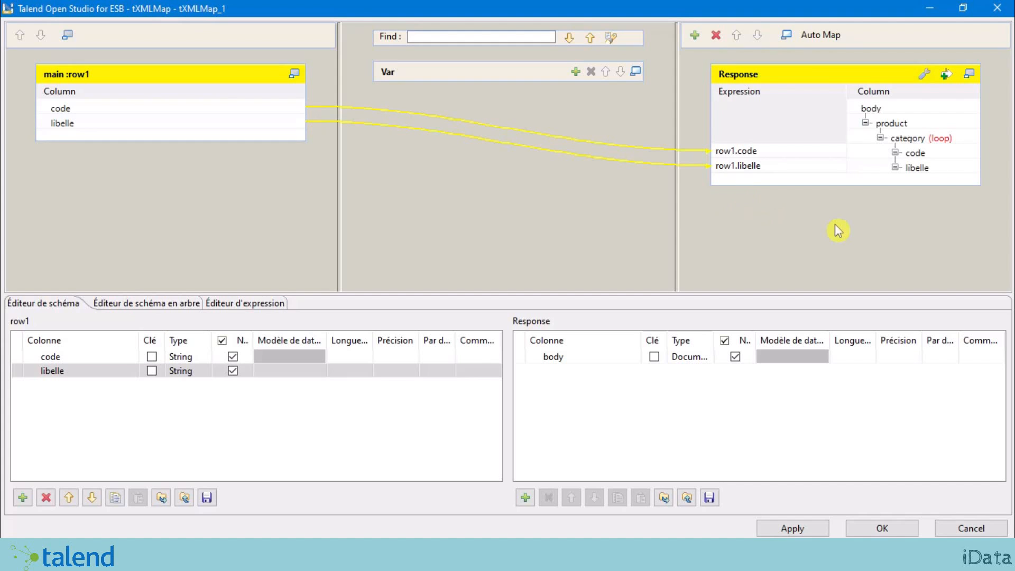
# Set the Response output's All in one property to true and hide its property settings.
pyautogui.click(925, 74)
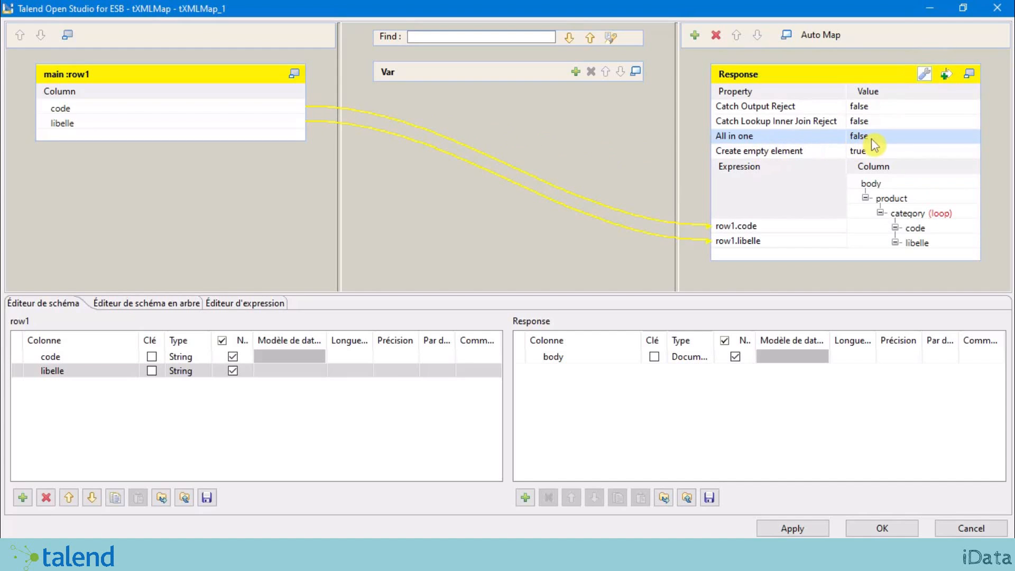
pyautogui.click(890, 136)
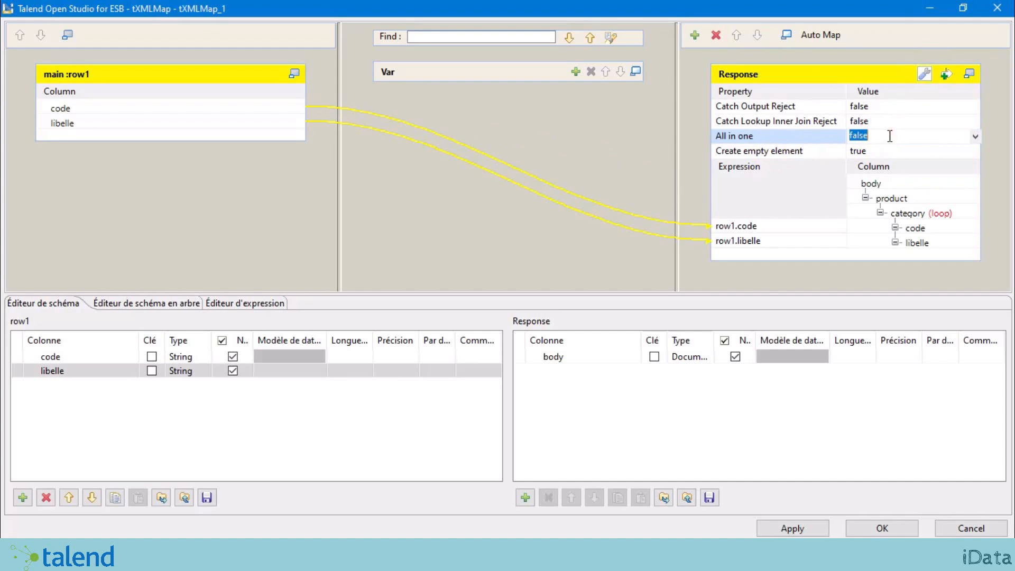
pyautogui.click(976, 136)
pyautogui.click(920, 149)
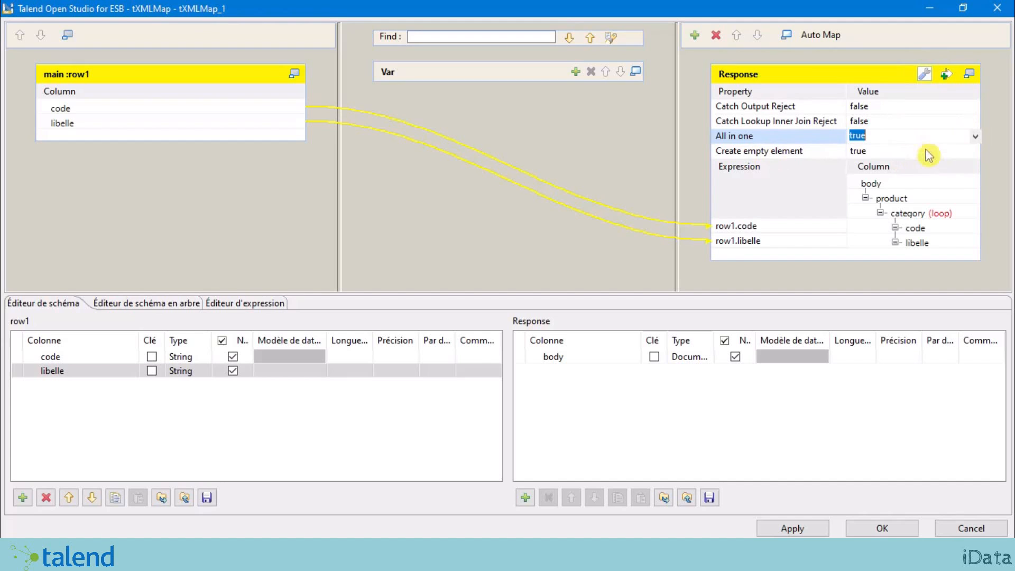
pyautogui.click(988, 150)
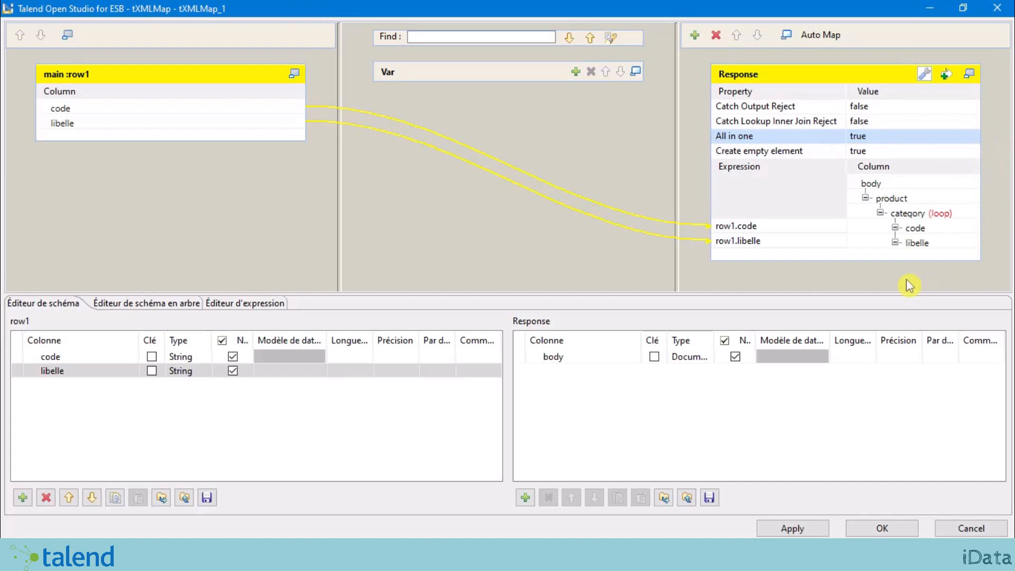
pyautogui.click(924, 73)
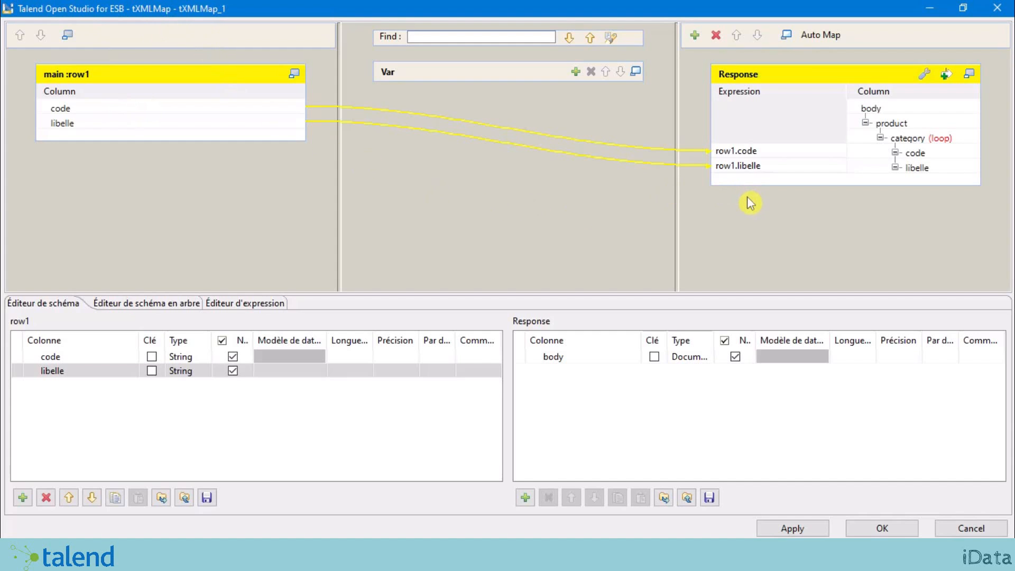
# Examine the Response output's body column and type, its product node, and the options available on the category loop node.
pyautogui.click(803, 73)
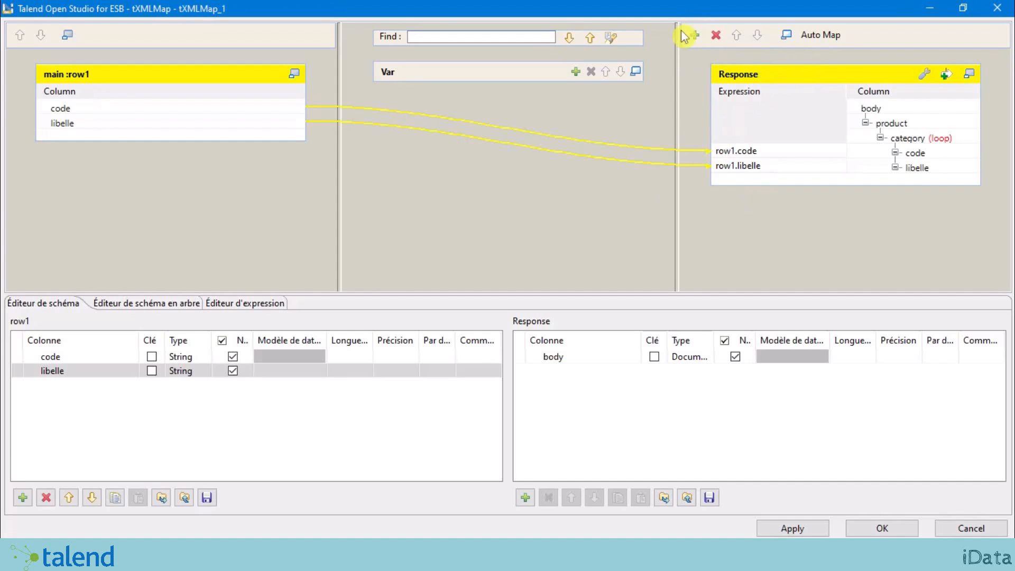
pyautogui.click(583, 359)
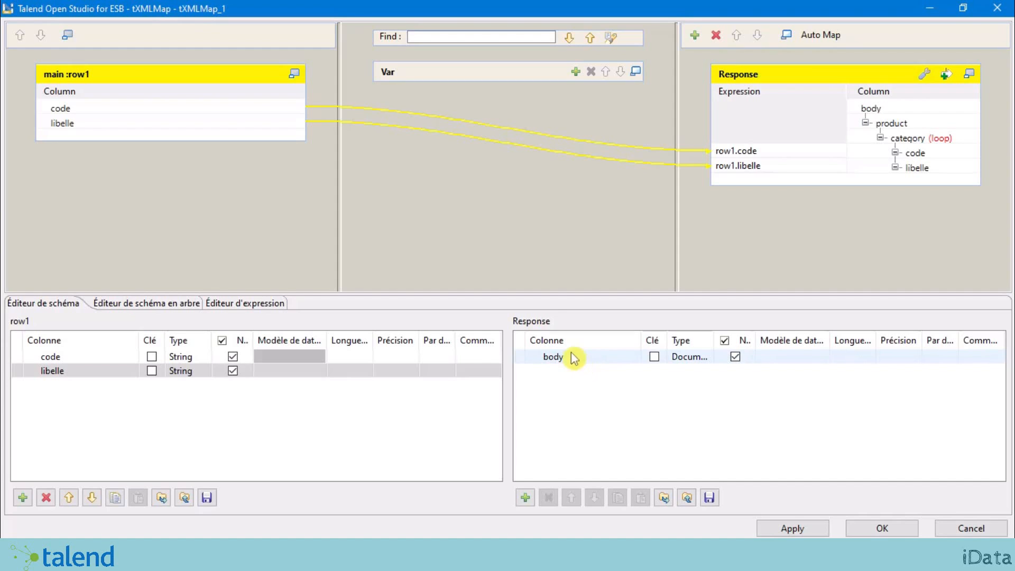
pyautogui.click(584, 370)
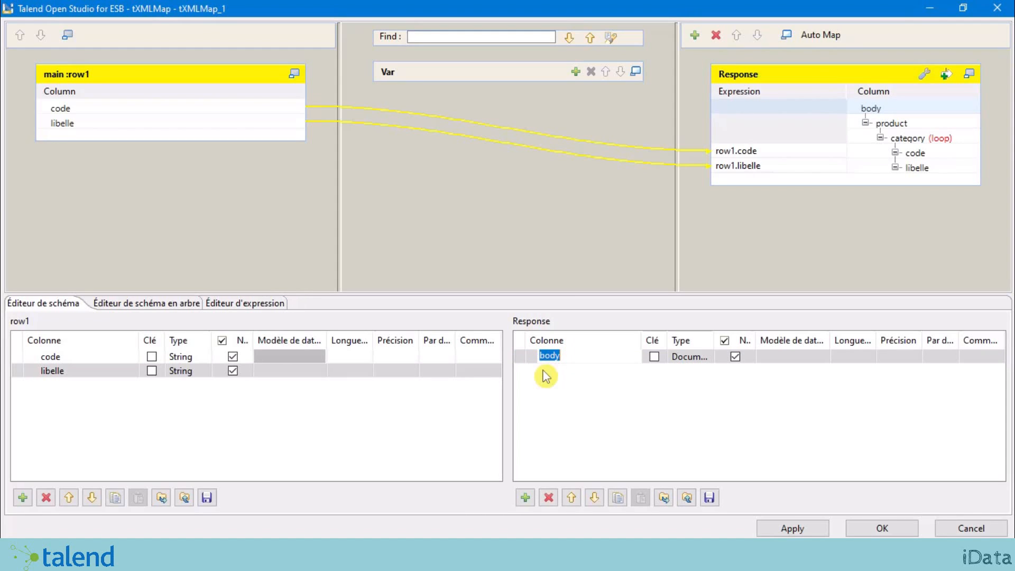
pyautogui.click(645, 437)
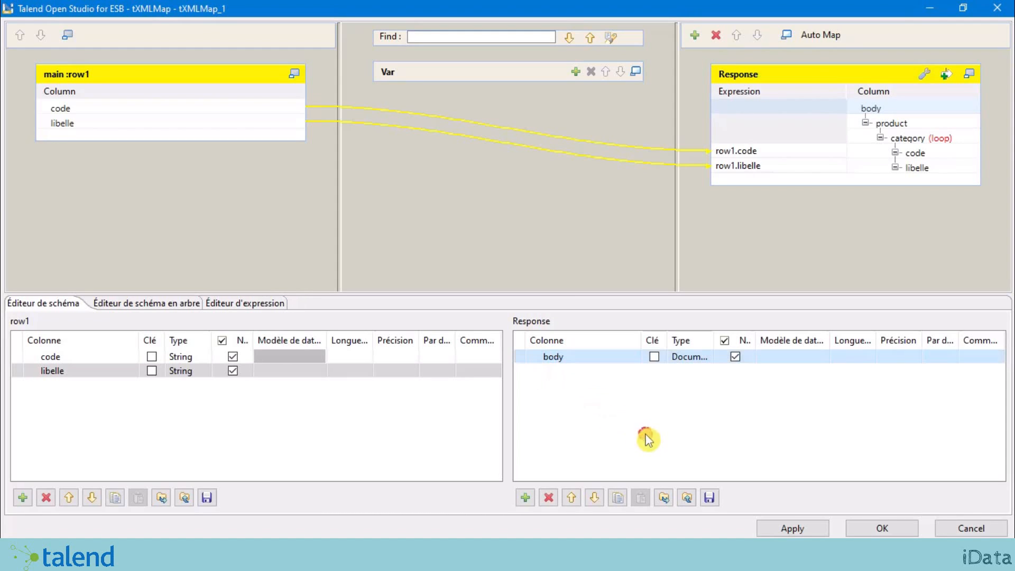
pyautogui.click(689, 358)
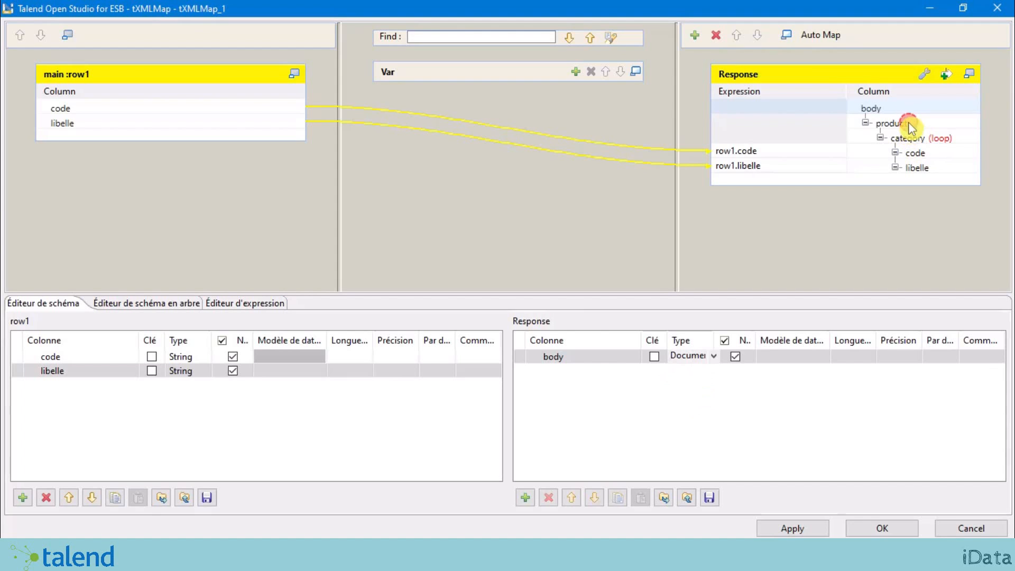
pyautogui.click(891, 123)
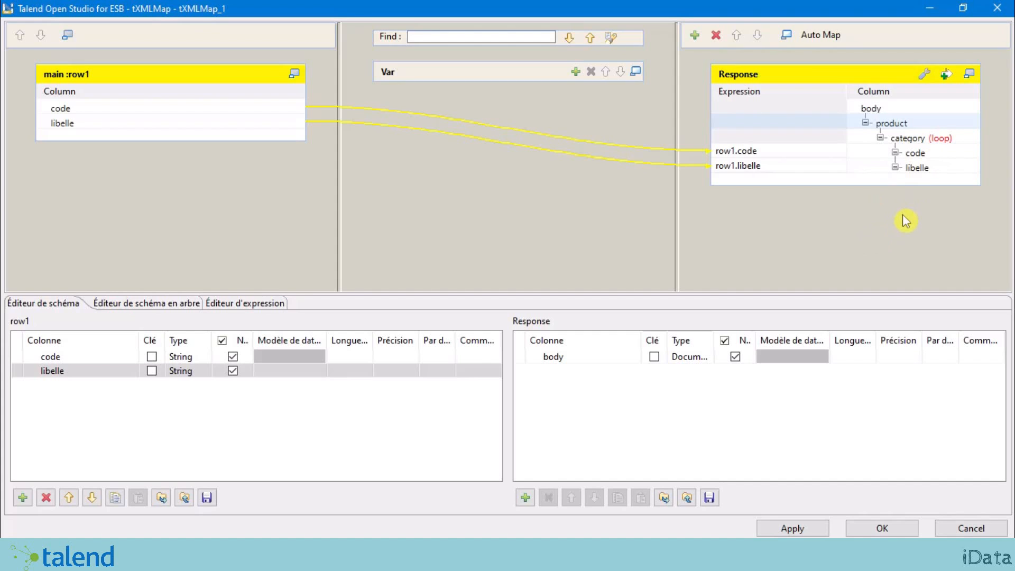
pyautogui.click(920, 138)
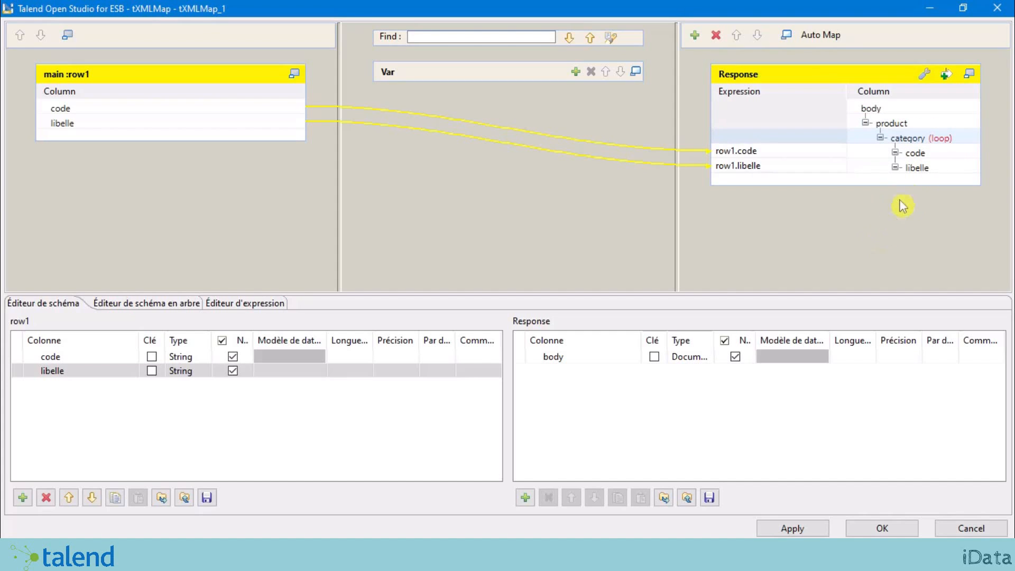
pyautogui.rightClick(931, 139)
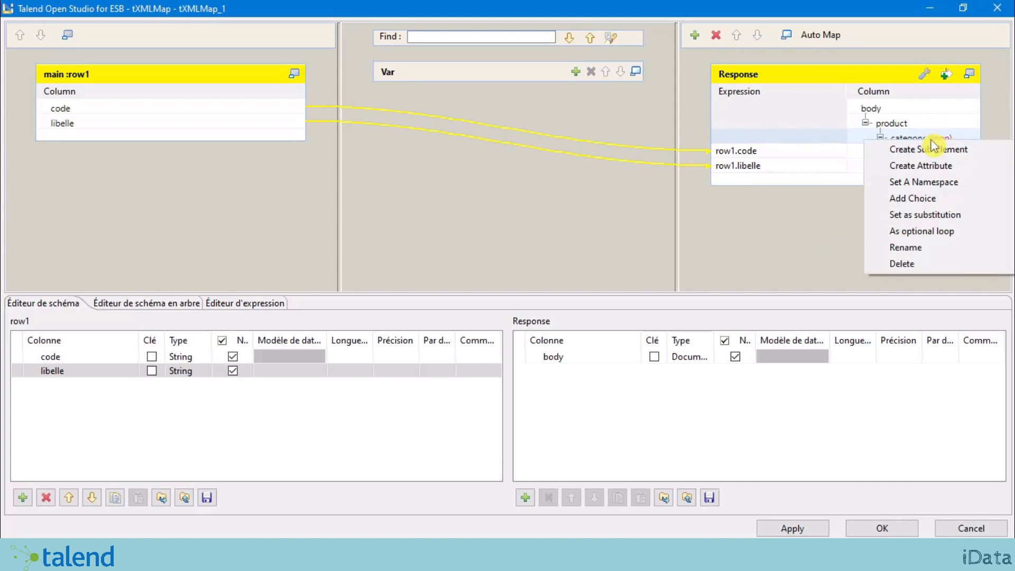
pyautogui.click(808, 233)
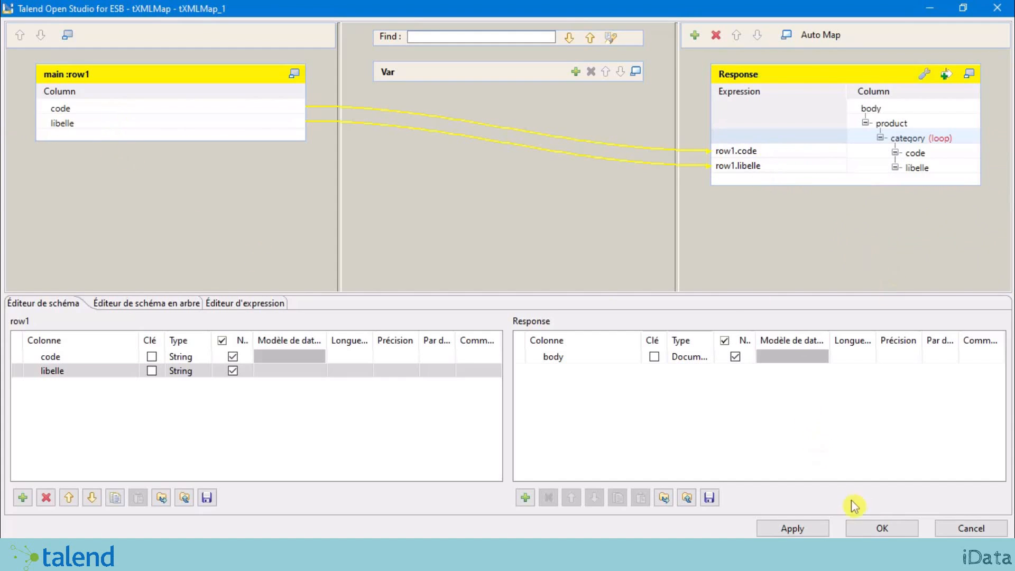
# Accept the tXMLMap_1 mapping and add a tRESTResponse component to the Job, placed just after tXMLMap_1.
pyautogui.click(897, 533)
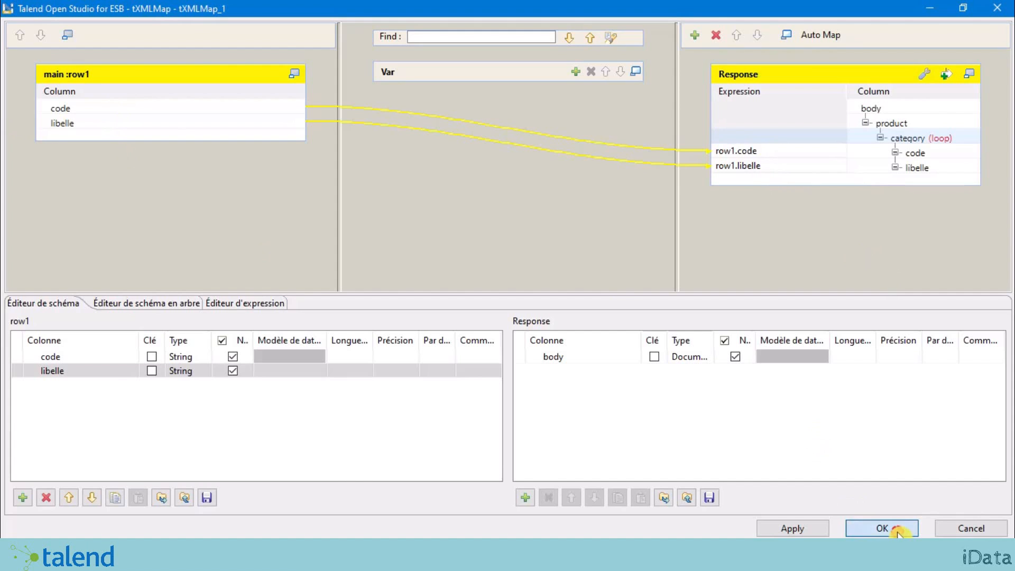
pyautogui.click(596, 143)
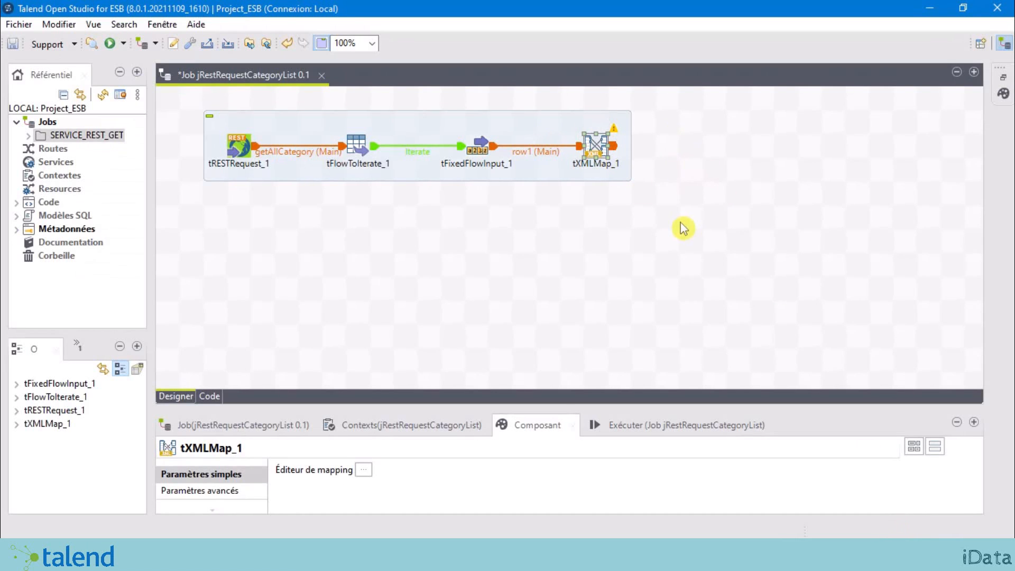
pyautogui.click(579, 270)
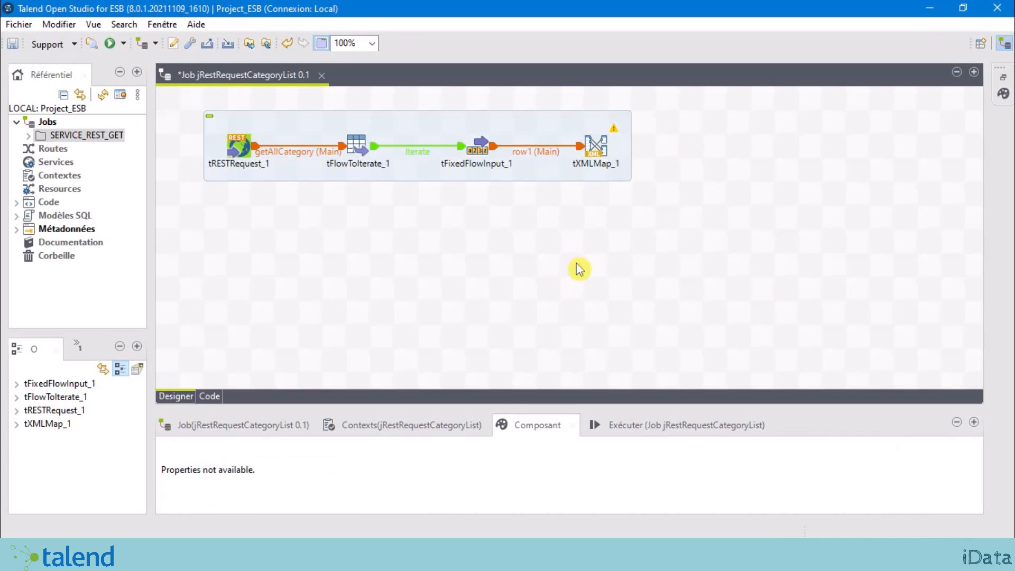
pyautogui.write('tres')
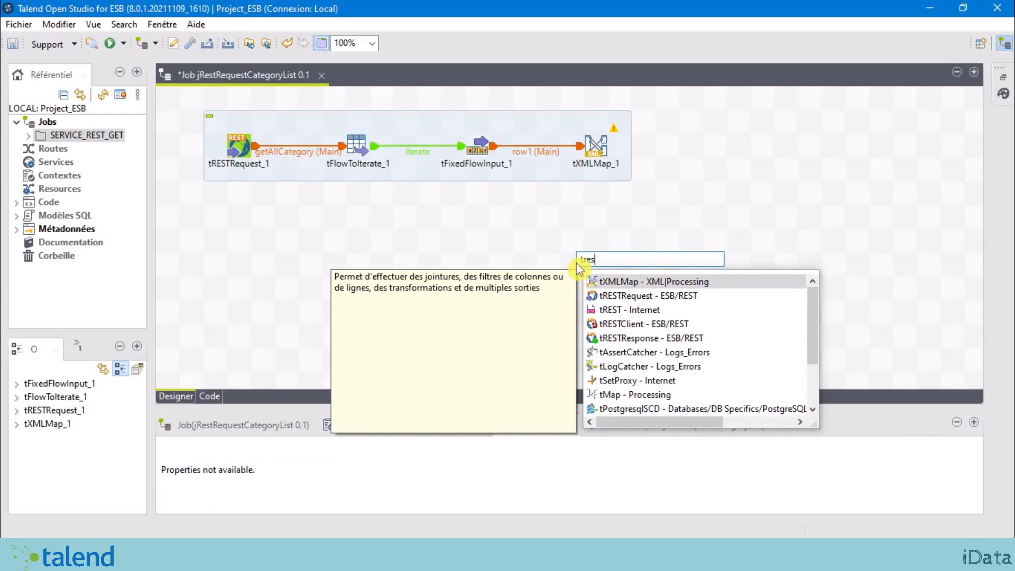
pyautogui.doubleClick(671, 338)
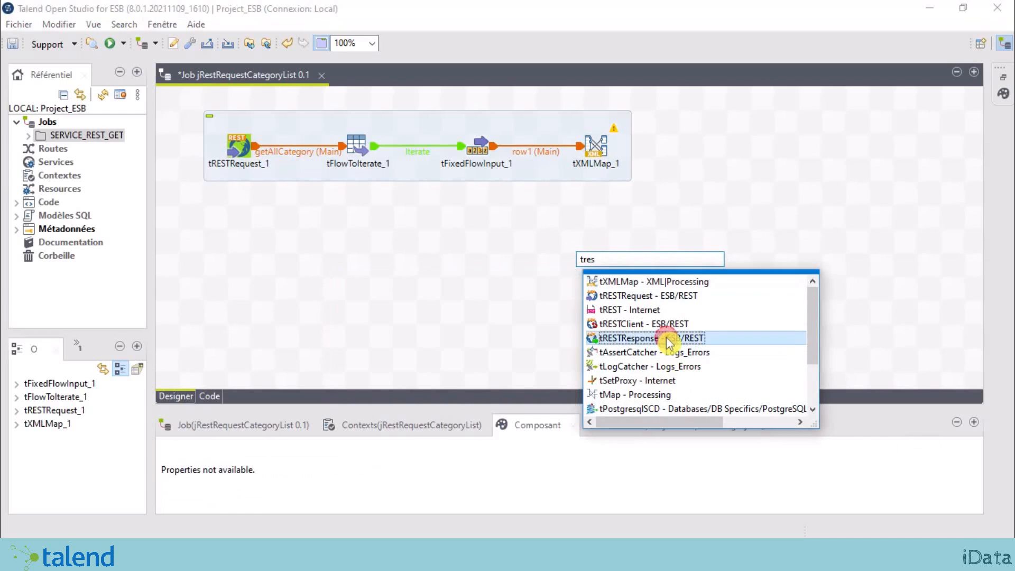
pyautogui.moveTo(573, 263); pyautogui.dragTo(715, 147)
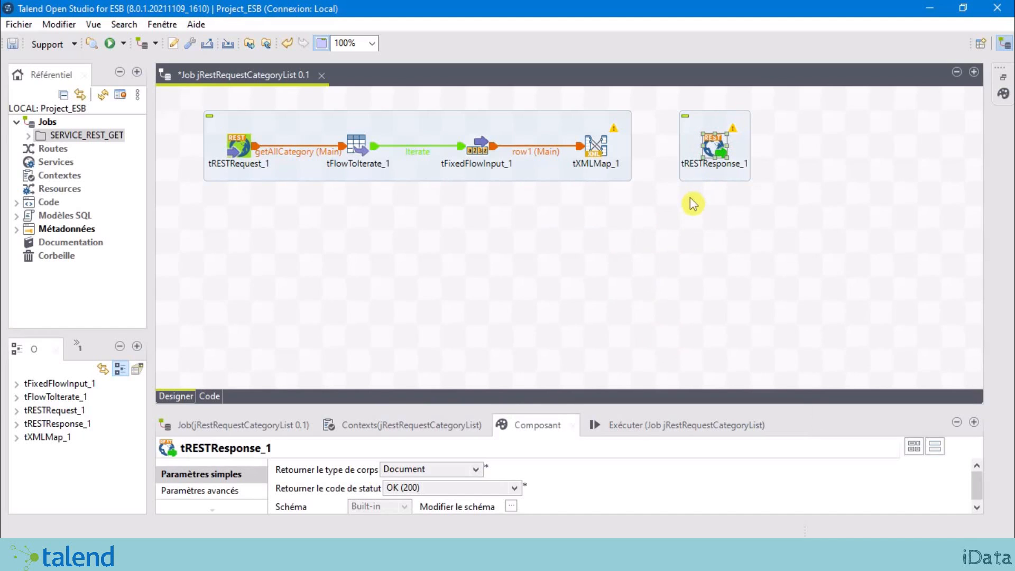
# Try to link the Response output of tXMLMap_1 to tRESTResponse_1.
pyautogui.click(596, 145)
pyautogui.rightClick(597, 142)
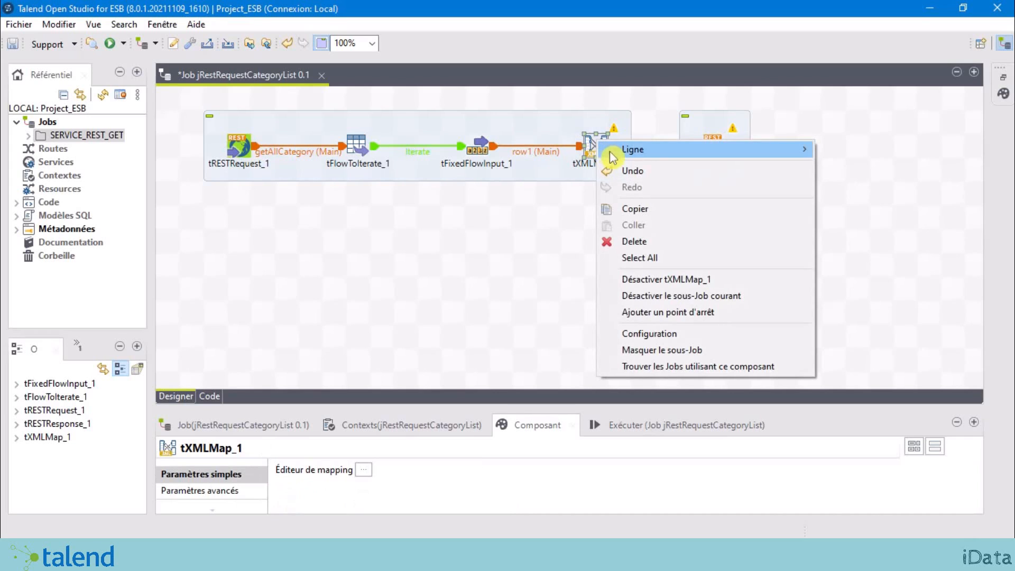
pyautogui.moveTo(644, 153)
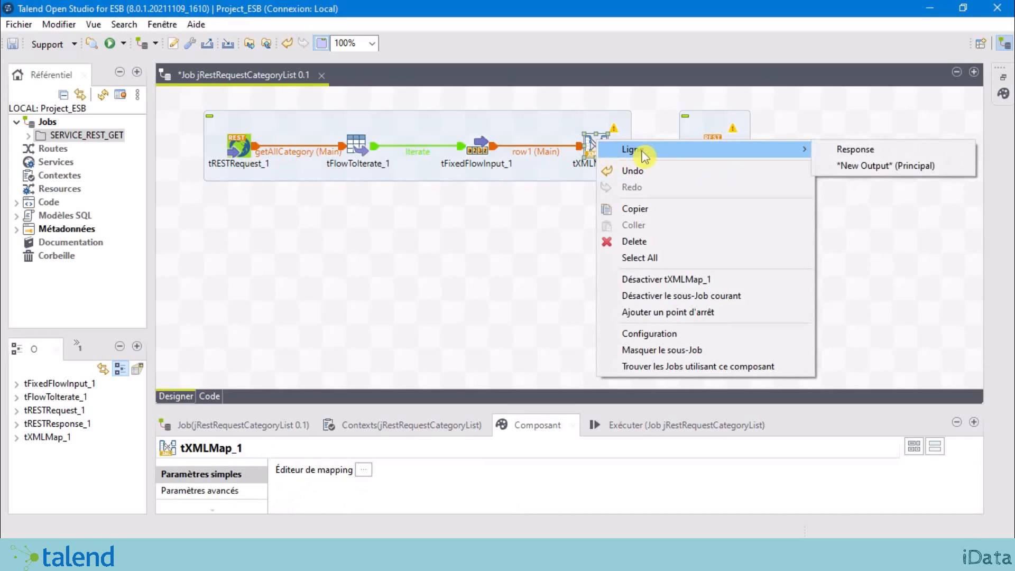
pyautogui.click(868, 152)
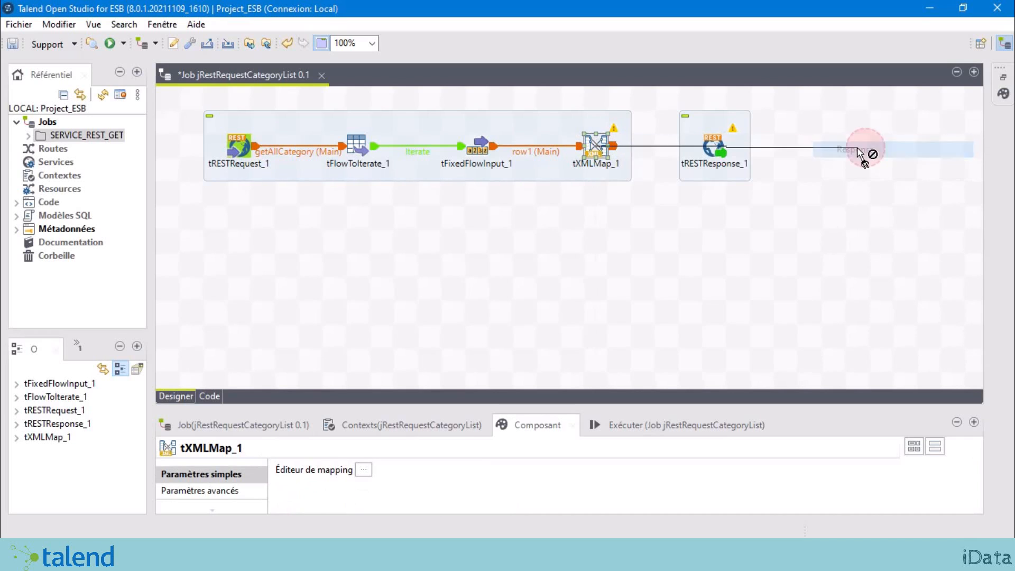
pyautogui.click(703, 143)
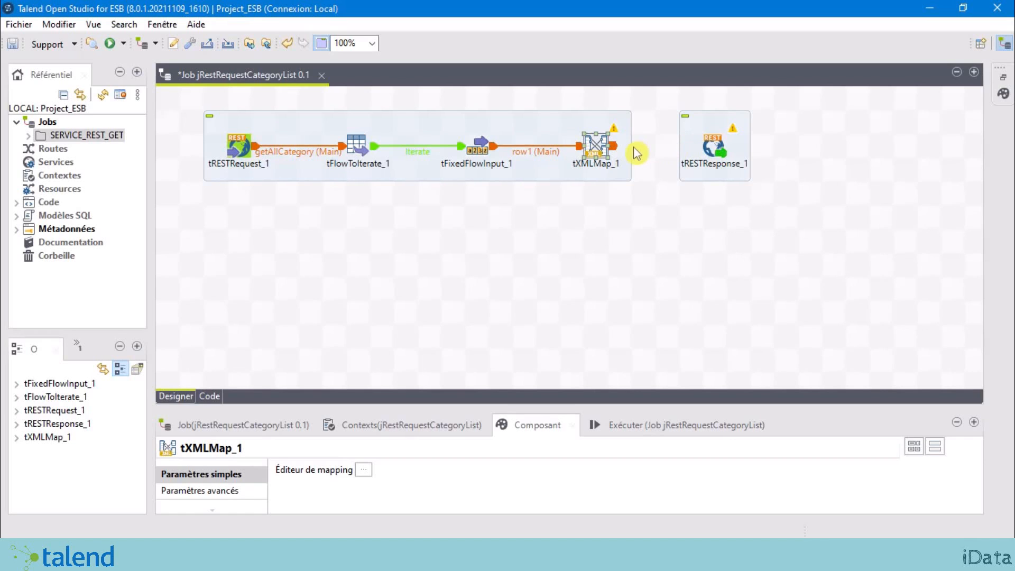
# Connect tXMLMap_1 to tRESTResponse_1 with the Response row and retrieve the target component's schema.
pyautogui.rightClick(598, 155)
pyautogui.moveTo(680, 159)
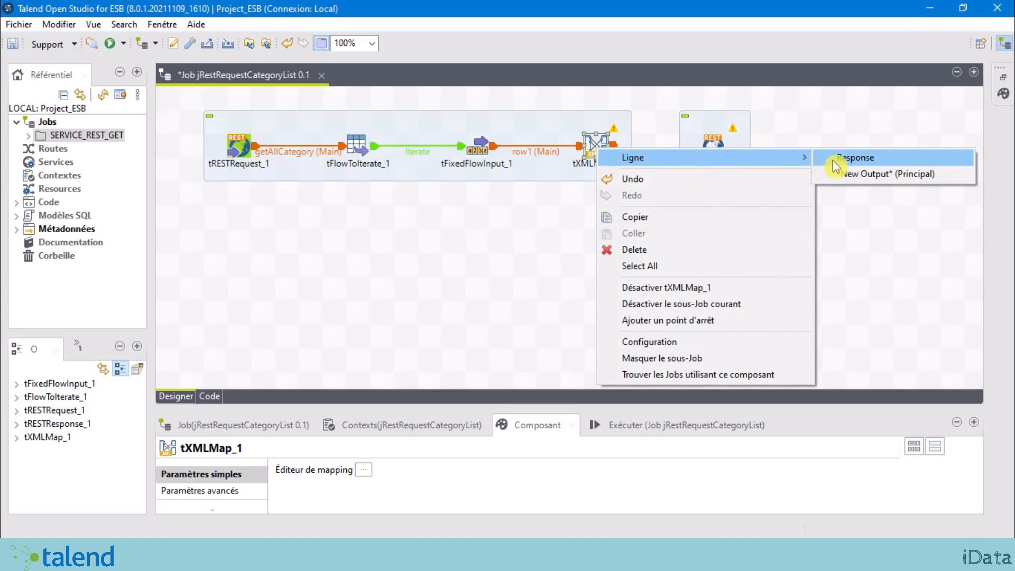
pyautogui.click(862, 158)
pyautogui.click(714, 147)
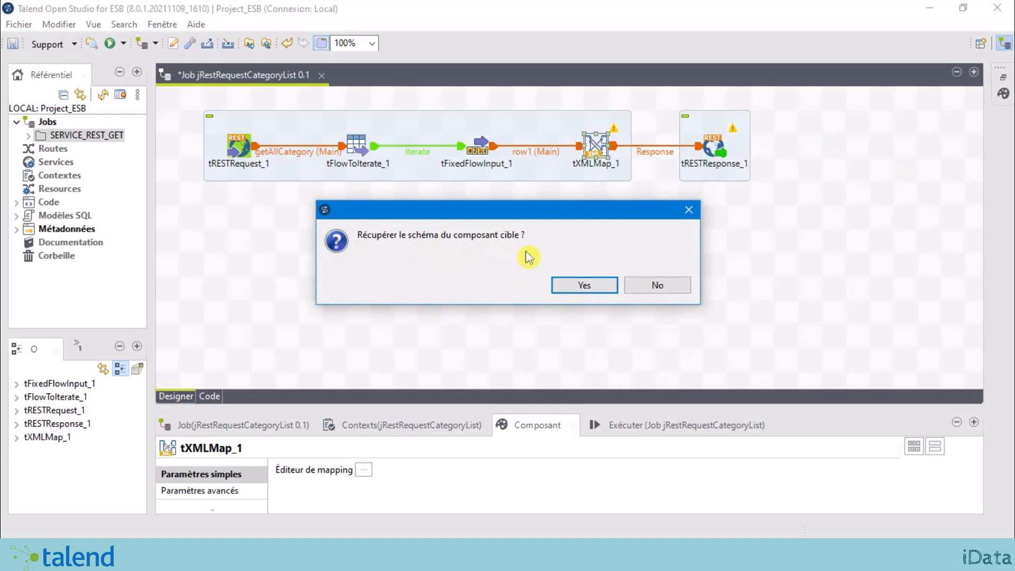
pyautogui.click(585, 288)
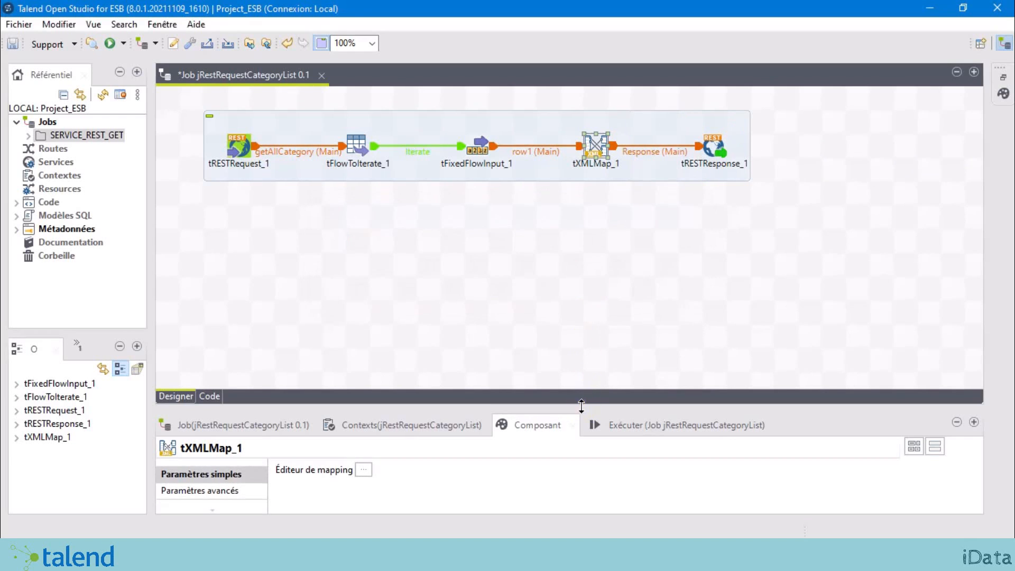
# Examine the return body type and return status code options of tRESTResponse_1.
pyautogui.moveTo(582, 412); pyautogui.dragTo(583, 295)
pyautogui.click(714, 147)
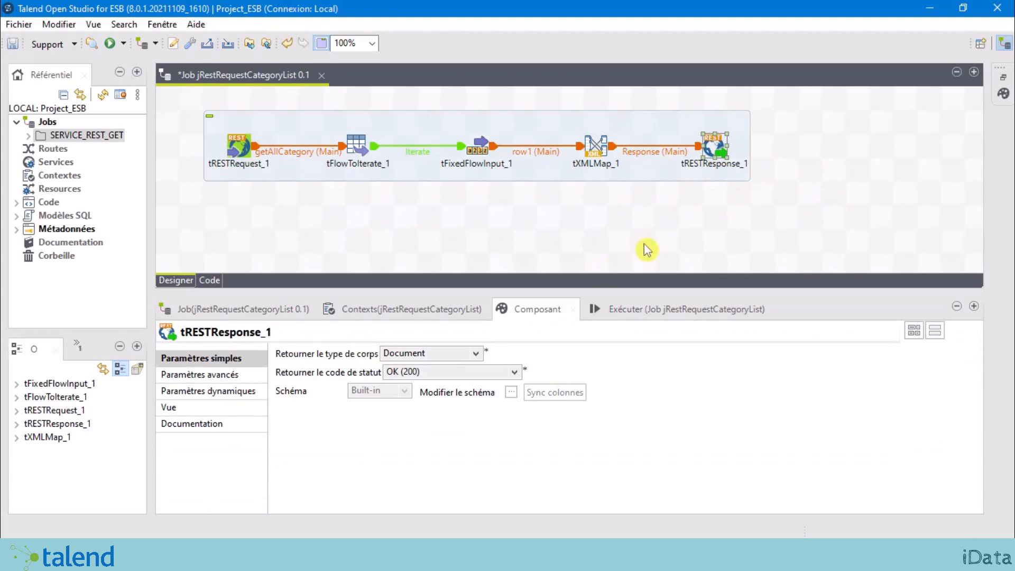
pyautogui.click(454, 353)
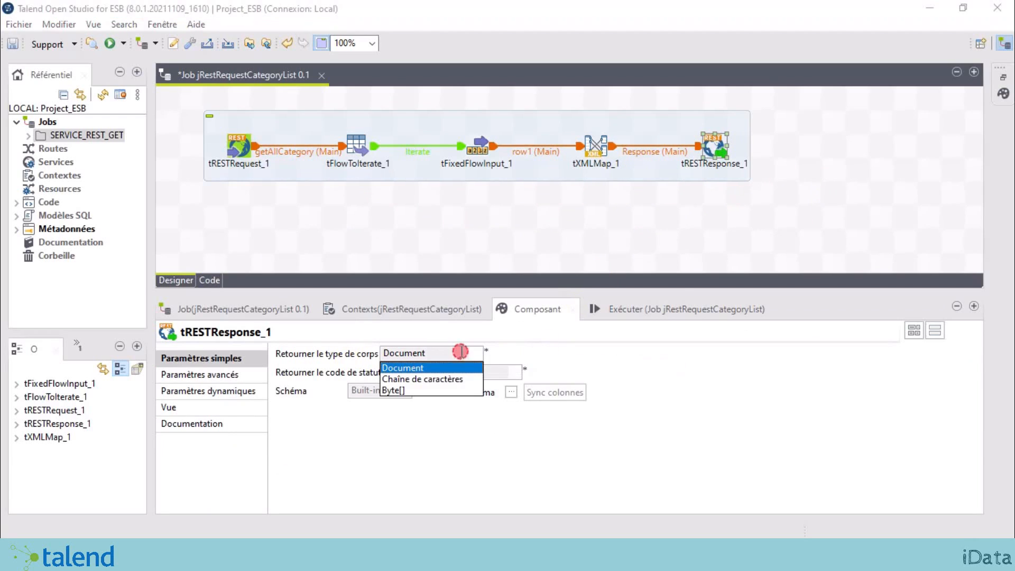
pyautogui.click(541, 344)
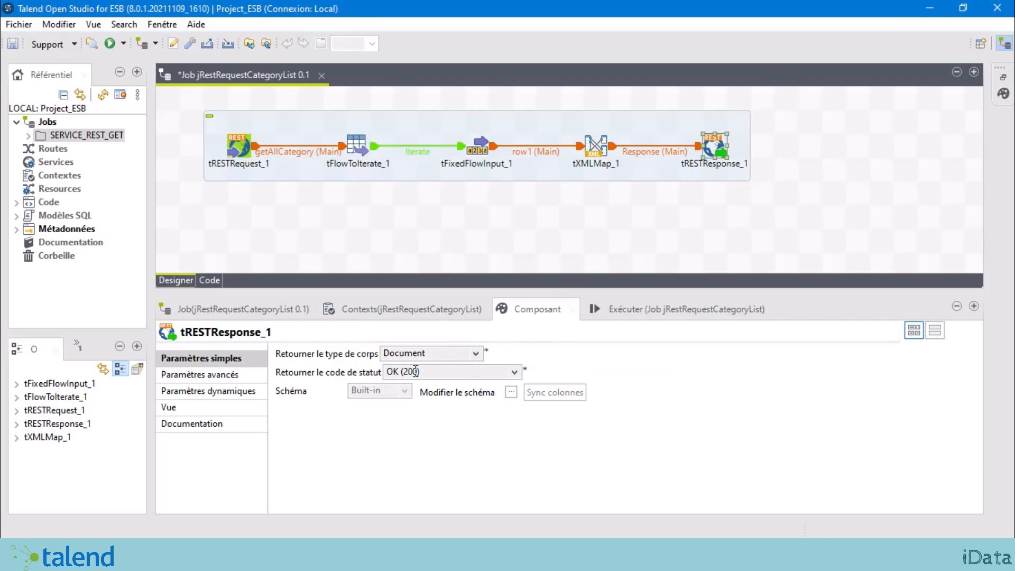
pyautogui.click(458, 372)
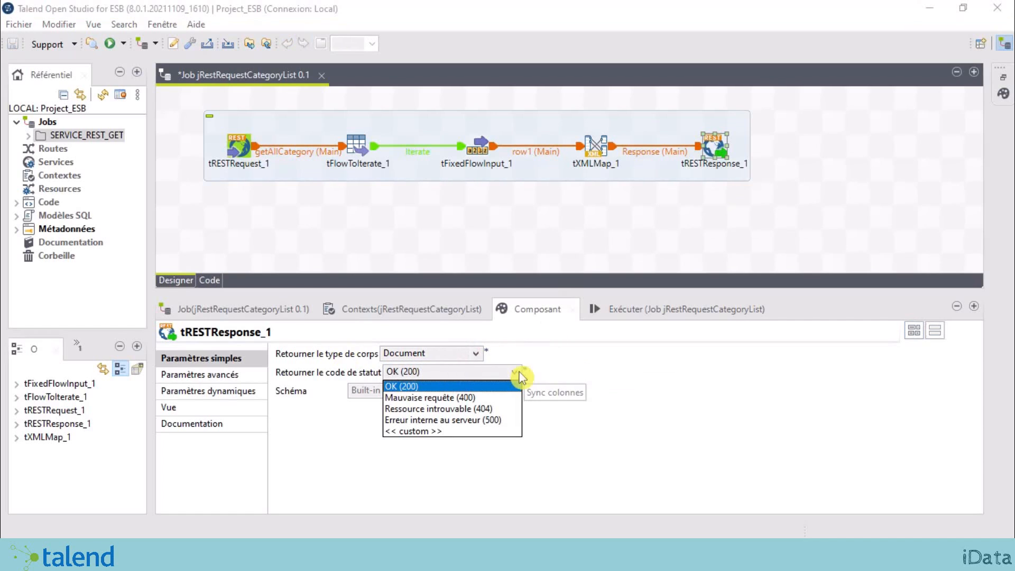
pyautogui.click(618, 376)
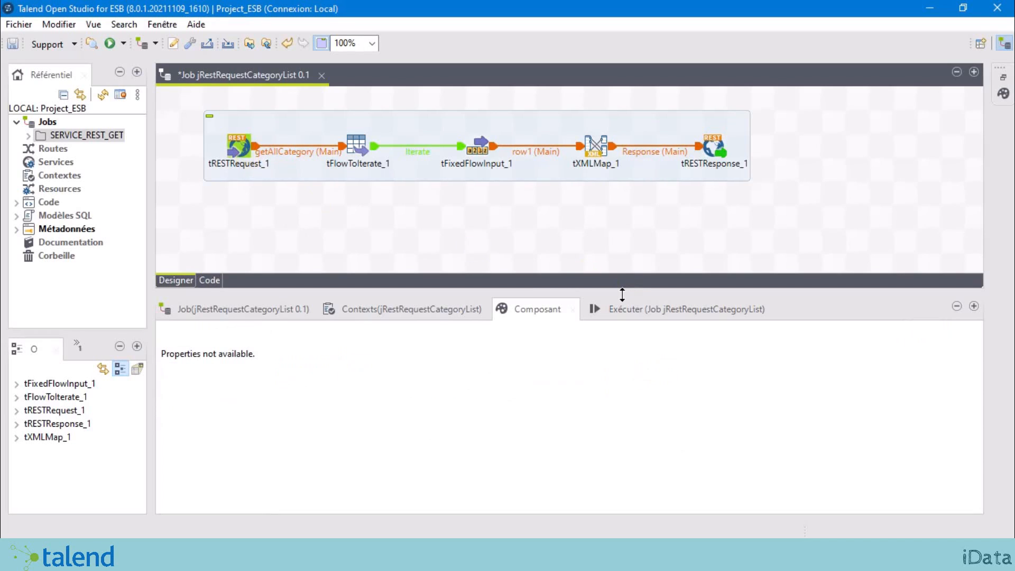
# Run the jRestRequestCategoryList Job to deploy the REST endpoint.
pyautogui.moveTo(620, 294); pyautogui.dragTo(620, 267)
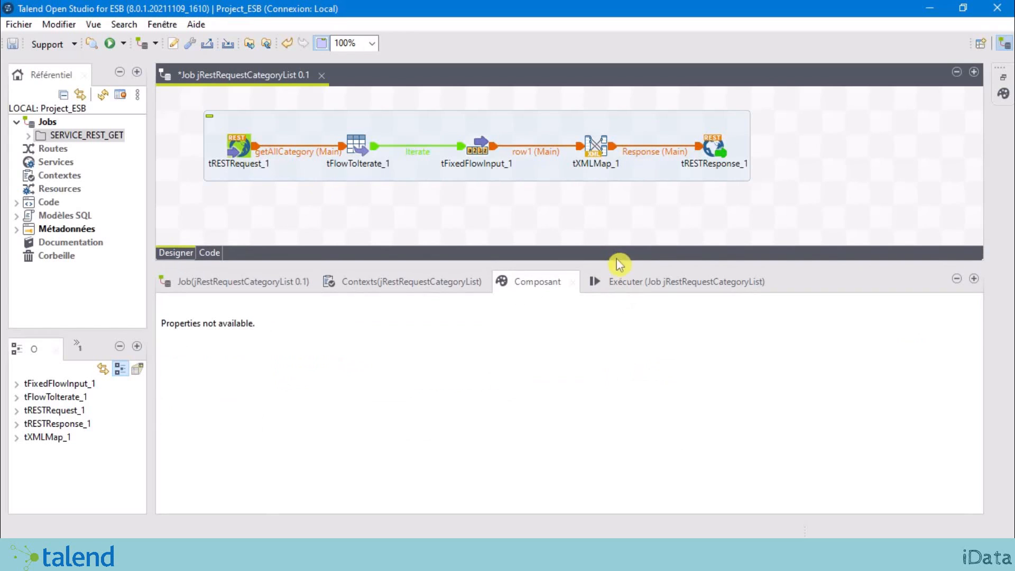
pyautogui.click(643, 283)
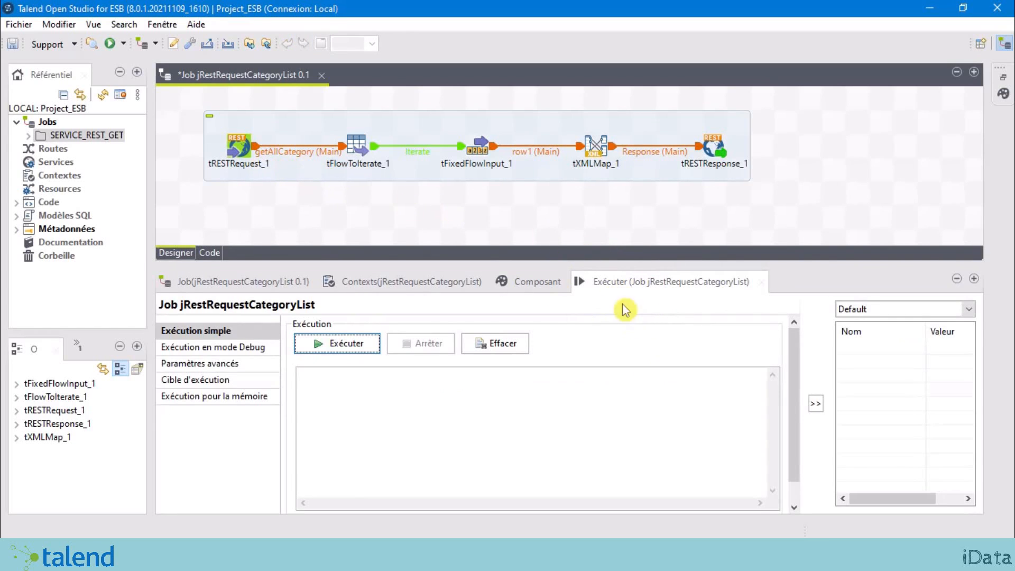
pyautogui.click(353, 349)
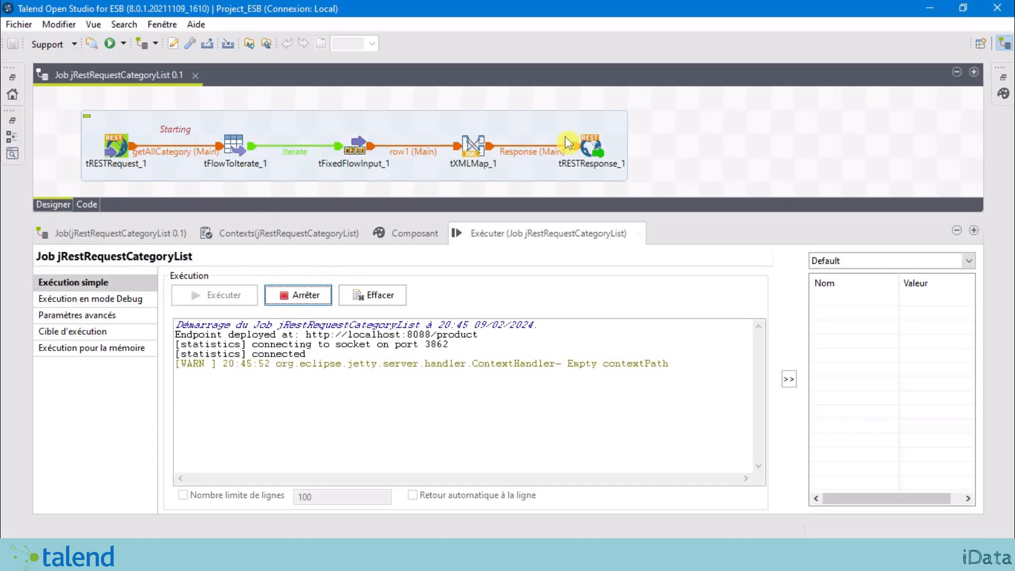
pyautogui.click(117, 151)
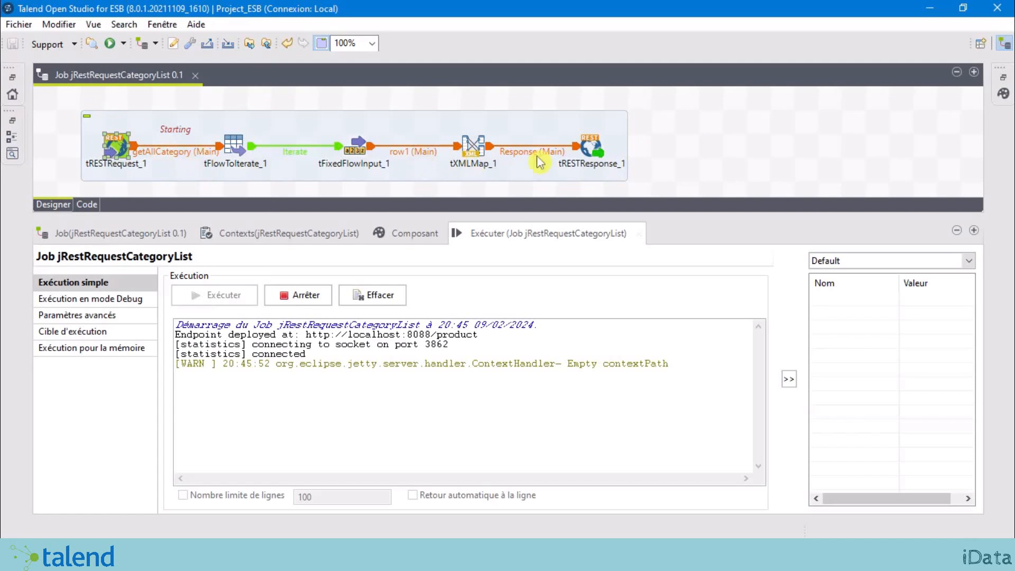
pyautogui.click(598, 153)
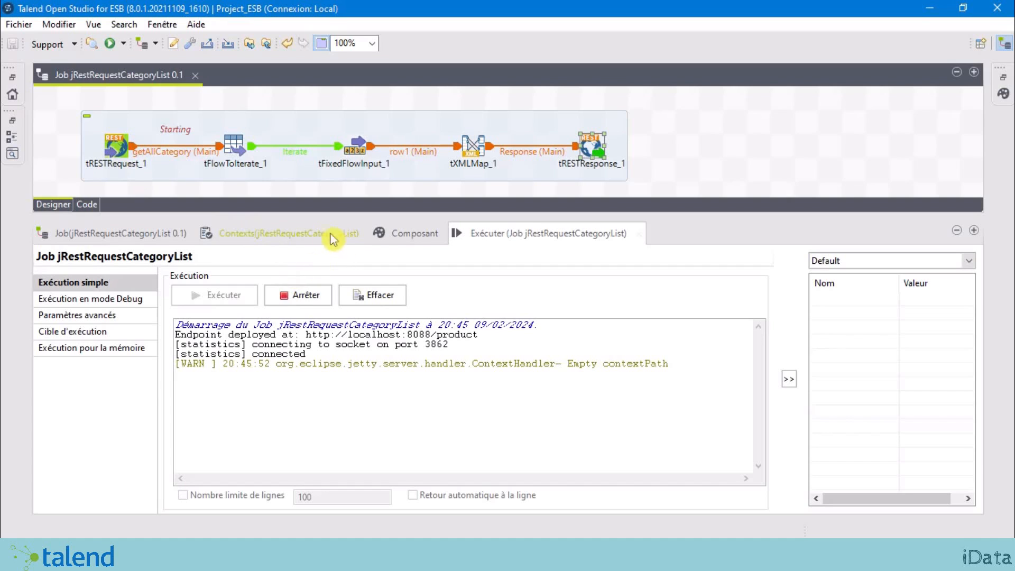
pyautogui.click(115, 147)
pyautogui.doubleClick(115, 147)
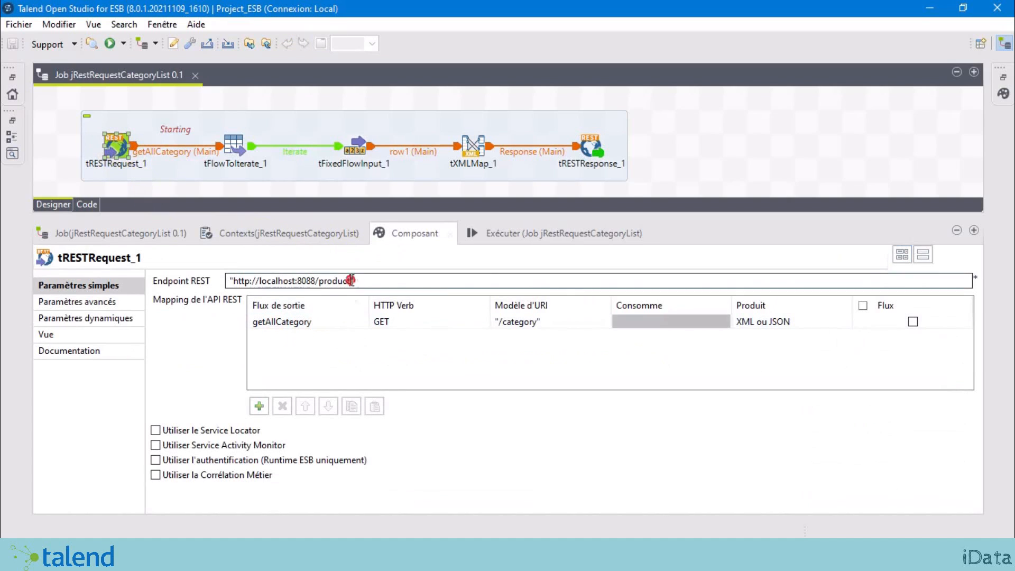
pyautogui.moveTo(350, 282); pyautogui.dragTo(240, 276)
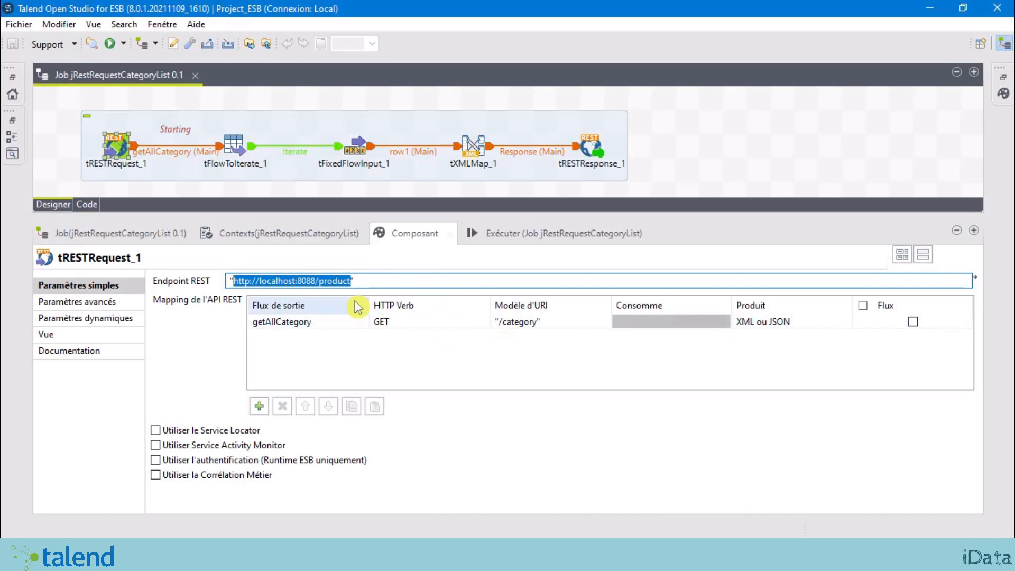
pyautogui.click(503, 234)
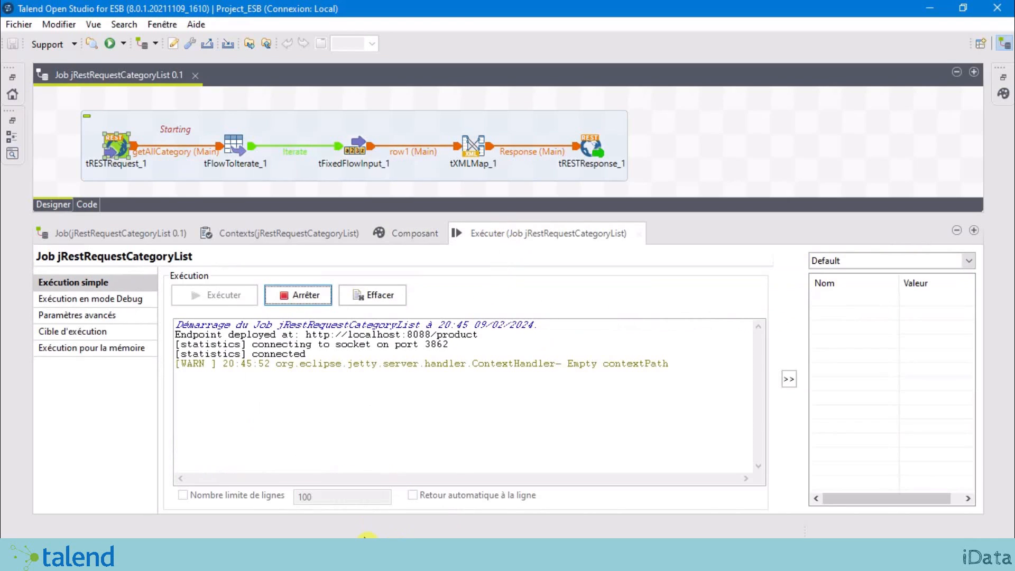
pyautogui.click(368, 554)
pyautogui.click(383, 44)
pyautogui.write('http://localhost:8088/product')
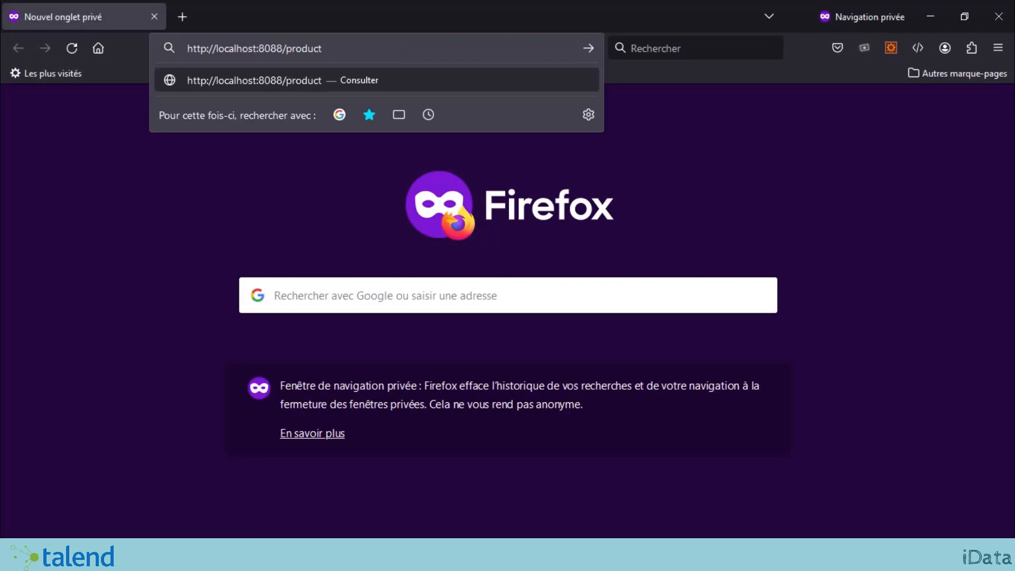
pyautogui.write('/cate')
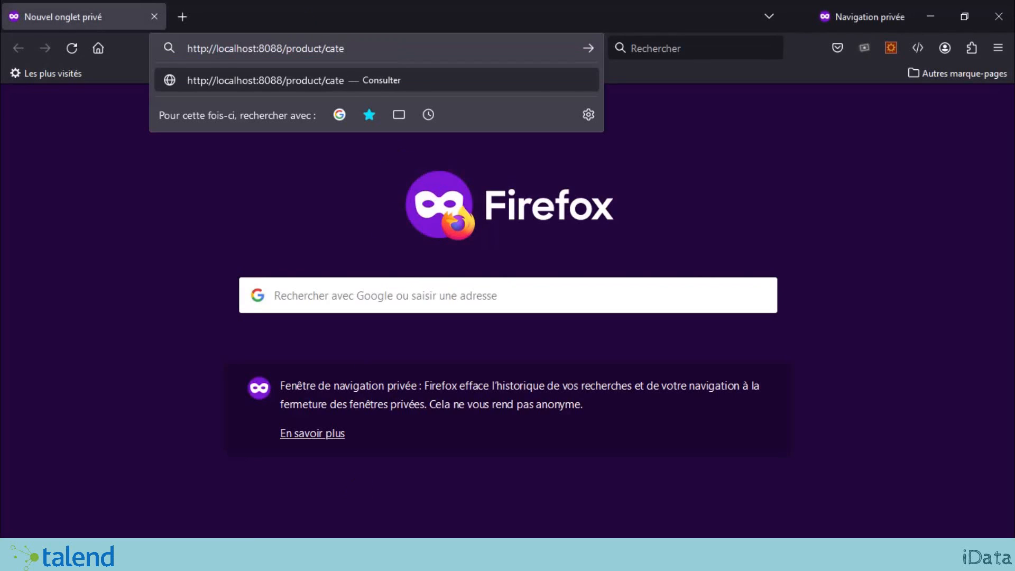
pyautogui.write('gory')
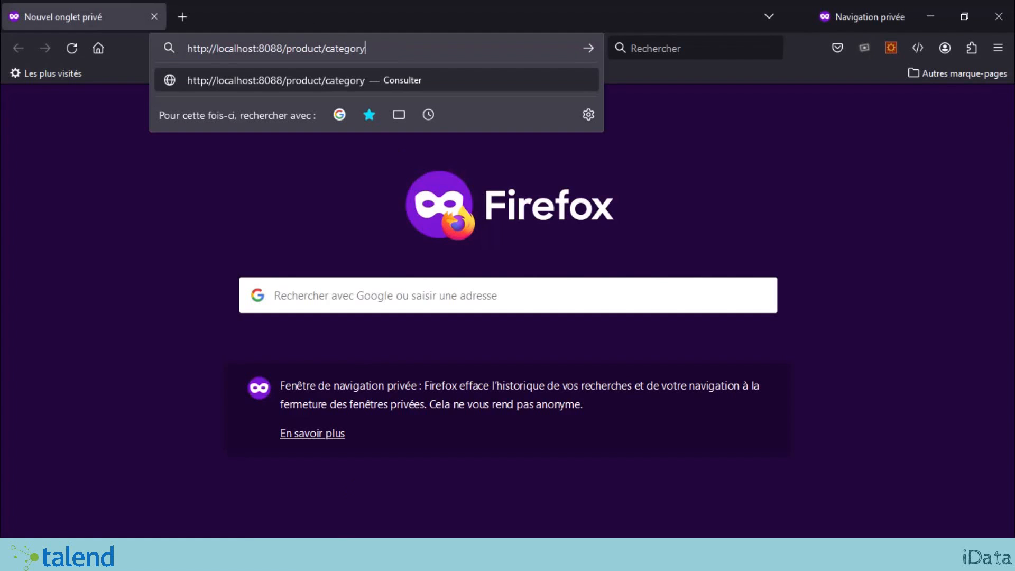
pyautogui.press('Return')
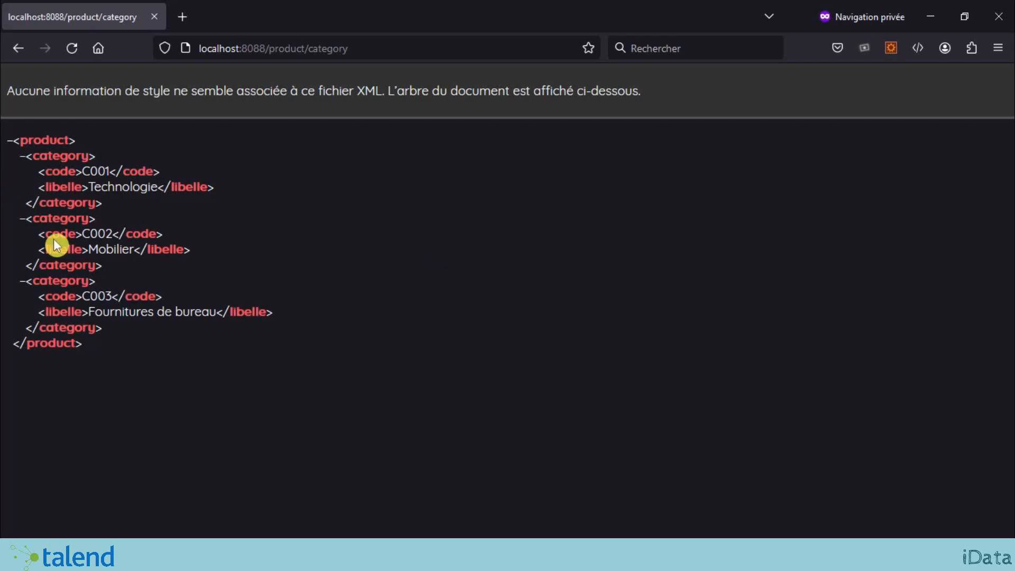
# Examine the first category element with its code and libelle in the returned XML.
pyautogui.moveTo(18, 156); pyautogui.dragTo(117, 204)
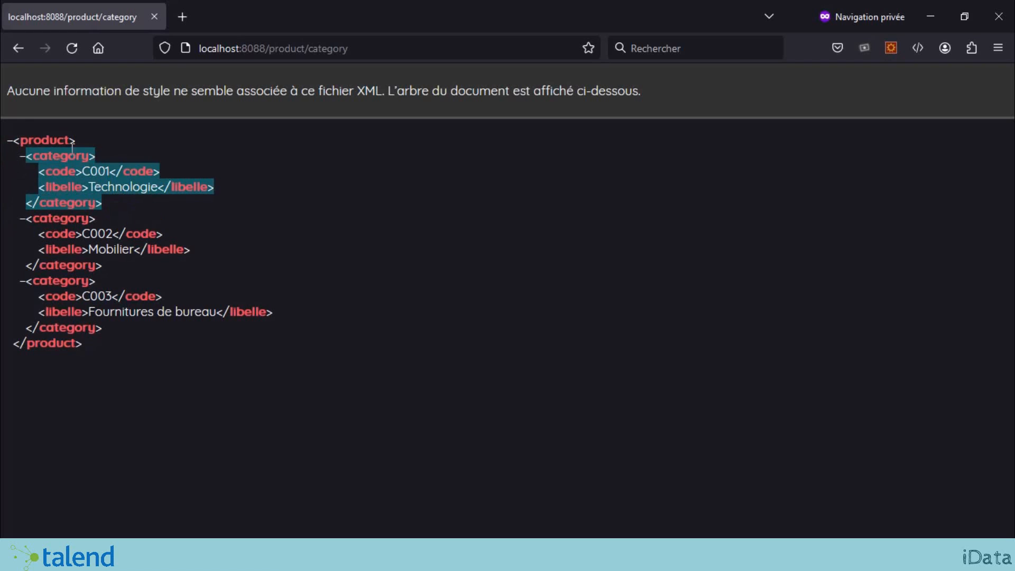
pyautogui.click(22, 168)
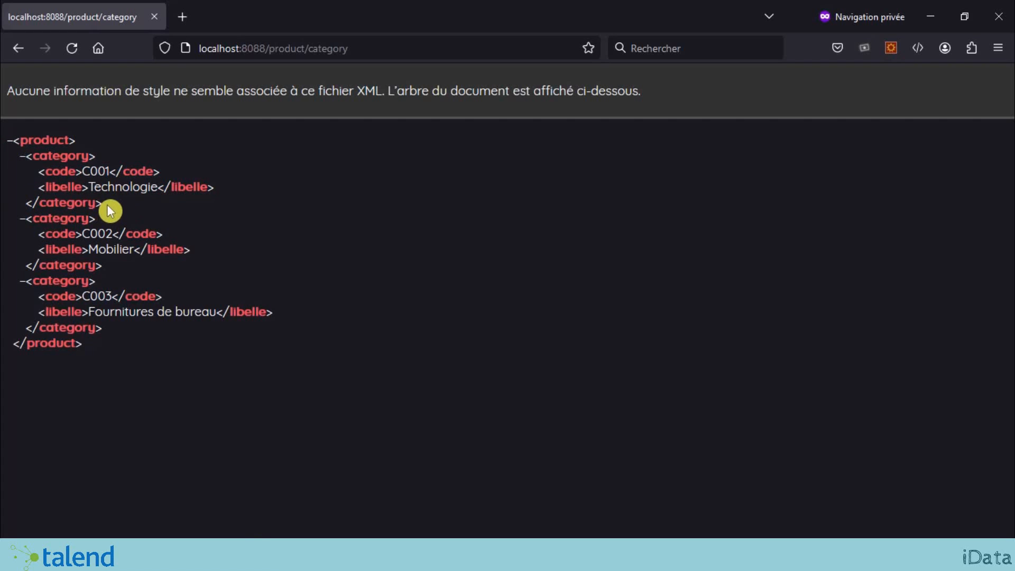
pyautogui.moveTo(109, 207); pyautogui.dragTo(24, 157)
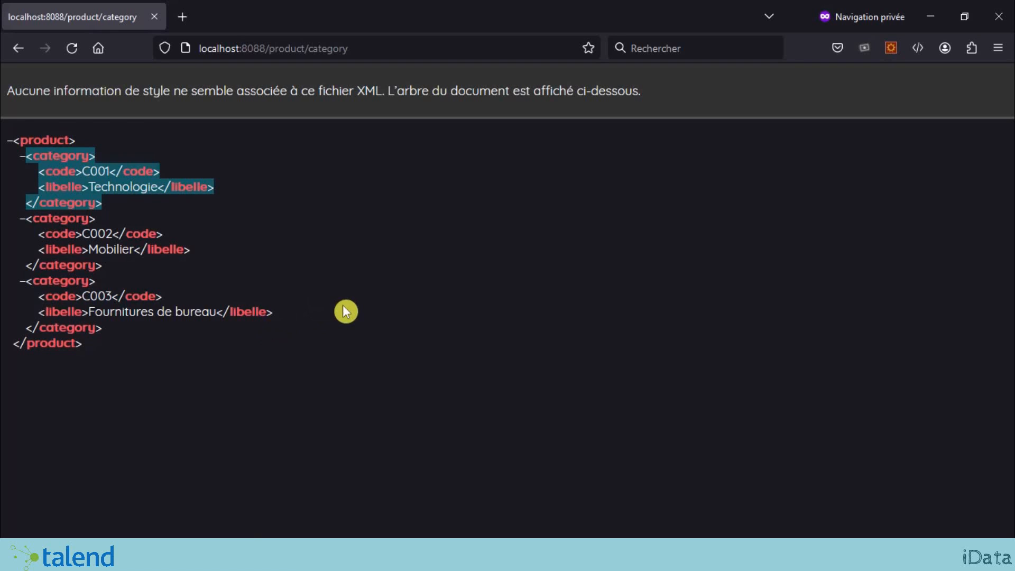
# Return to Talend Open Studio and stop the running jRestRequestCategoryList Job.
pyautogui.click(930, 17)
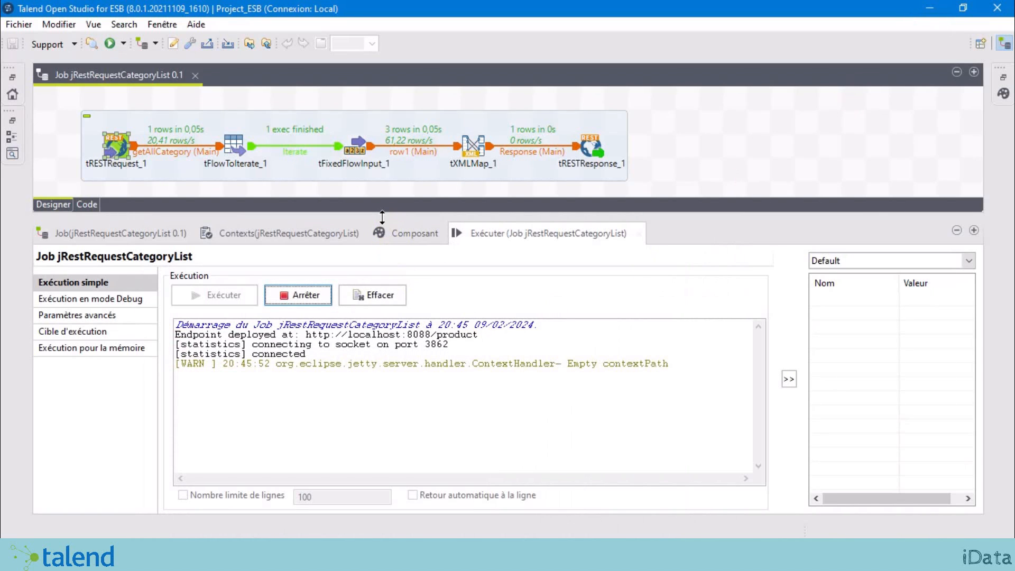
pyautogui.moveTo(382, 216); pyautogui.dragTo(417, 222)
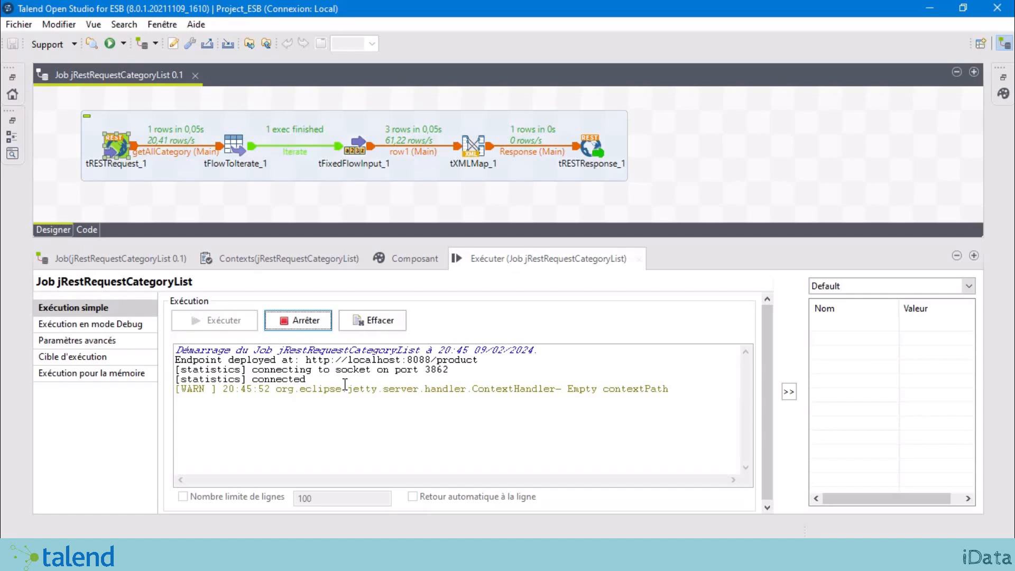
pyautogui.click(302, 321)
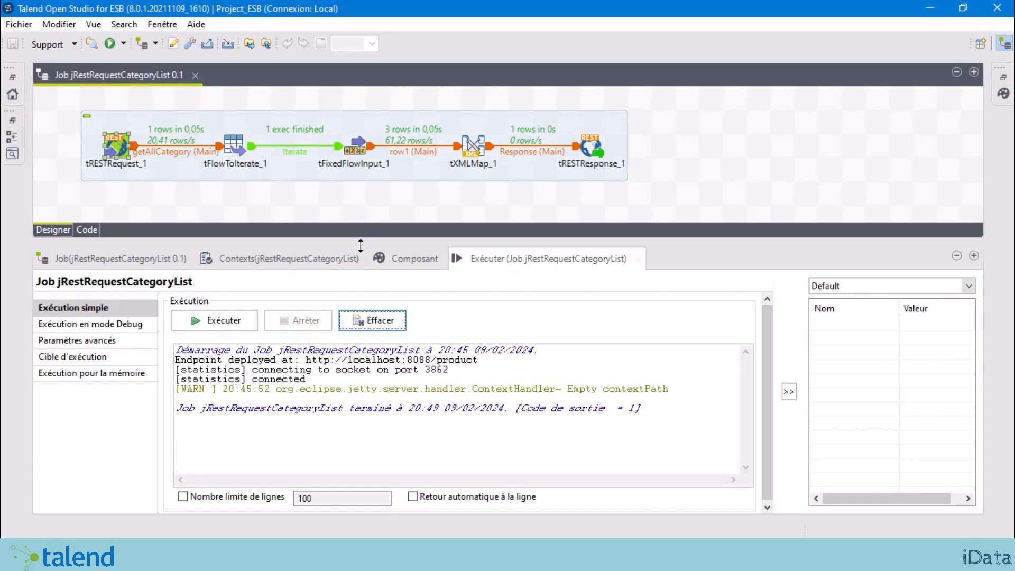
pyautogui.moveTo(360, 242); pyautogui.dragTo(361, 341)
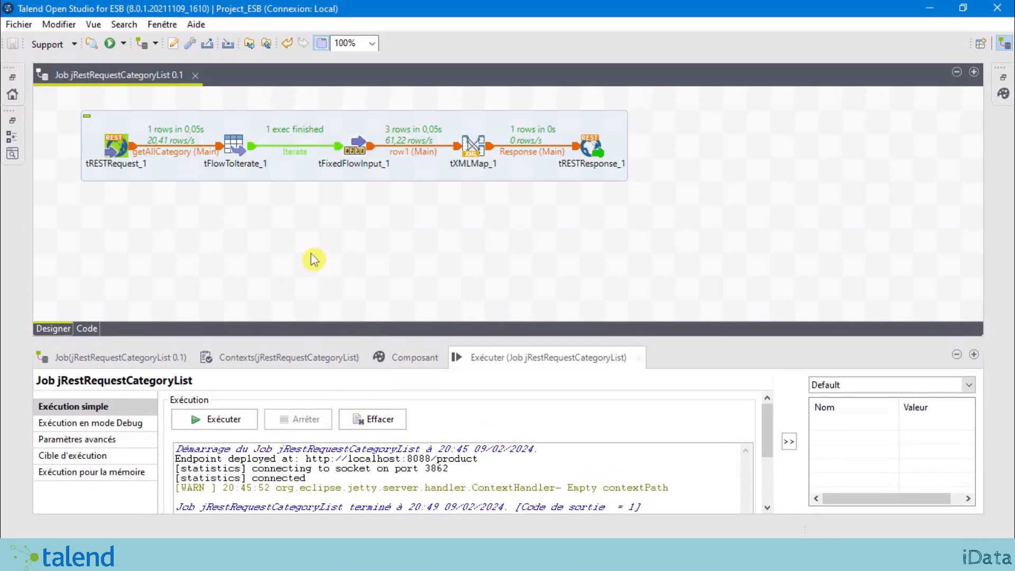
pyautogui.click(115, 147)
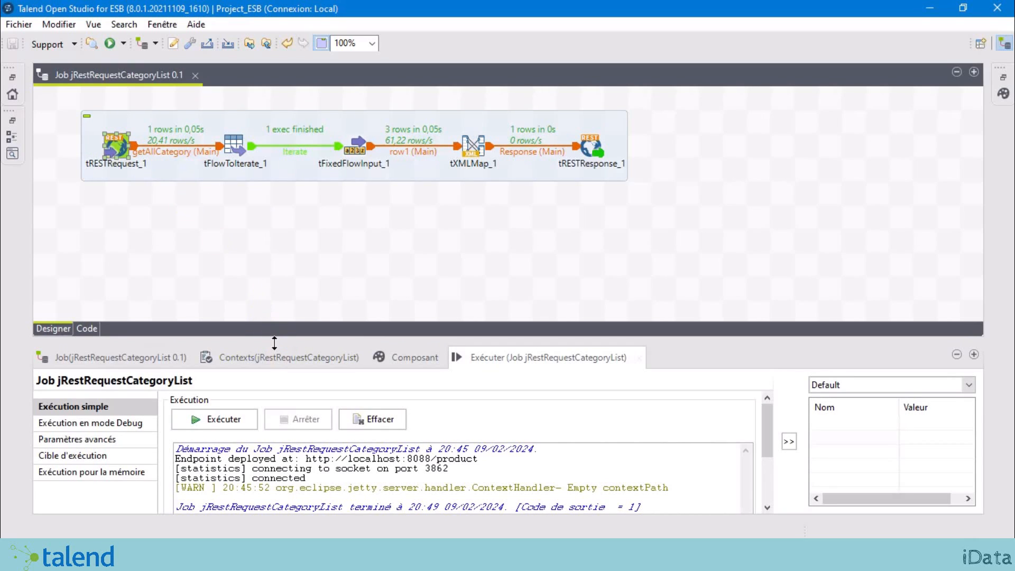
pyautogui.moveTo(275, 343); pyautogui.dragTo(278, 370)
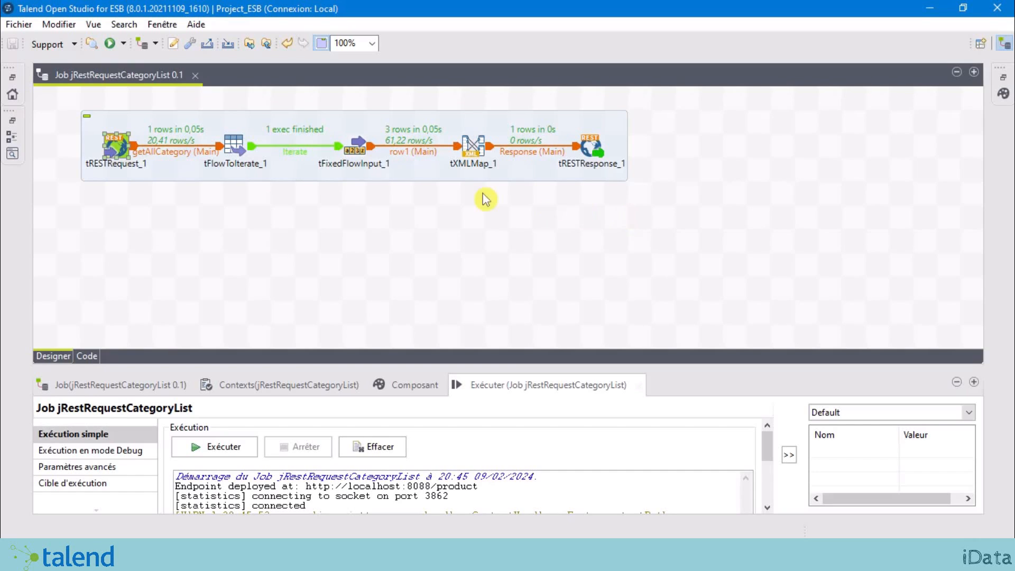
pyautogui.click(381, 256)
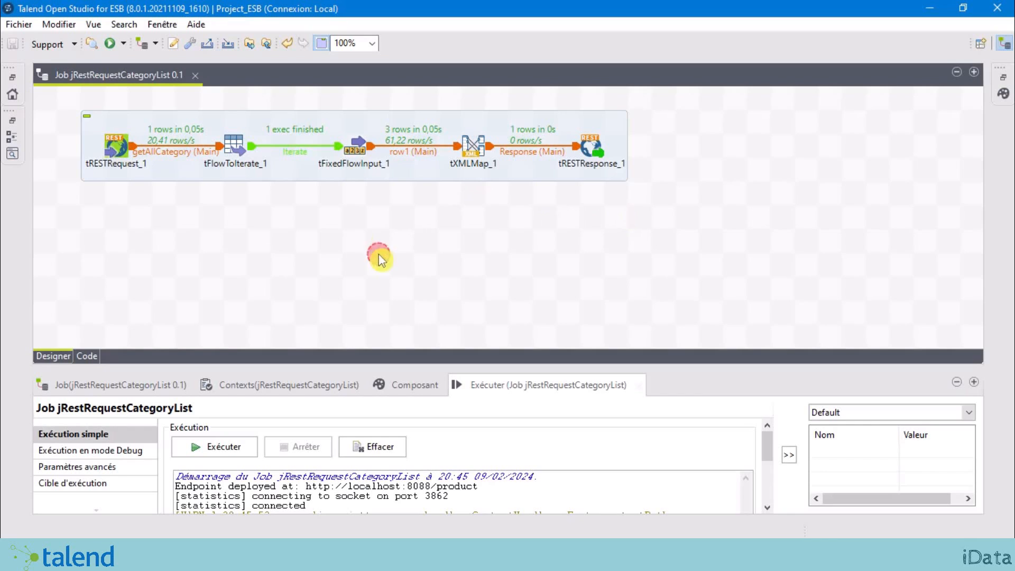
# Add a second REST API mapping to tRESTRequest_1 with an output flow named getOneCategory and open its schema.
pyautogui.doubleClick(115, 150)
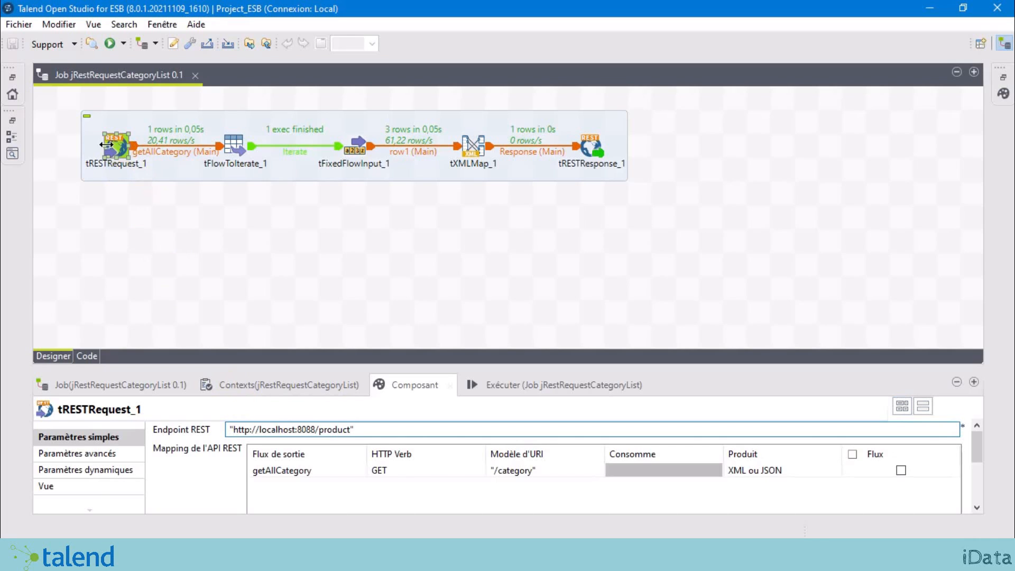
pyautogui.doubleClick(114, 146)
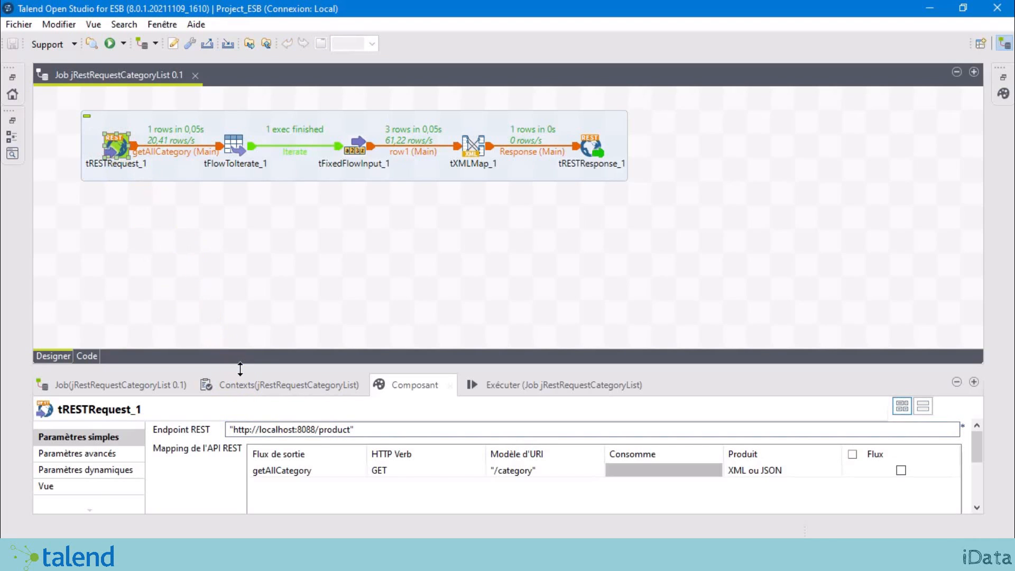
pyautogui.moveTo(273, 371); pyautogui.dragTo(303, 214)
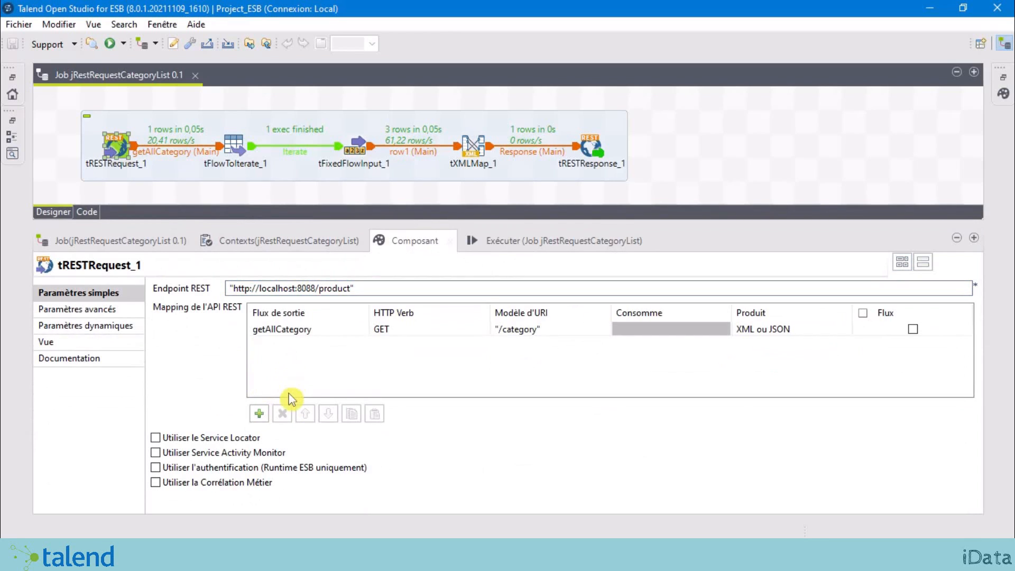
pyautogui.click(264, 413)
pyautogui.click(288, 344)
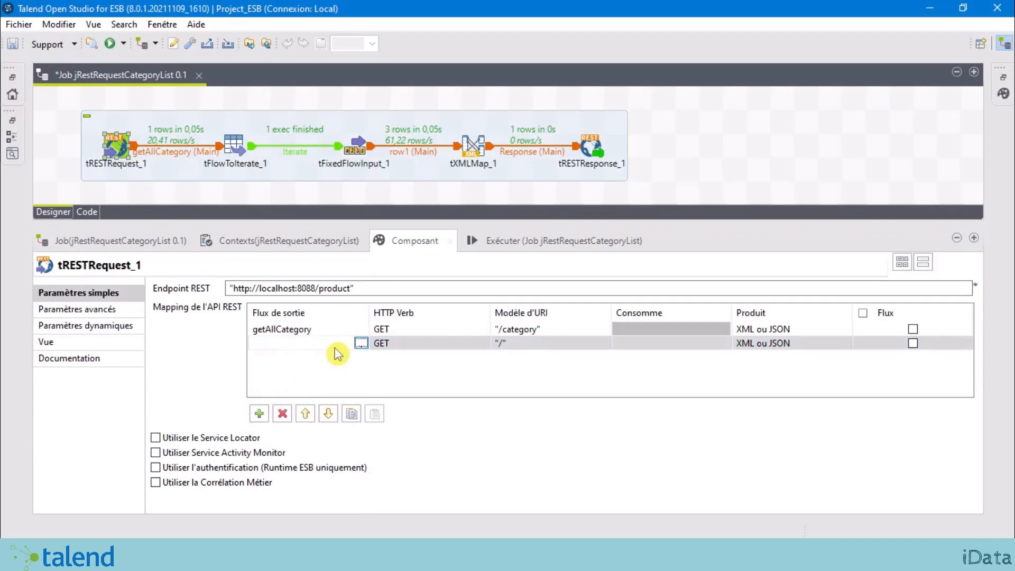
pyautogui.click(361, 344)
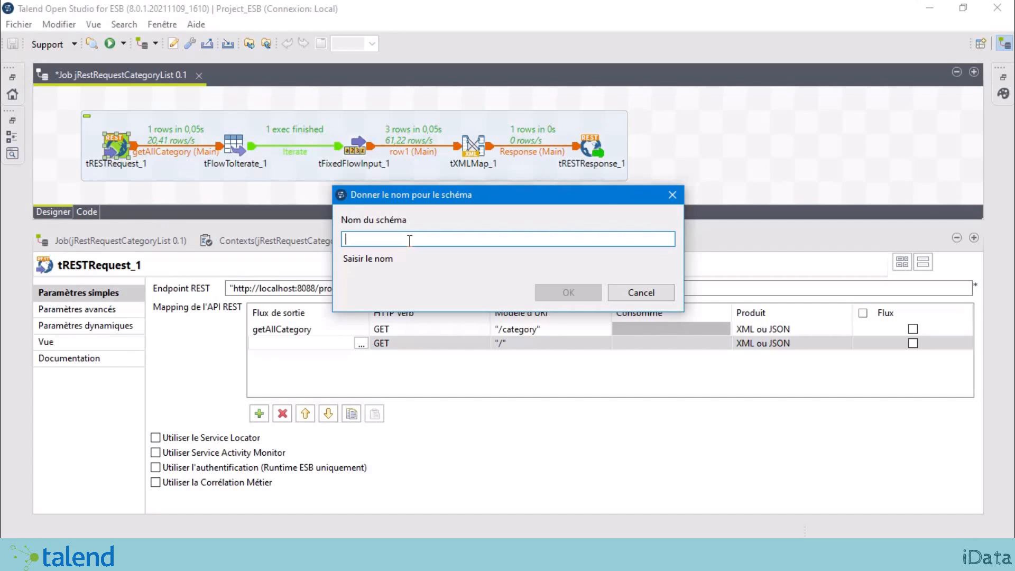
pyautogui.write('getOn')
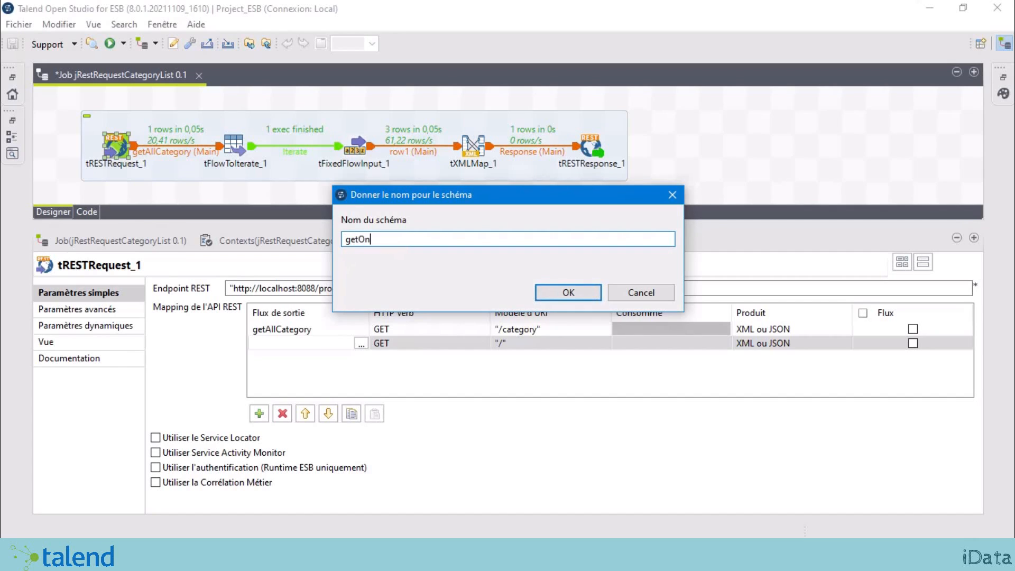
pyautogui.write('eCategory')
pyautogui.click(568, 292)
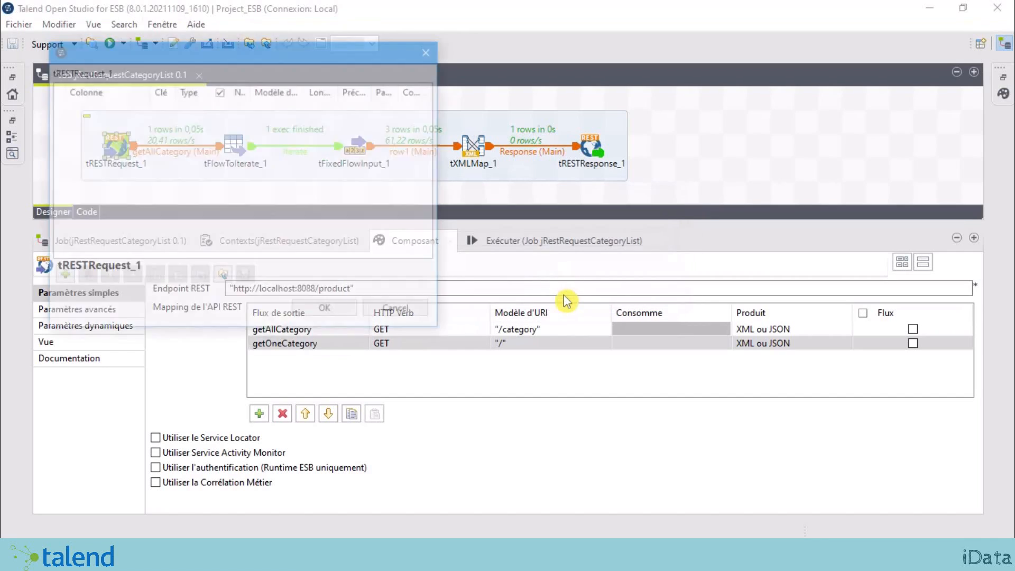
pyautogui.click(182, 130)
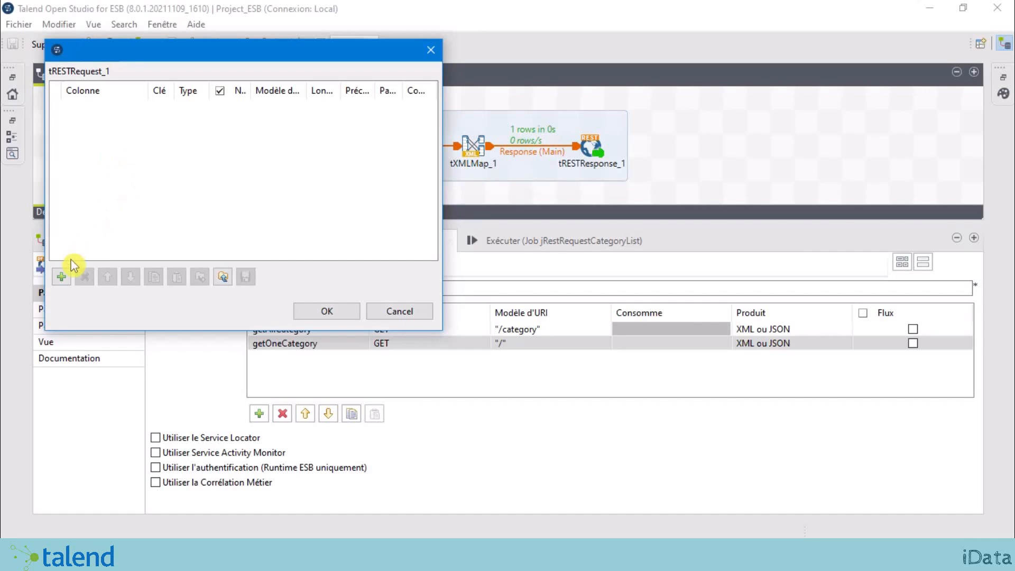
# Add a String column named code to the getOneCategory flow's schema and accept the schema.
pyautogui.click(62, 277)
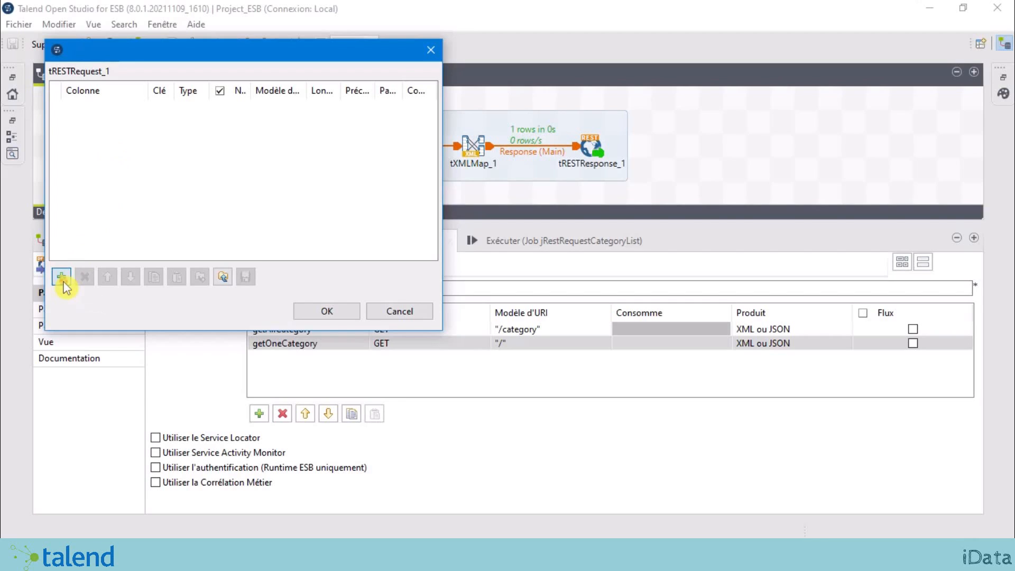
pyautogui.click(109, 107)
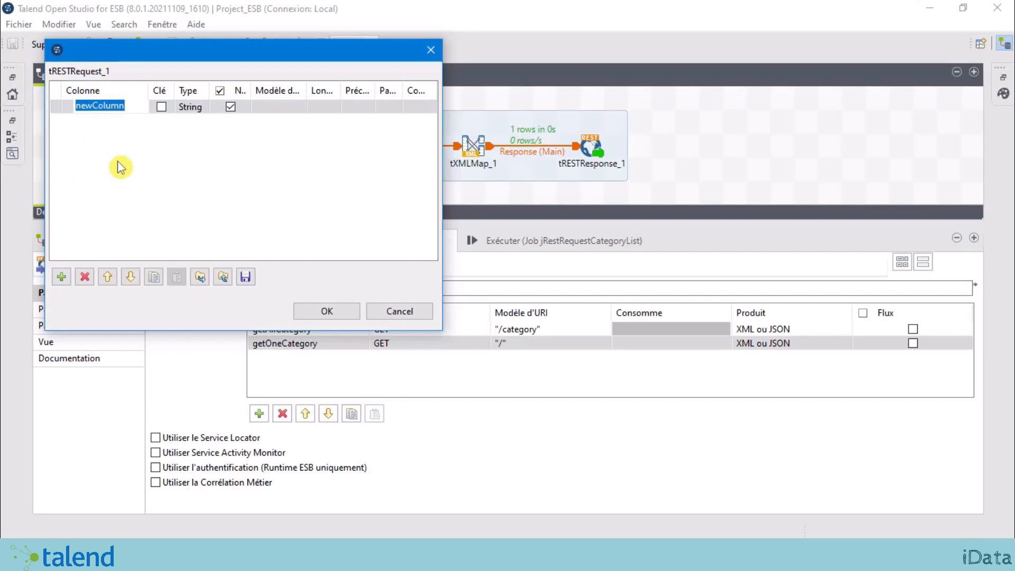
pyautogui.write('code')
pyautogui.press('Return')
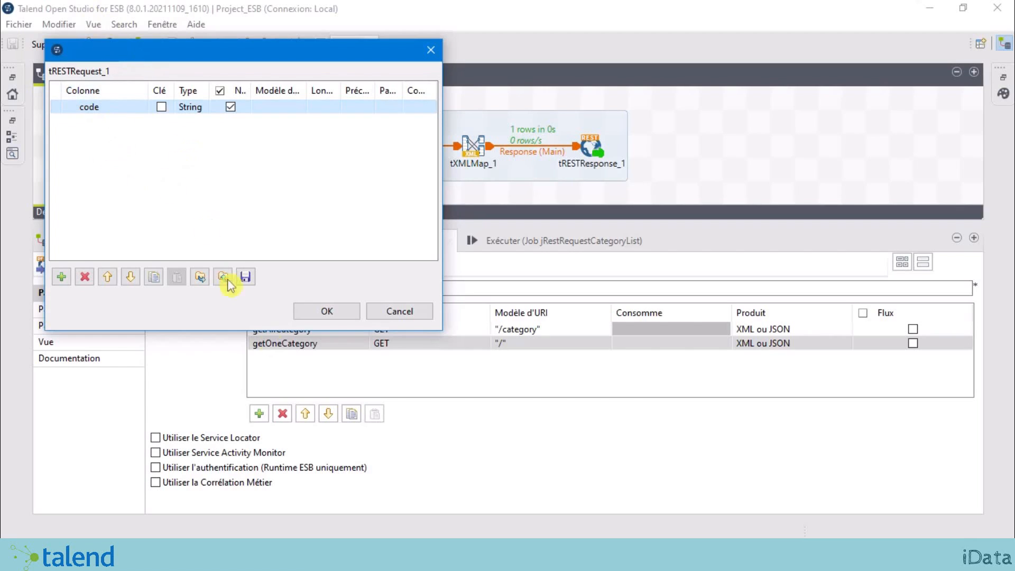
pyautogui.click(327, 311)
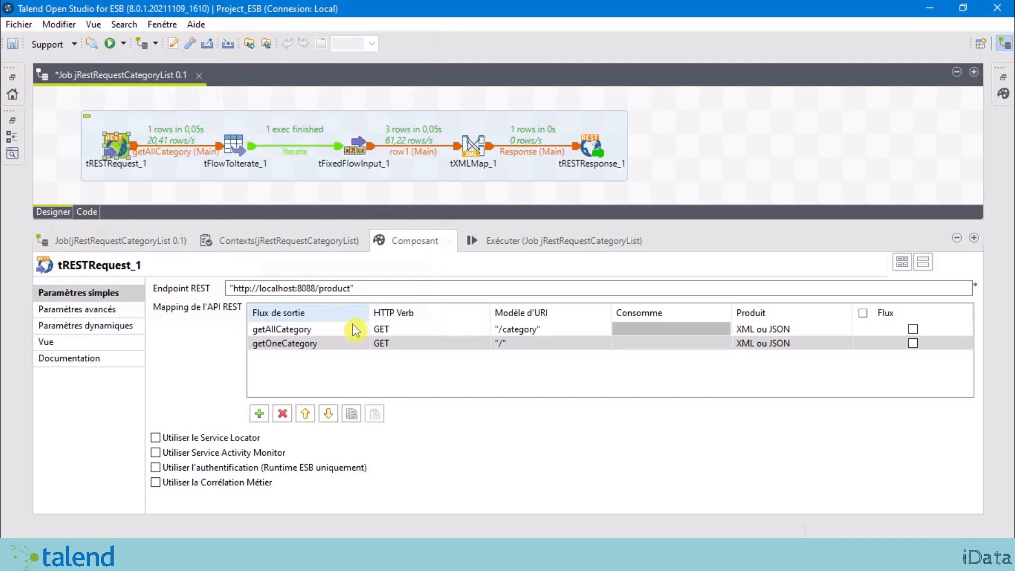
# Set the getOneCategory mapping's URI template to "/category/{code}".
pyautogui.click(370, 343)
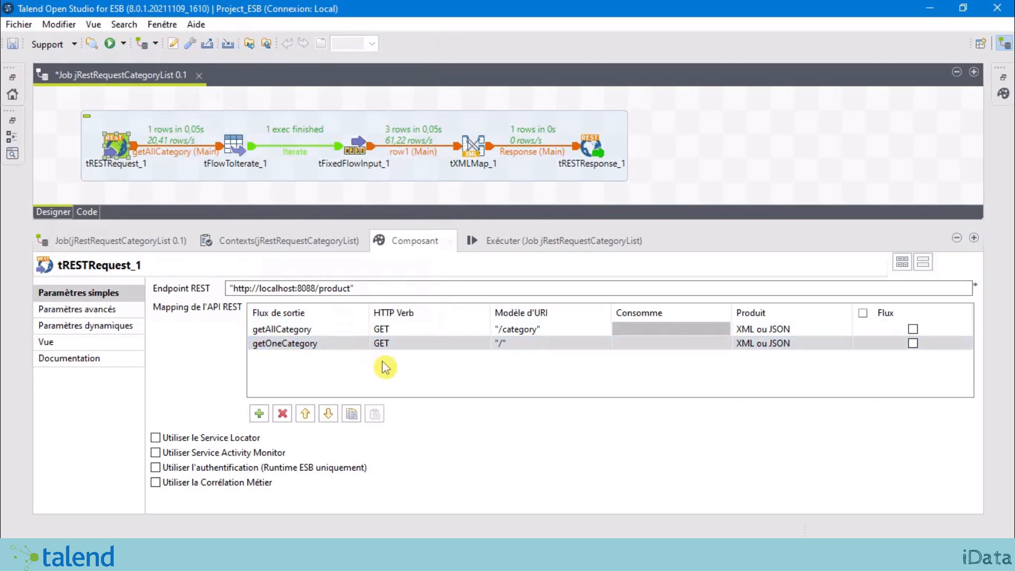
pyautogui.click(408, 349)
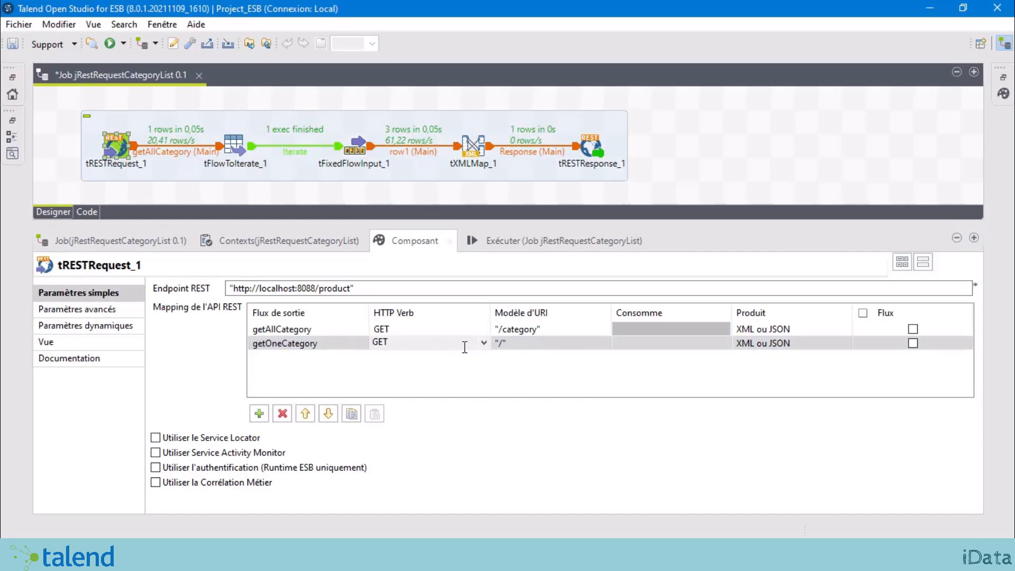
pyautogui.click(503, 347)
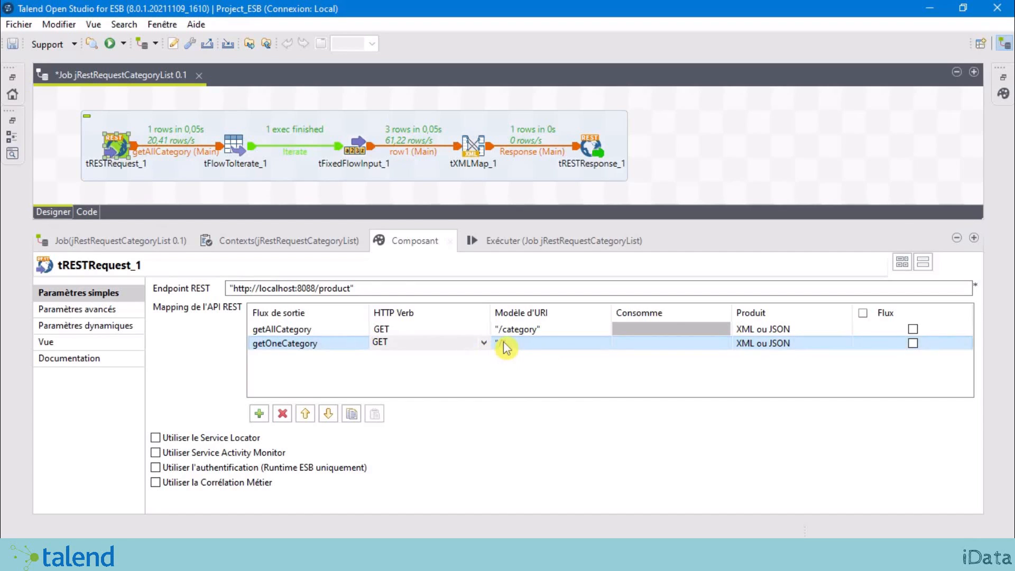
pyautogui.click(505, 346)
pyautogui.click(502, 343)
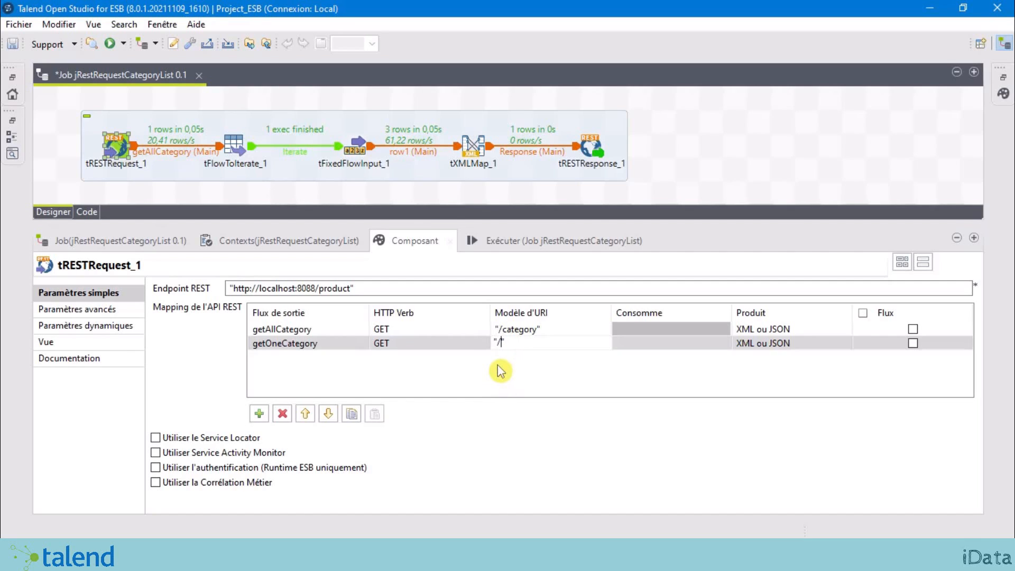
pyautogui.write('ca')
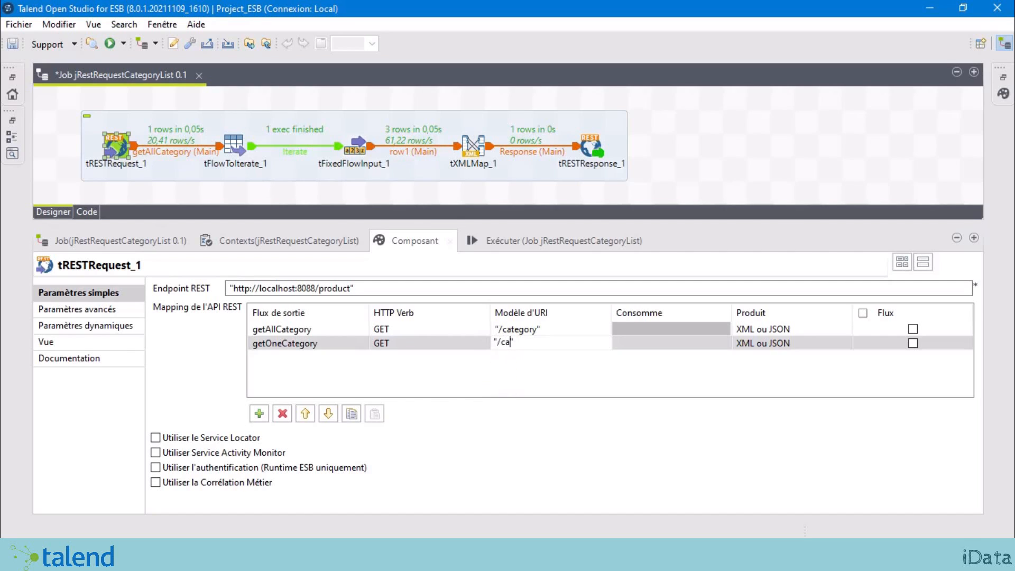
pyautogui.write('tegory/')
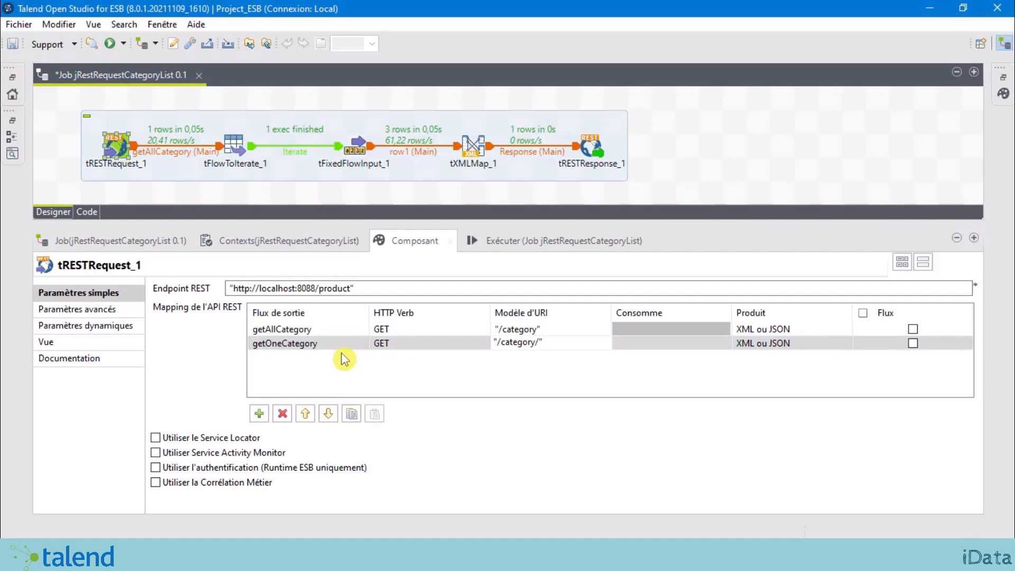
pyautogui.write('{code}')
pyautogui.press('Return')
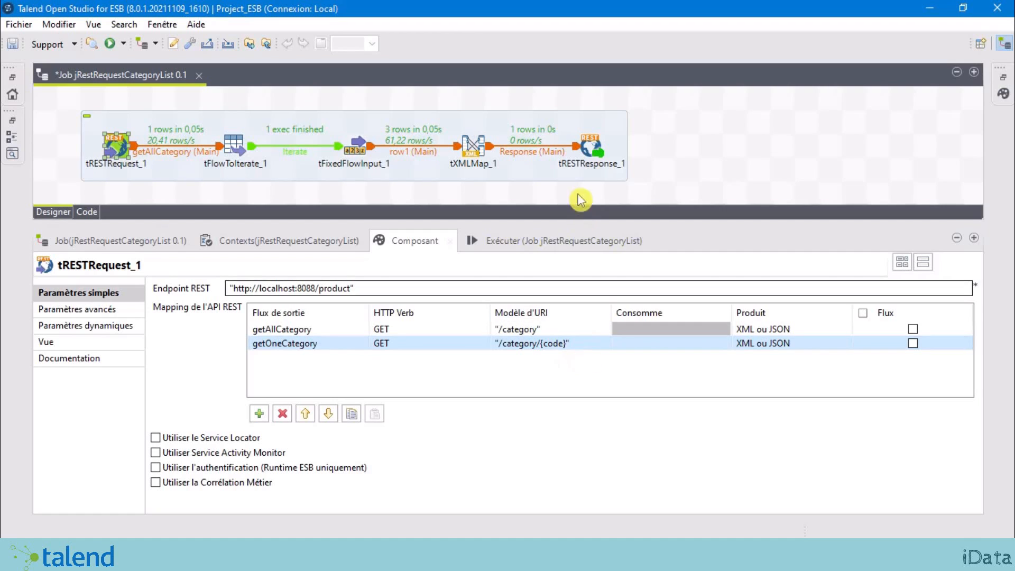
# Duplicate tFlowToIterate_1 and tFixedFlowInput_1 together and place the copies beneath the originals in the Job design.
pyautogui.click(265, 248)
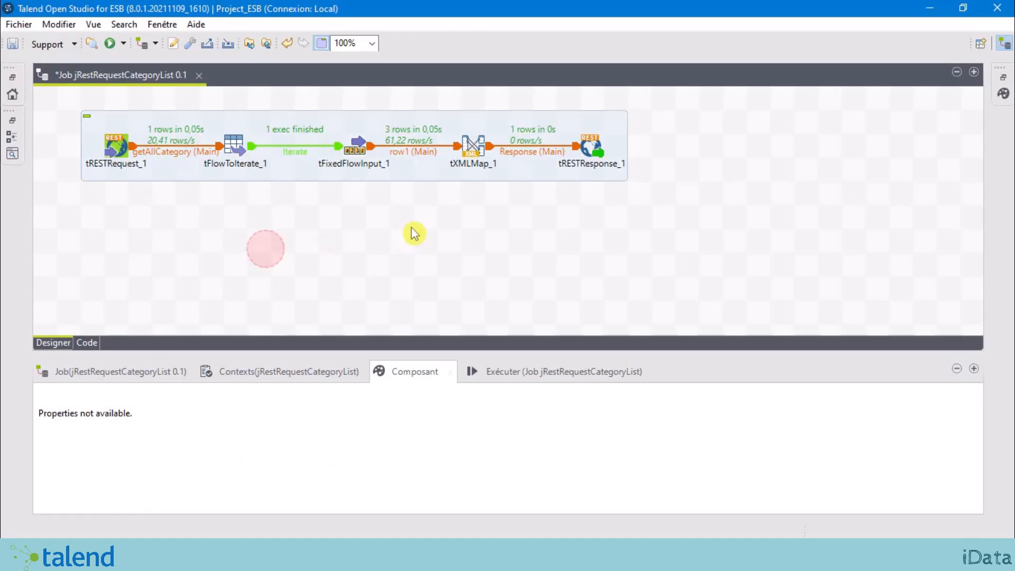
pyautogui.click(411, 228)
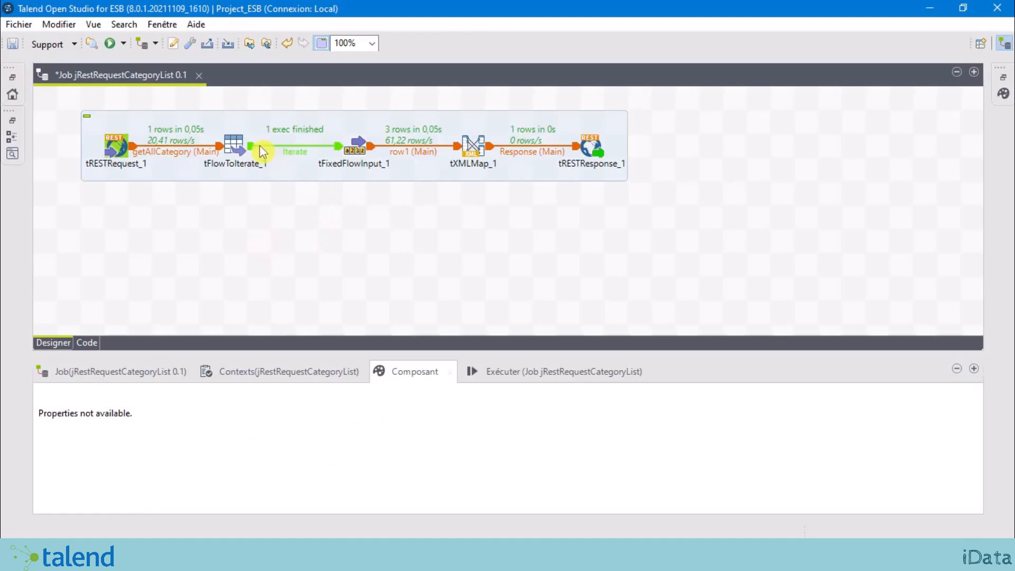
pyautogui.click(239, 148)
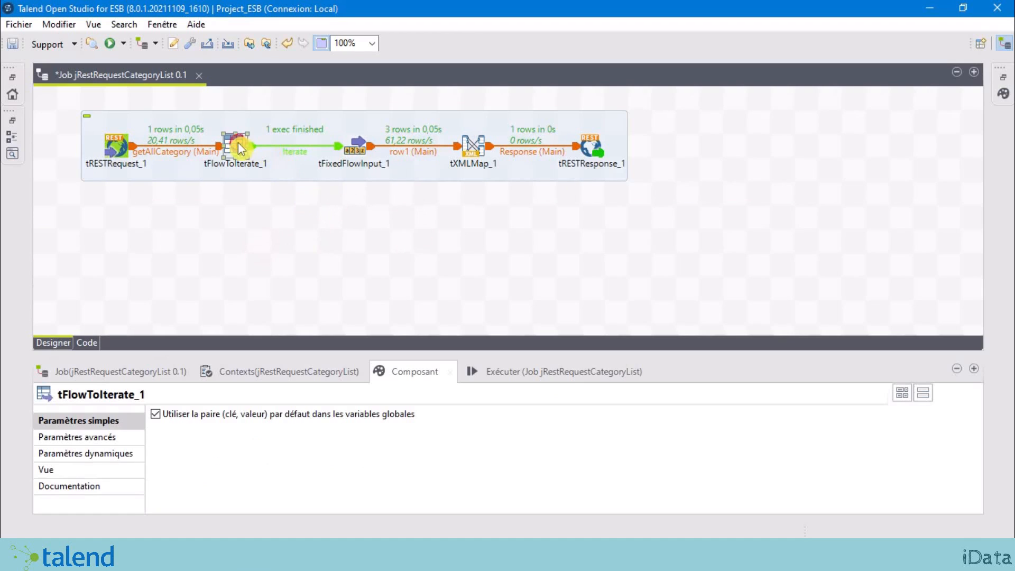
pyautogui.click(360, 149)
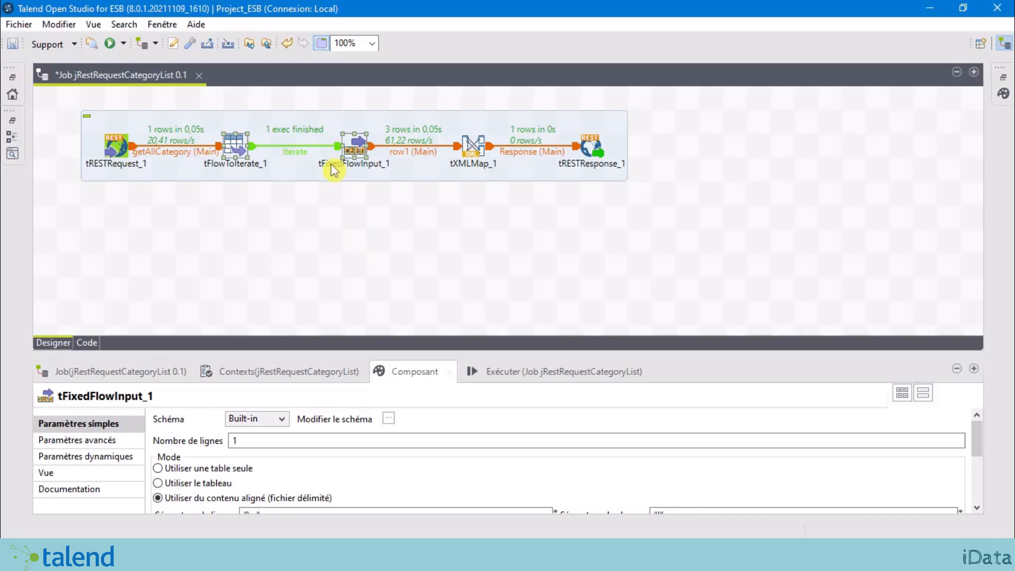
pyautogui.rightClick(361, 150)
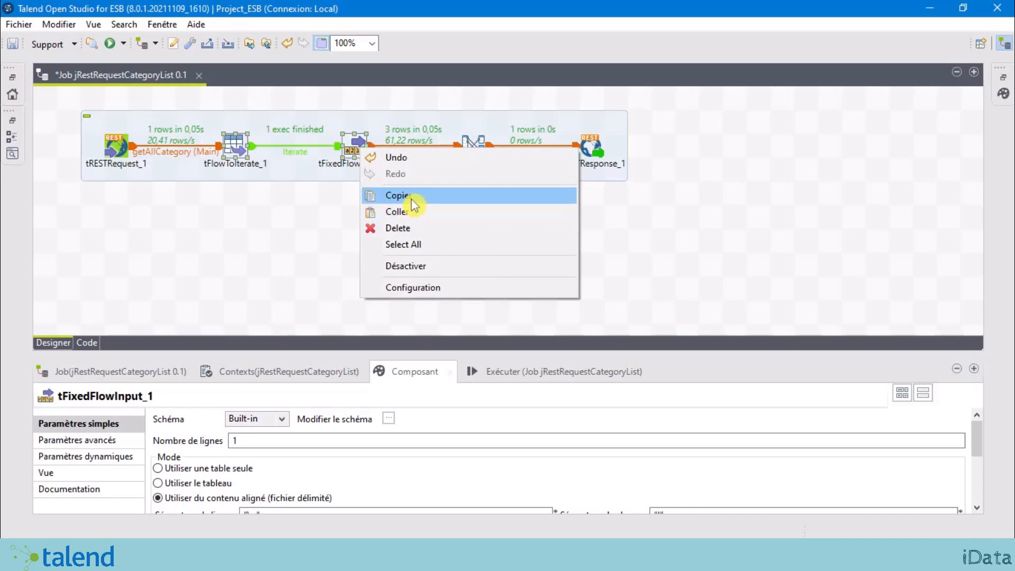
pyautogui.click(389, 196)
pyautogui.rightClick(362, 226)
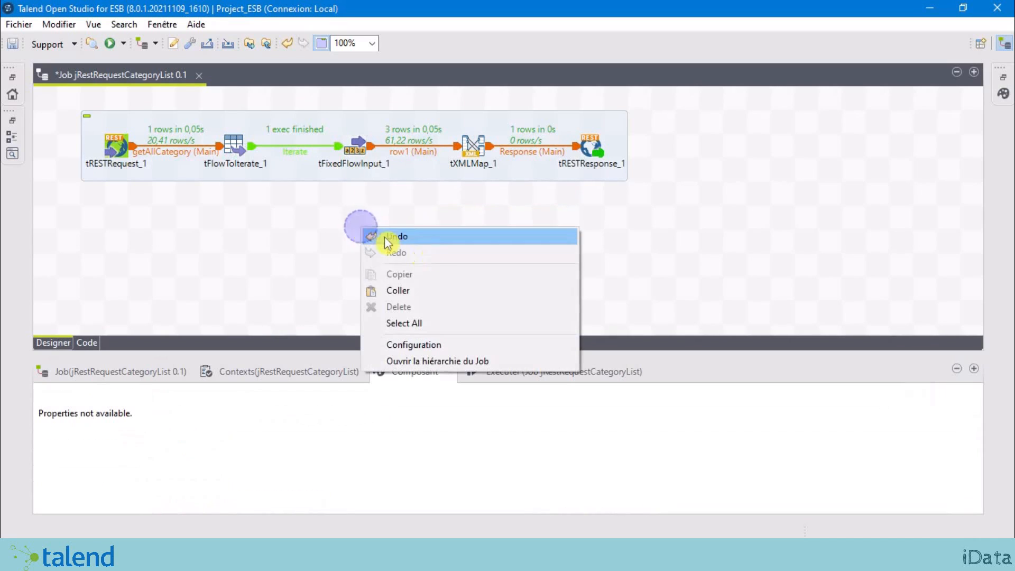
pyautogui.click(446, 292)
pyautogui.moveTo(358, 209); pyautogui.dragTo(236, 243)
pyautogui.click(140, 235)
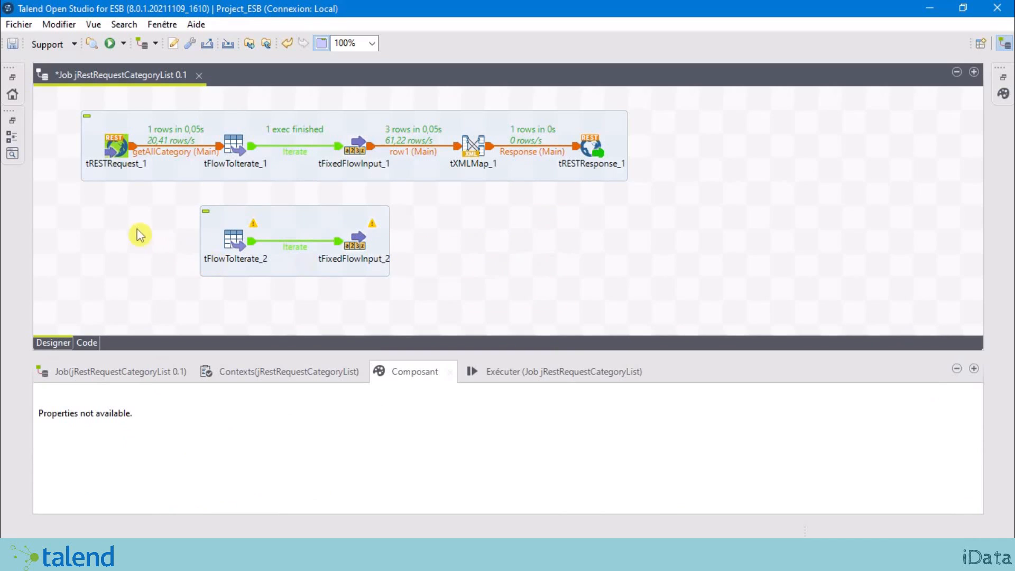
pyautogui.click(113, 151)
pyautogui.rightClick(113, 150)
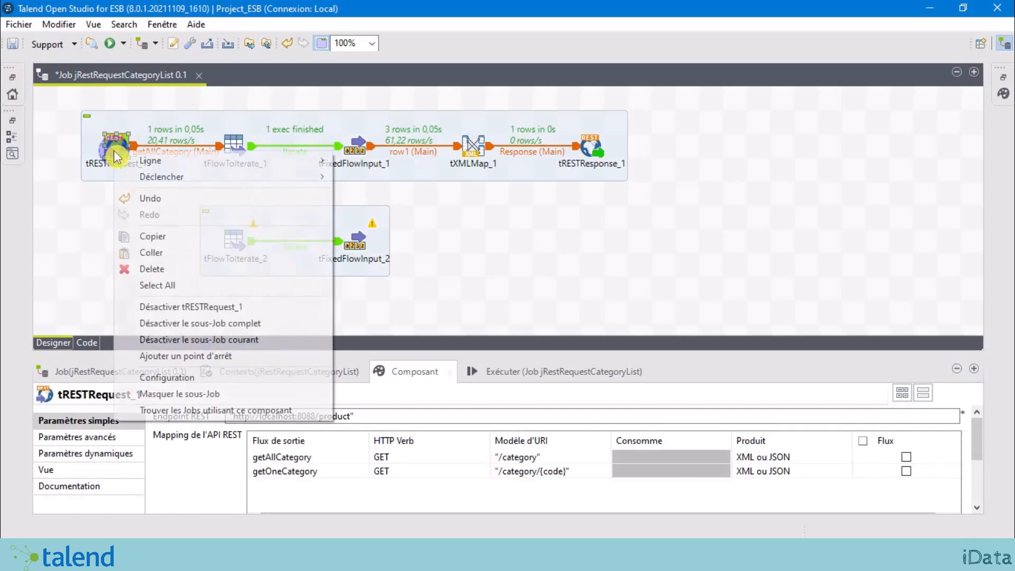
pyautogui.click(528, 281)
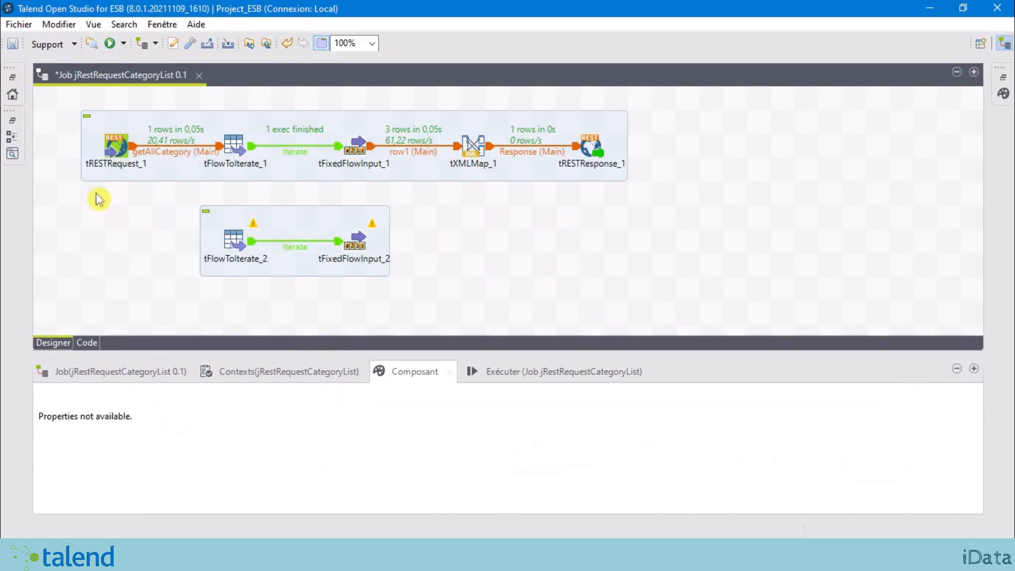
pyautogui.click(240, 247)
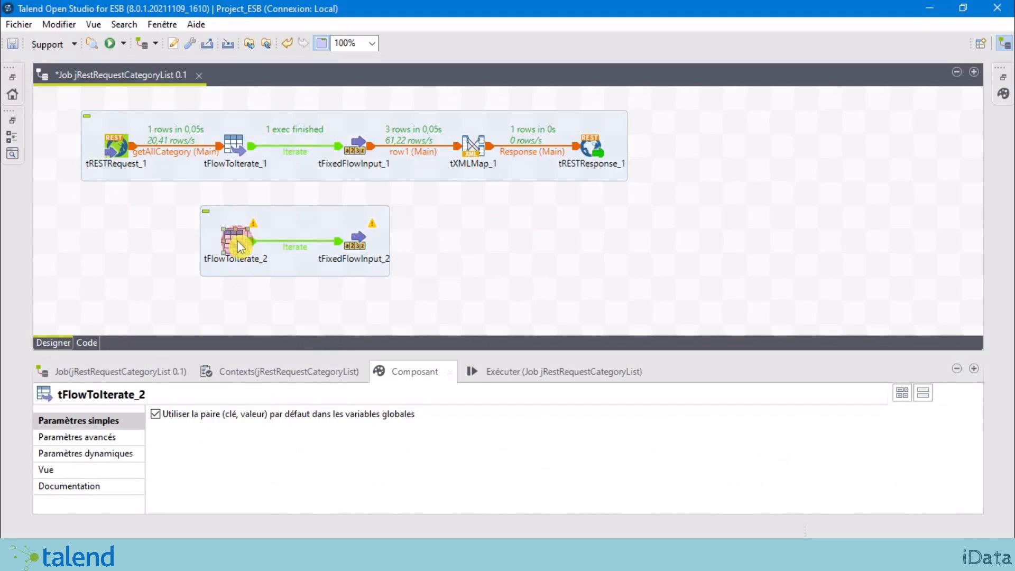
# Connect tRESTRequest_1's getOneCategory row to tFlowToIterate_2 and move the duplicated pair slightly closer to the first flow.
pyautogui.click(121, 149)
pyautogui.rightClick(121, 150)
pyautogui.moveTo(203, 162)
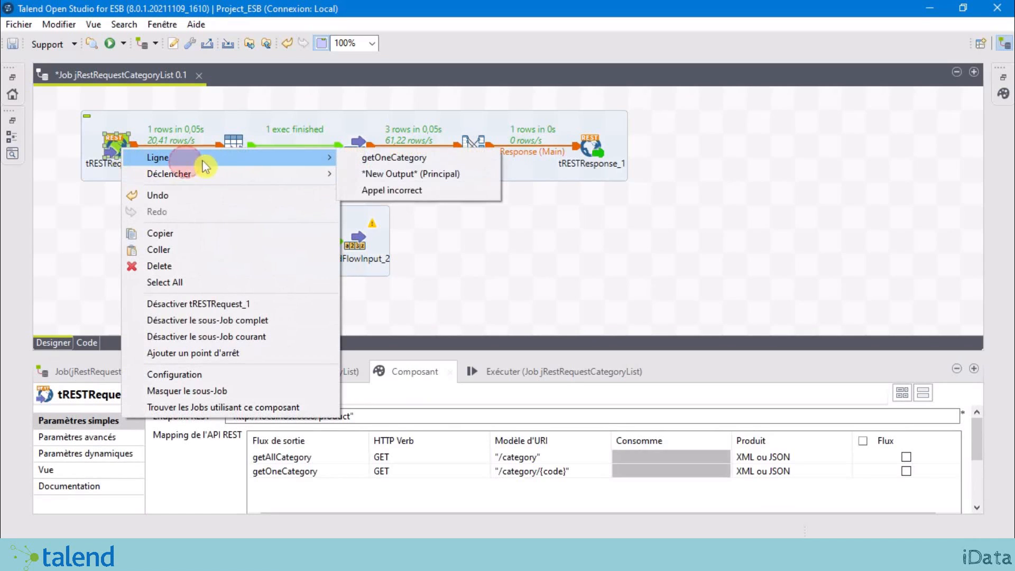
pyautogui.click(448, 159)
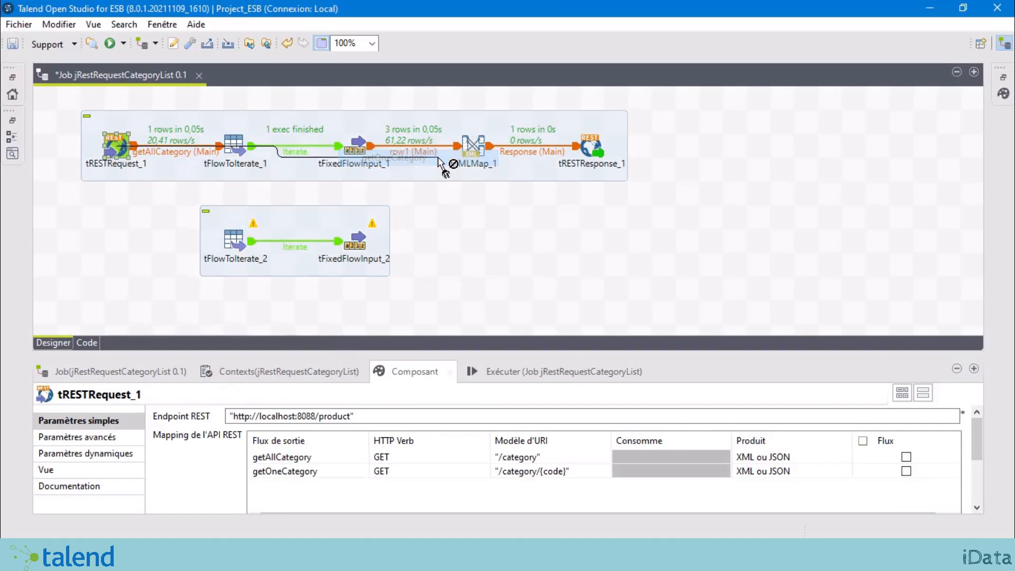
pyautogui.click(238, 251)
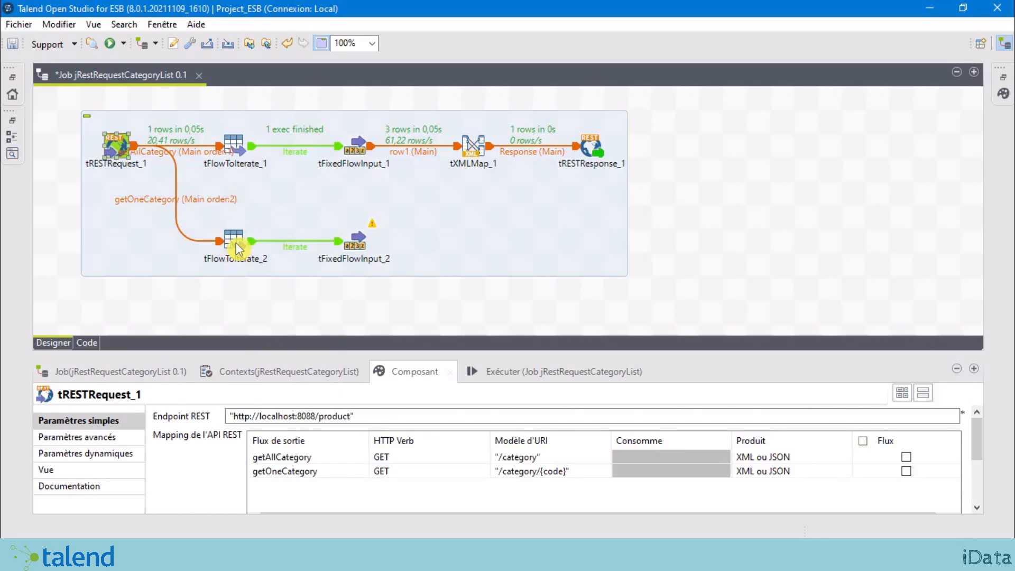
pyautogui.moveTo(404, 290); pyautogui.dragTo(185, 206)
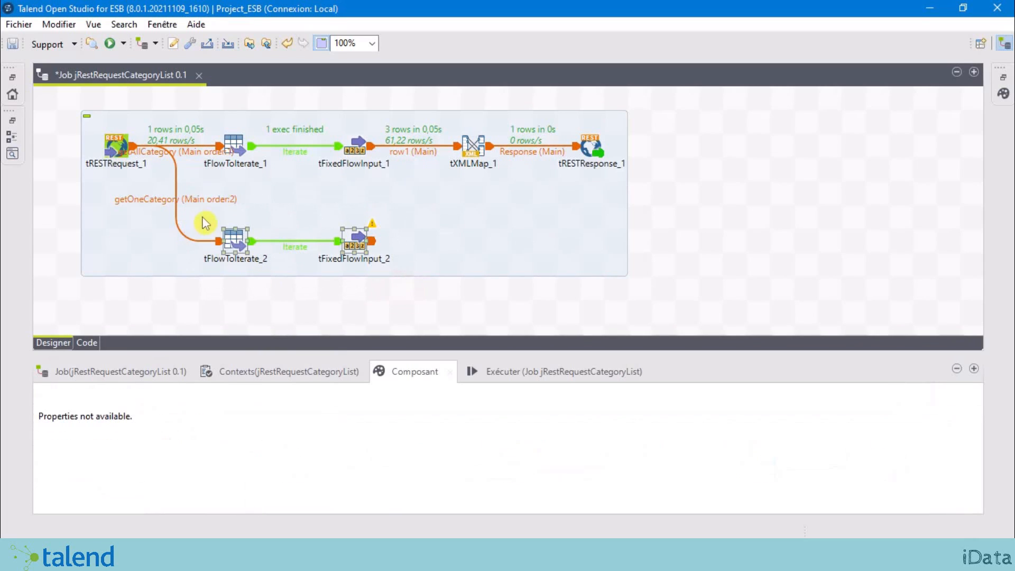
pyautogui.moveTo(227, 243); pyautogui.dragTo(228, 221)
# Add a tFilterRow component and place it in line after tFixedFlowInput_2.
pyautogui.click(393, 305)
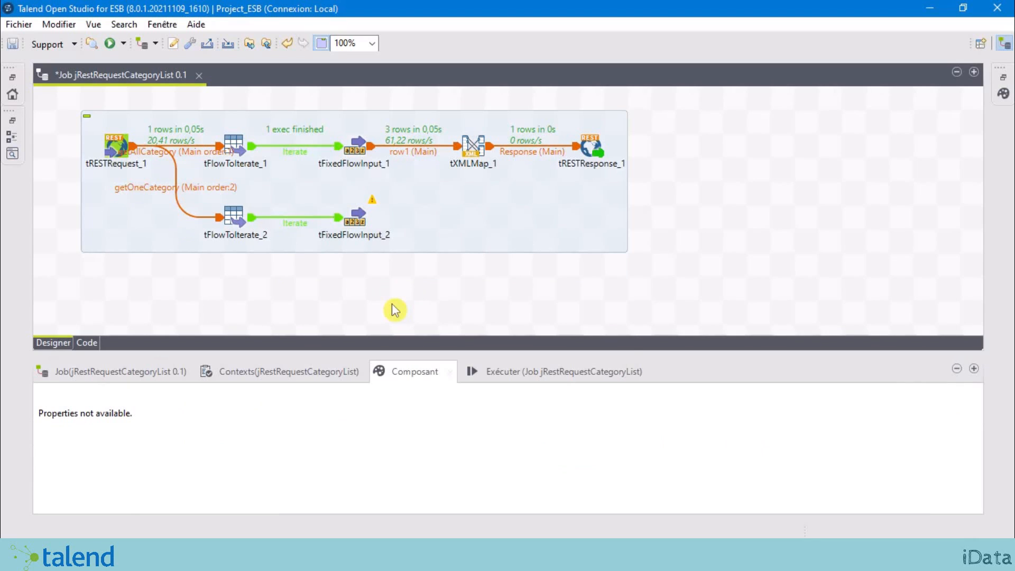
pyautogui.write('tfil')
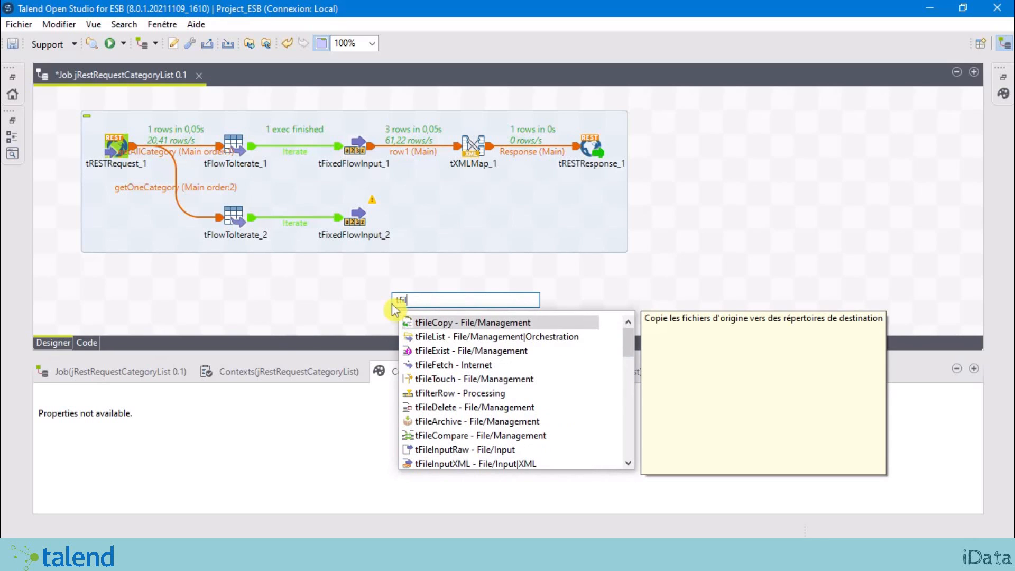
pyautogui.write('ter')
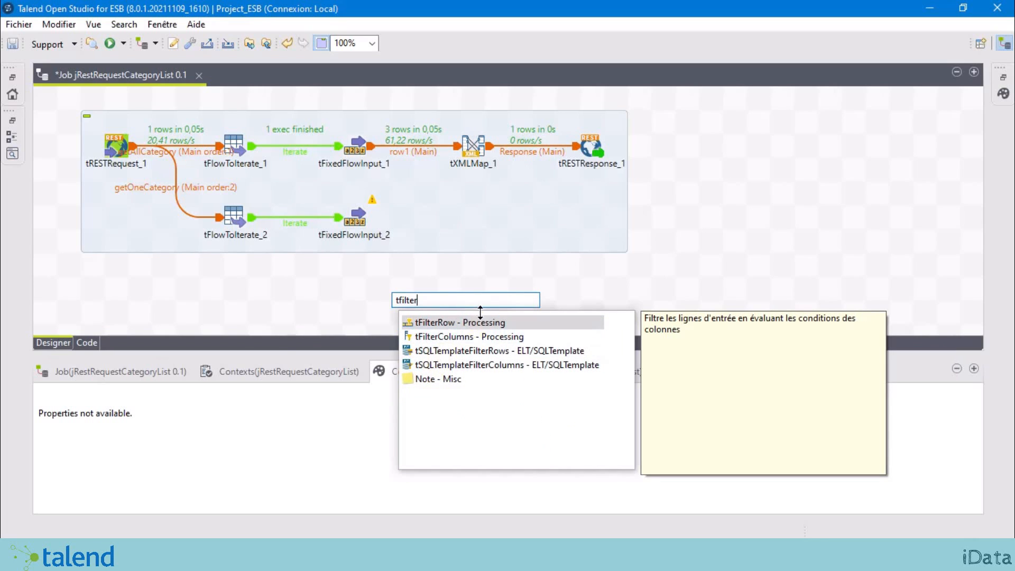
pyautogui.click(481, 323)
pyautogui.doubleClick(481, 323)
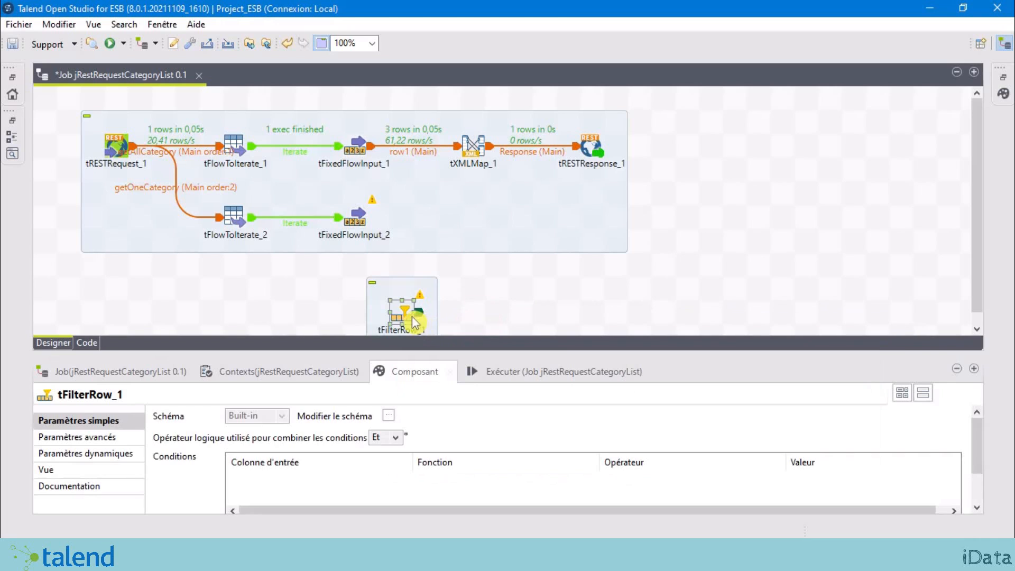
pyautogui.moveTo(413, 316); pyautogui.dragTo(458, 228)
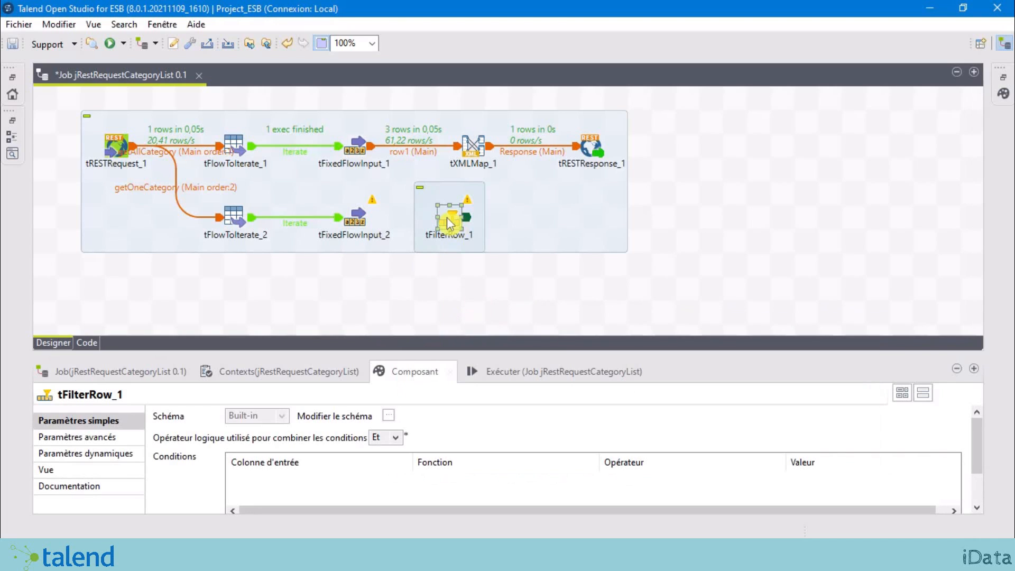
pyautogui.click(331, 305)
# Connect tFixedFlowInput_2 to tFilterRow_1 with a Principal (Main) row.
pyautogui.click(355, 218)
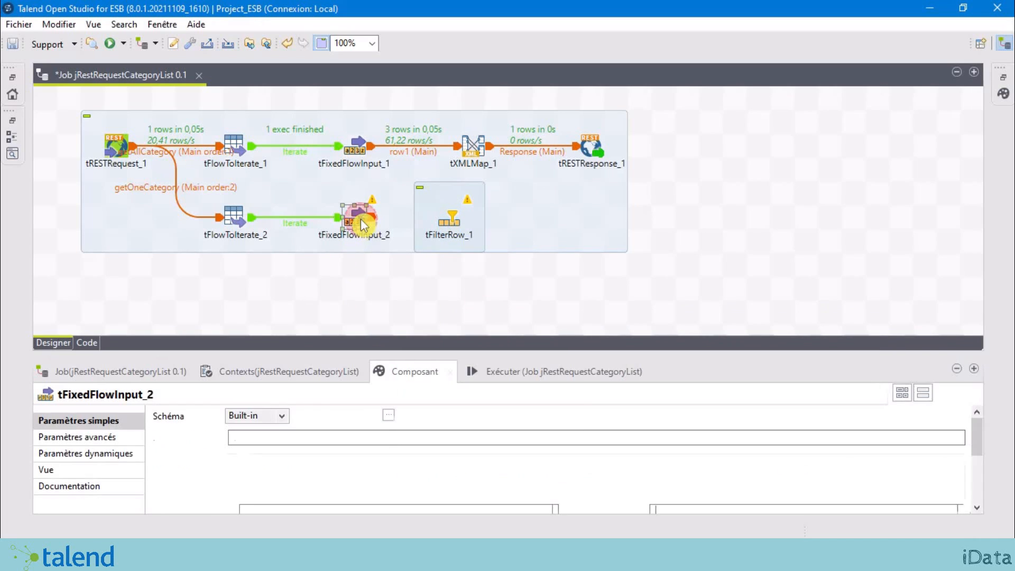
pyautogui.rightClick(357, 219)
pyautogui.moveTo(492, 231)
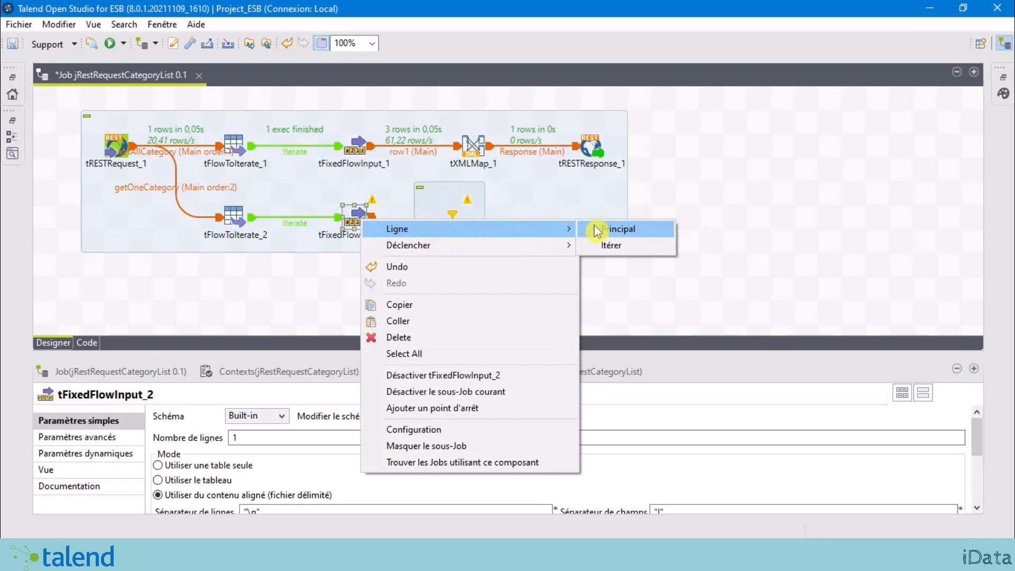
pyautogui.click(618, 229)
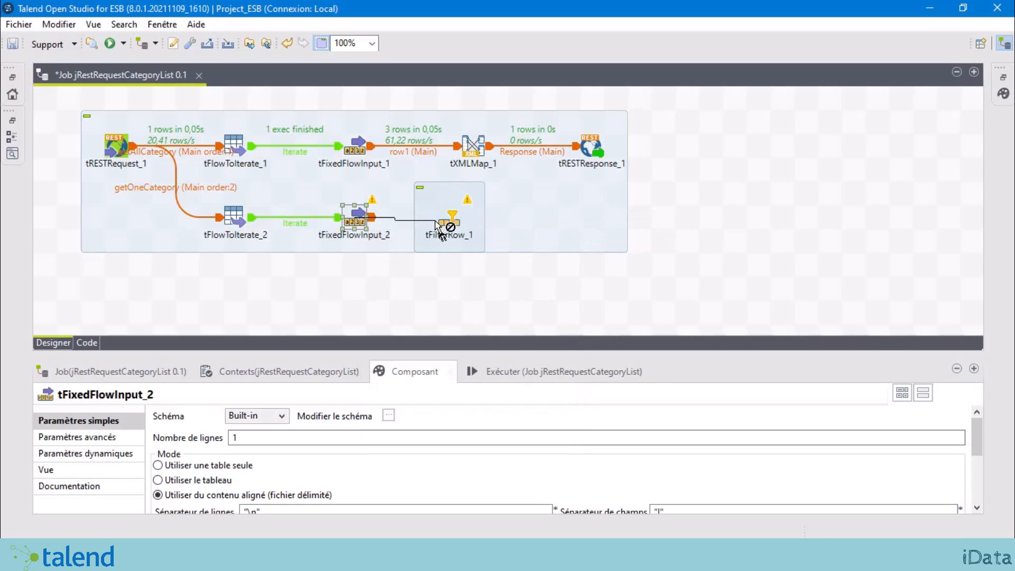
pyautogui.click(452, 227)
# Review the basic settings of tFilterRow_1 and tFlowToIterate_2.
pyautogui.click(452, 224)
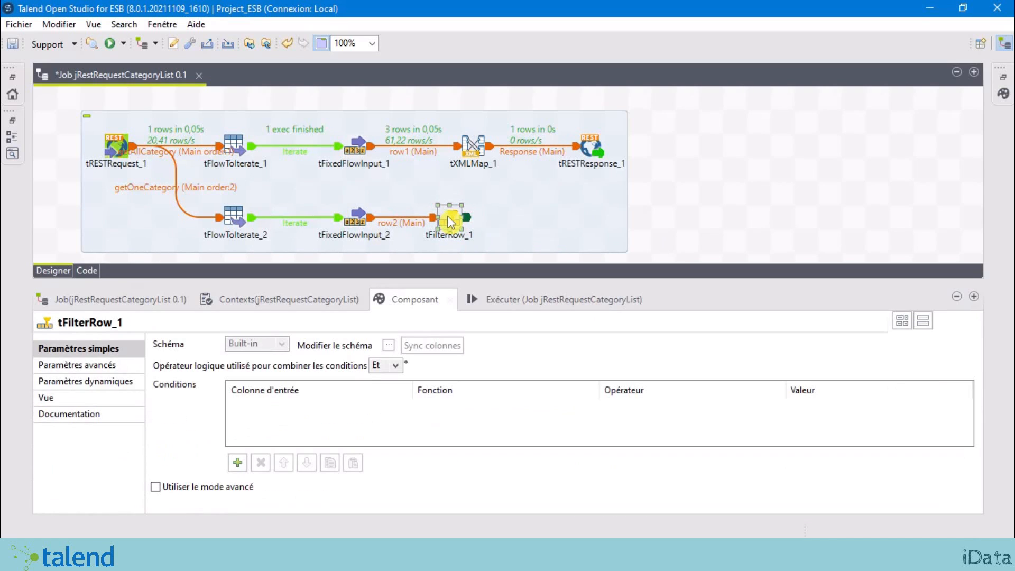
pyautogui.click(235, 219)
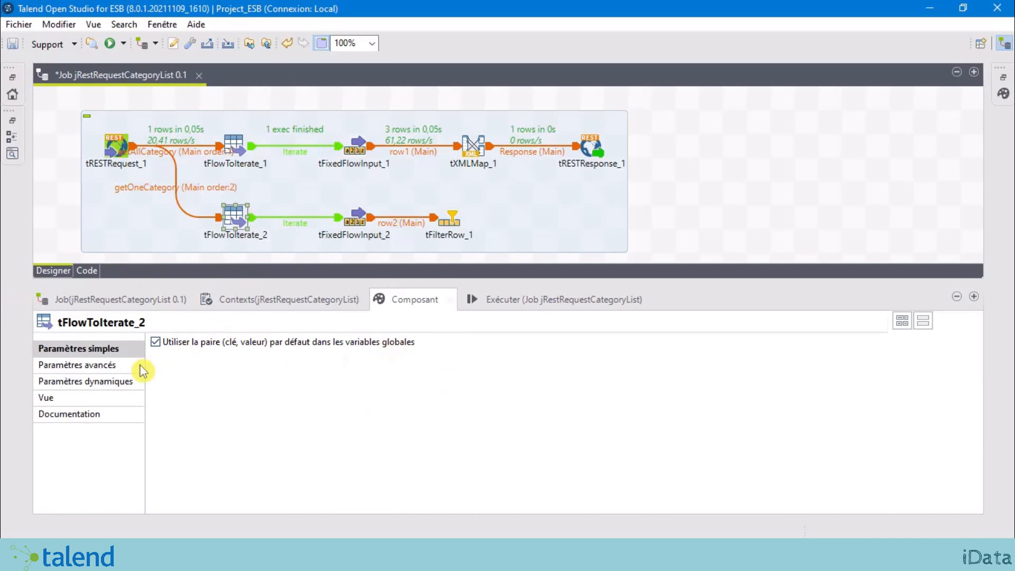
# Disable the default key-value pair in tFlowToIterate_2 and add a custom entry with key "code" and value code.
pyautogui.click(178, 341)
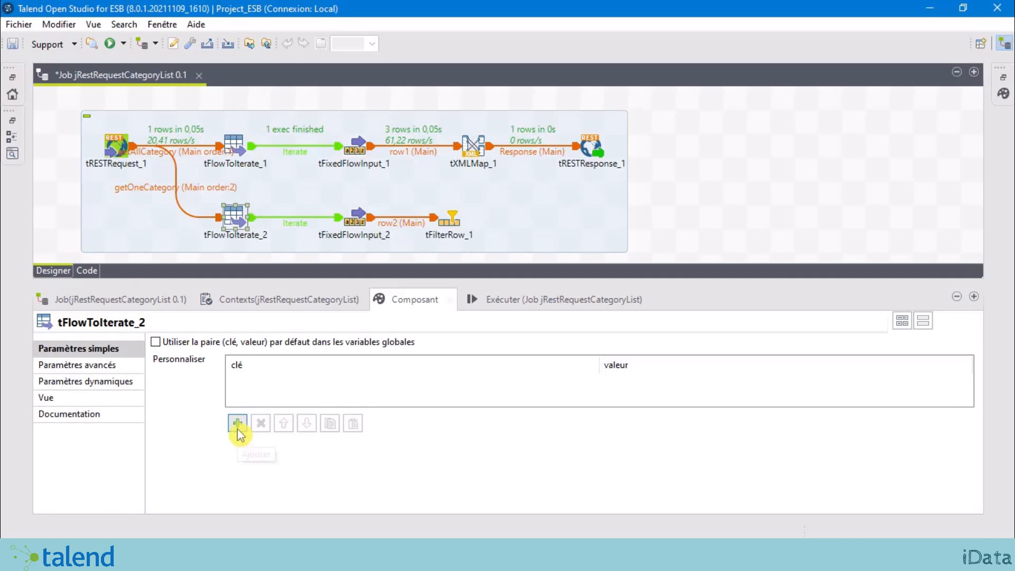
pyautogui.click(239, 423)
pyautogui.click(260, 381)
pyautogui.moveTo(266, 380); pyautogui.dragTo(234, 380)
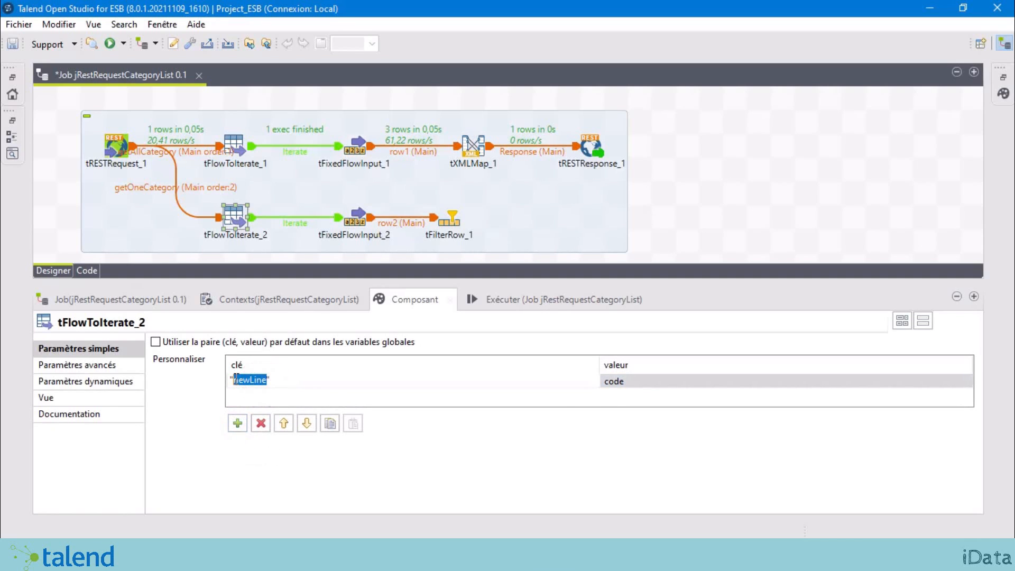
pyautogui.write('code')
pyautogui.click(743, 378)
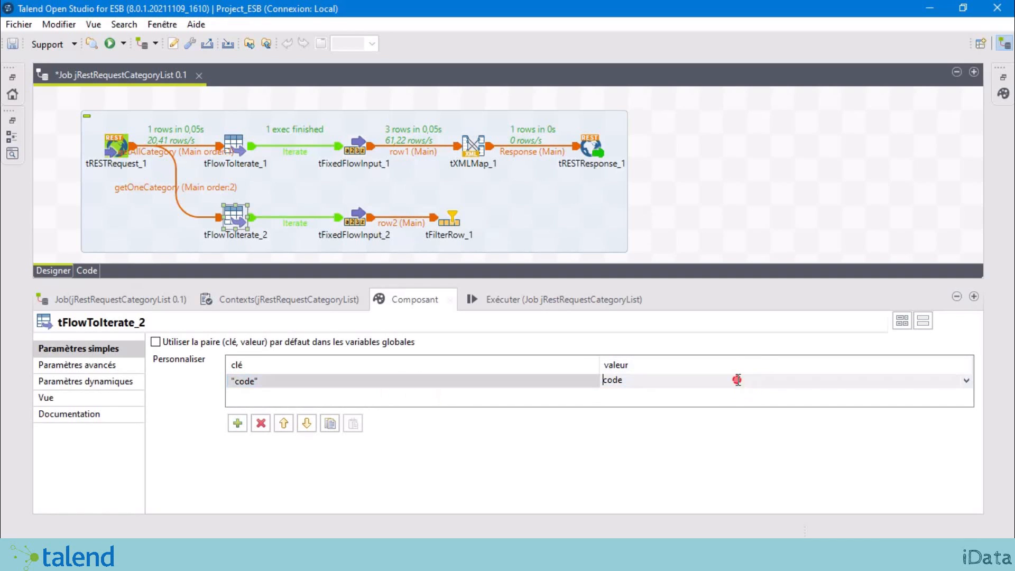
pyautogui.click(967, 380)
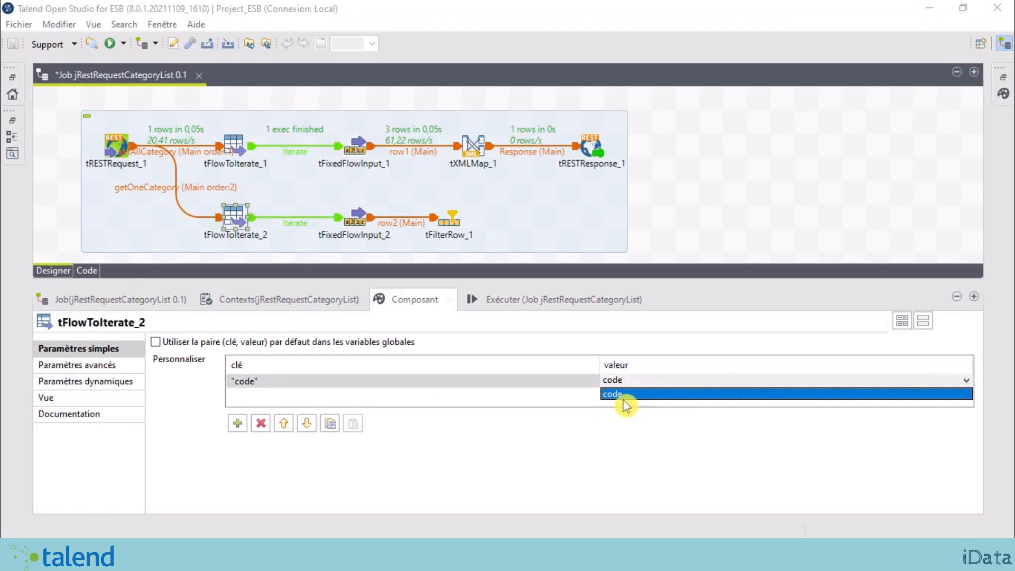
pyautogui.click(590, 405)
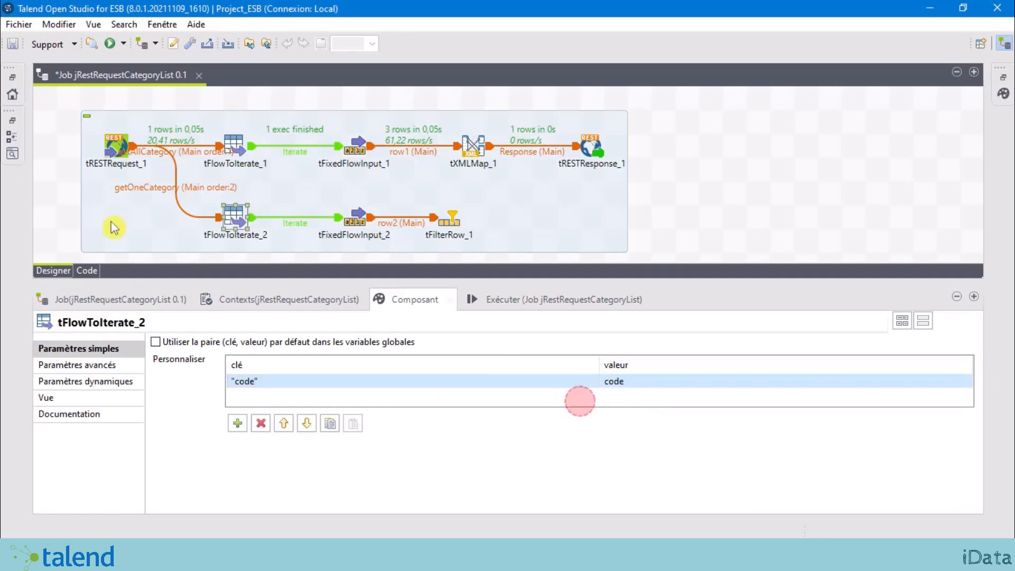
pyautogui.click(117, 145)
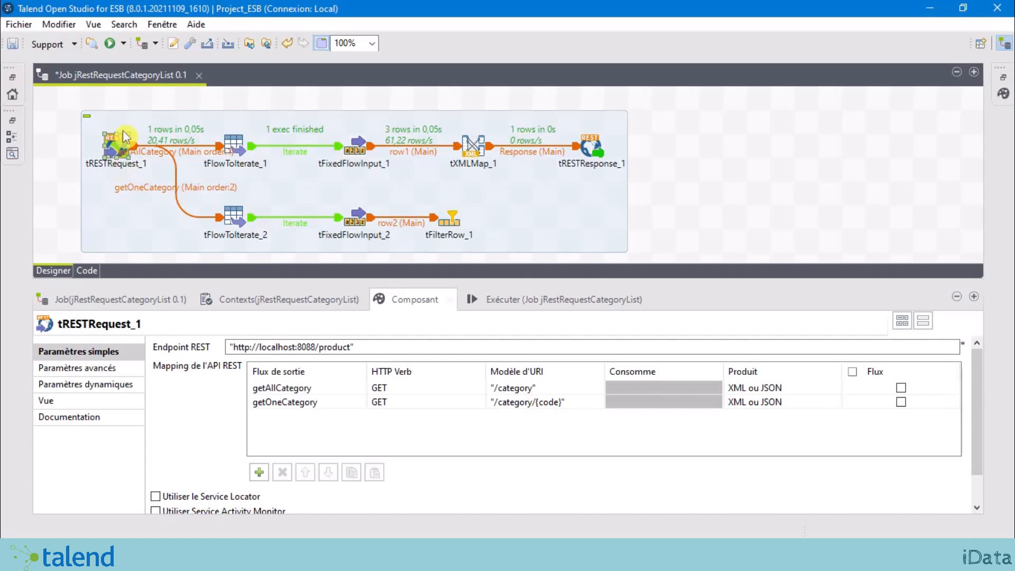
pyautogui.click(236, 222)
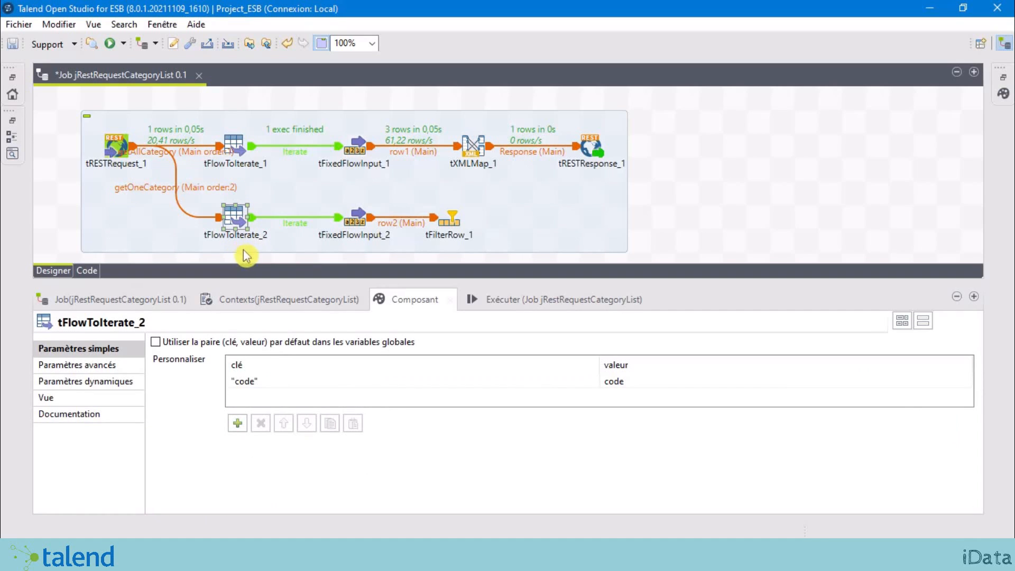
# Add a condition to tFilterRow_1 requiring column code to equal (Égal à) (String)globalMap.get("code").
pyautogui.click(449, 219)
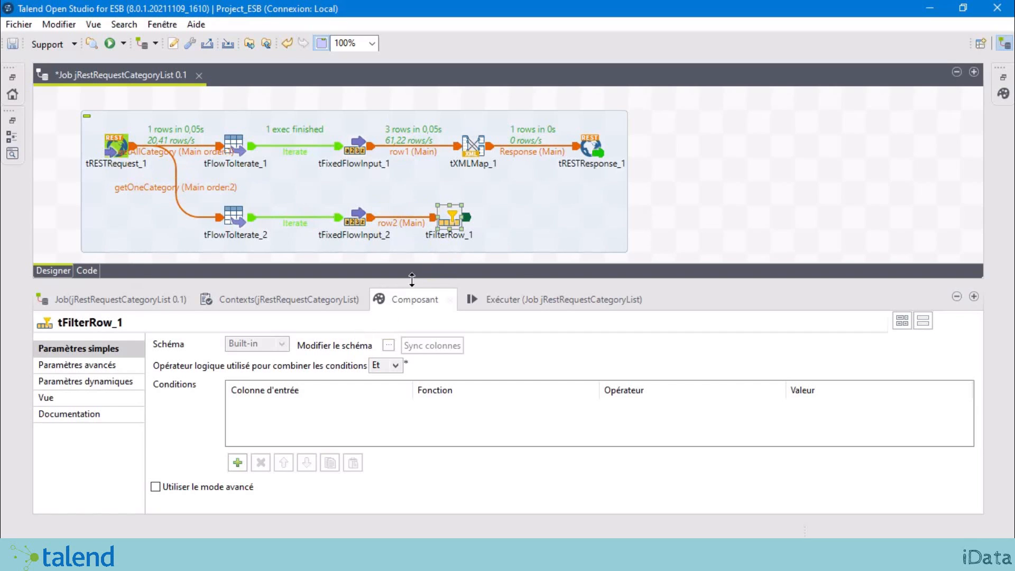
pyautogui.click(238, 464)
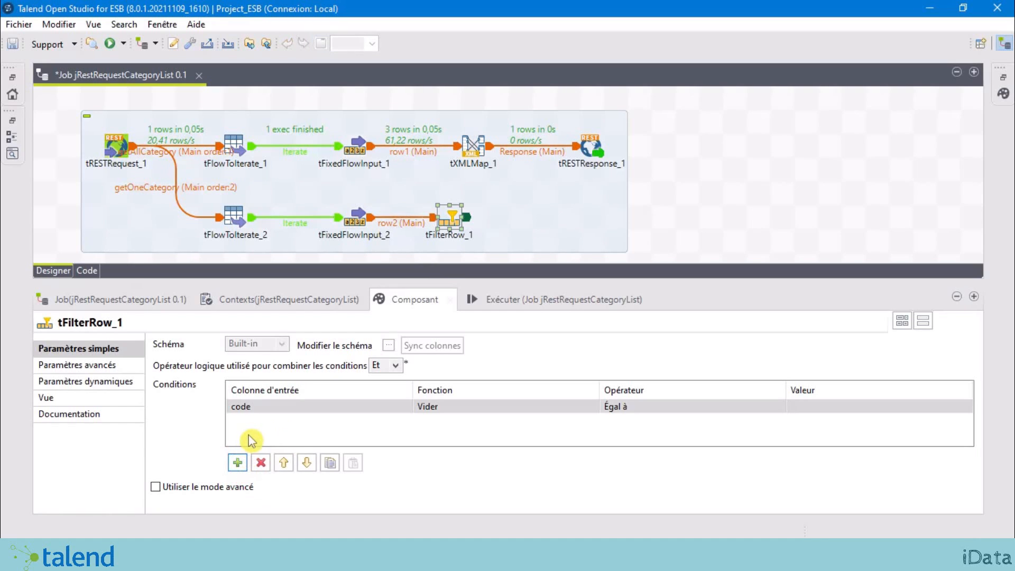
pyautogui.click(640, 407)
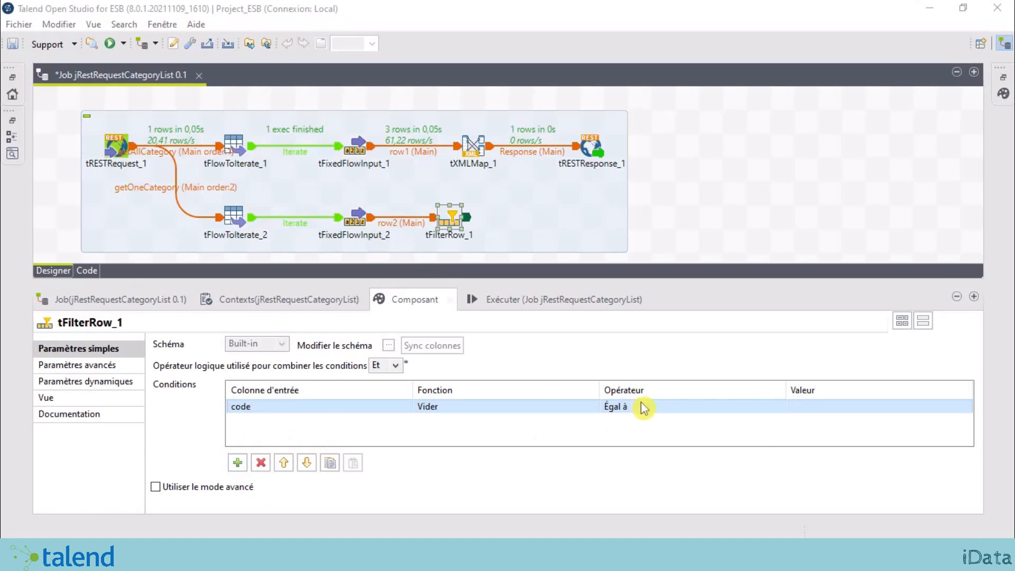
pyautogui.click(805, 410)
pyautogui.write('(String)globalMap.get("code")')
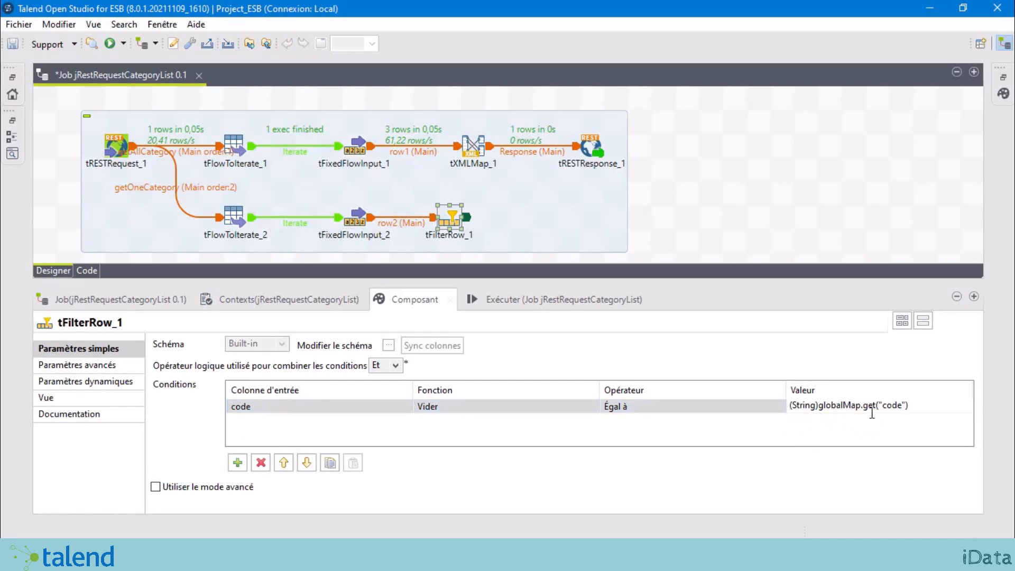
pyautogui.doubleClick(924, 404)
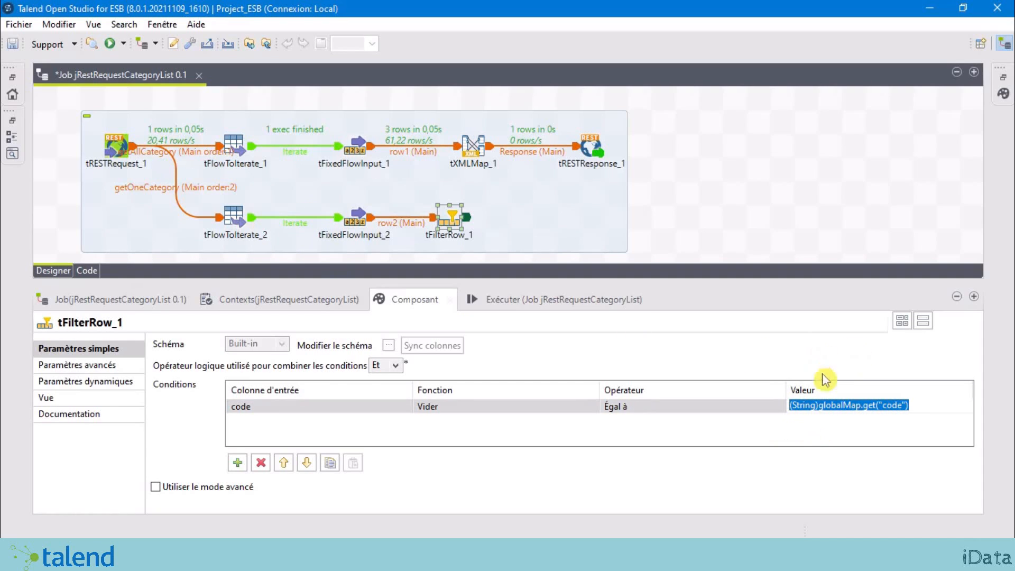
pyautogui.click(235, 221)
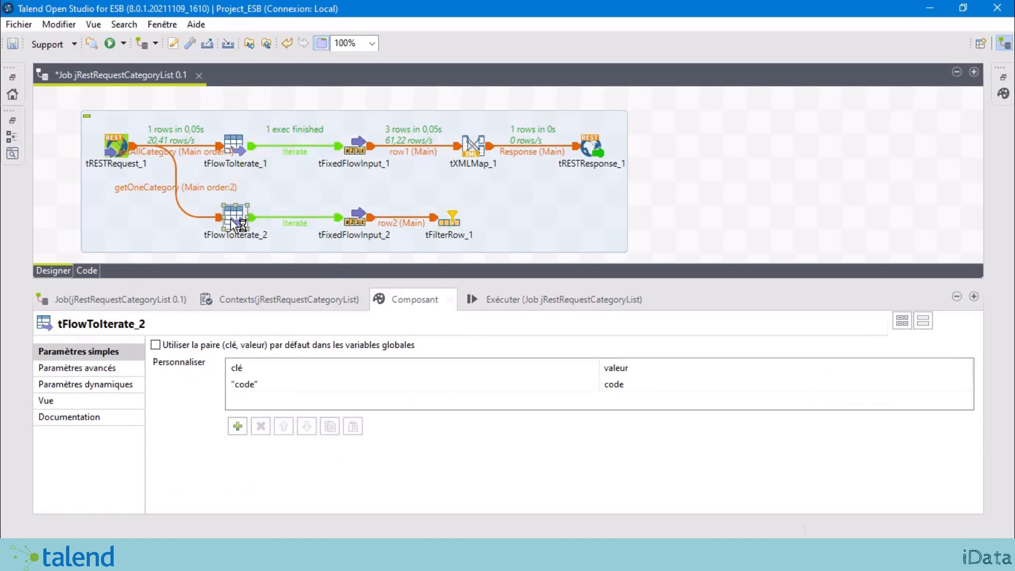
pyautogui.click(462, 225)
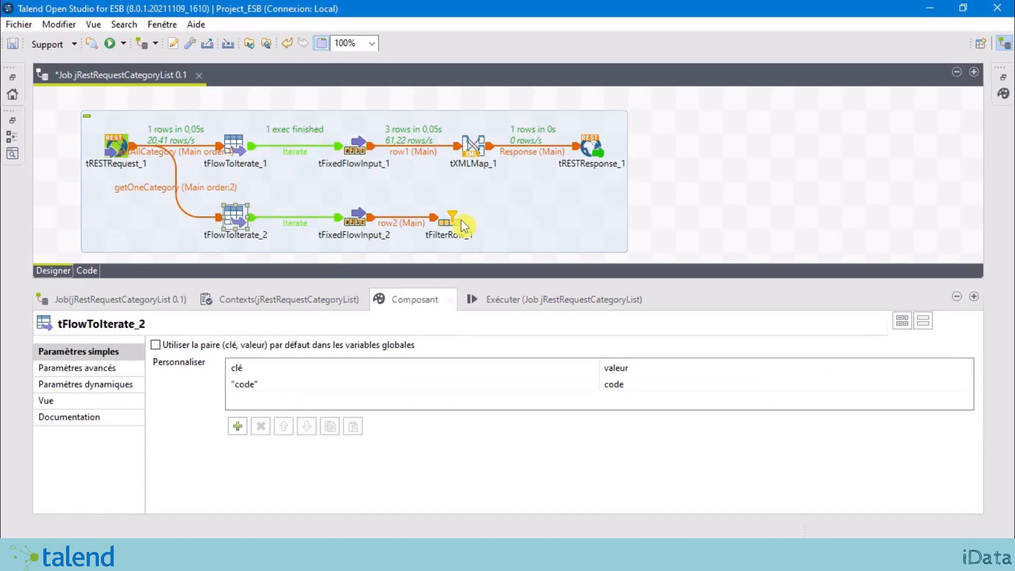
# Add a tXMLMap component and place it in line after tFilterRow_1.
pyautogui.click(756, 210)
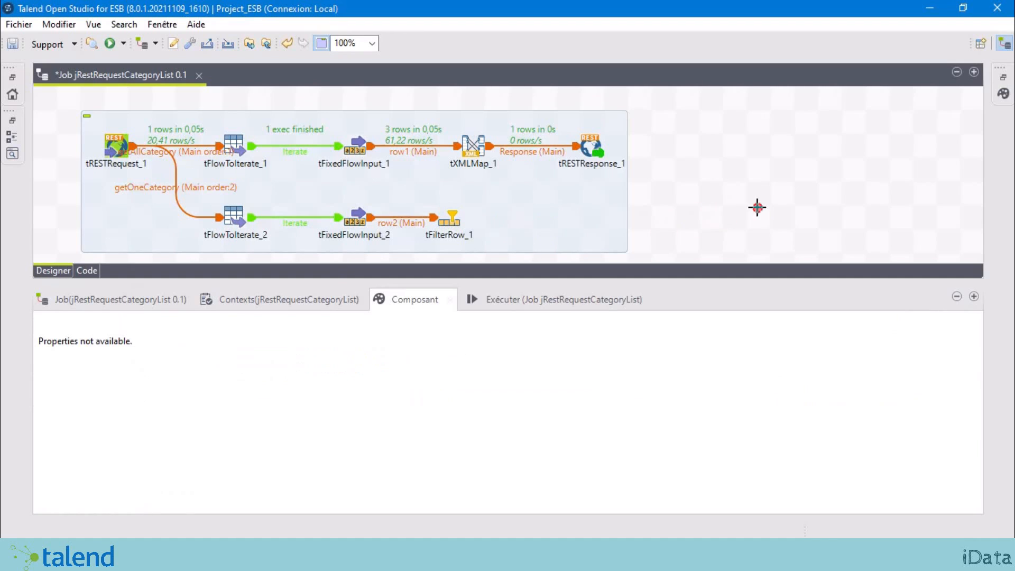
pyautogui.write('tx')
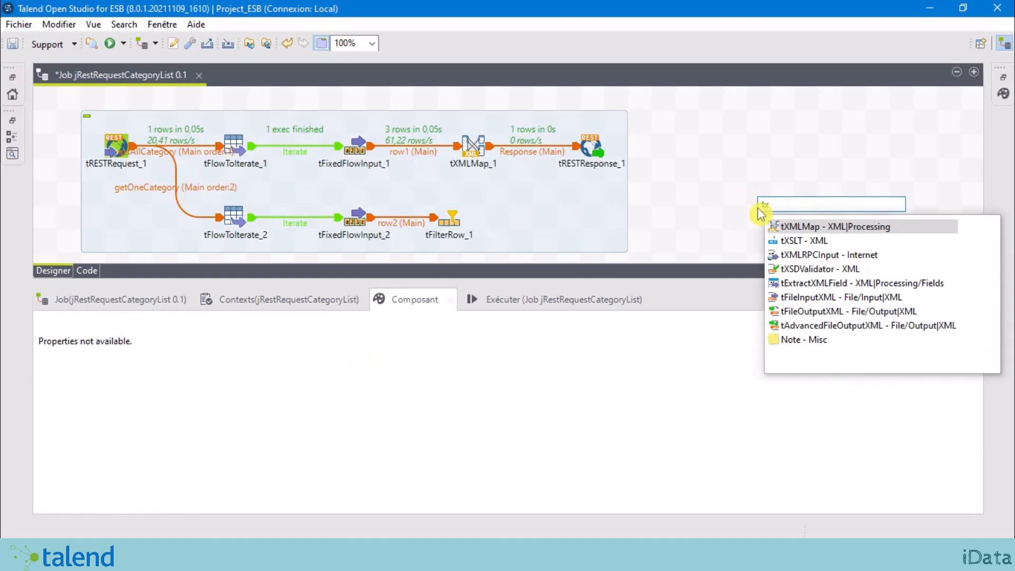
pyautogui.doubleClick(811, 227)
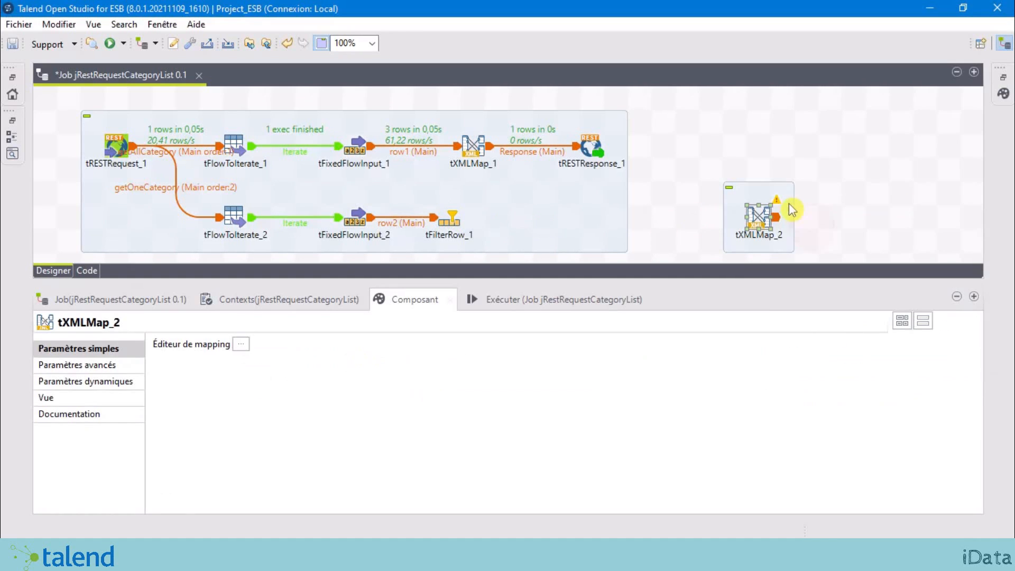
pyautogui.moveTo(761, 215); pyautogui.dragTo(524, 215)
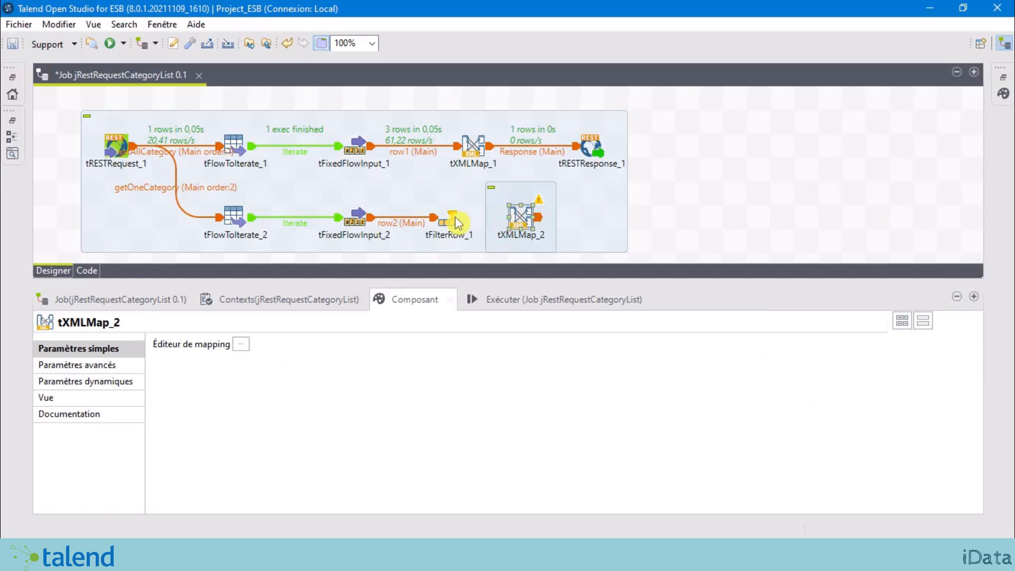
# Connect tFilterRow_1 to tXMLMap_2 with a Filter row and move tXMLMap_2 slightly farther from the filter.
pyautogui.click(455, 221)
pyautogui.rightClick(452, 219)
pyautogui.moveTo(479, 226)
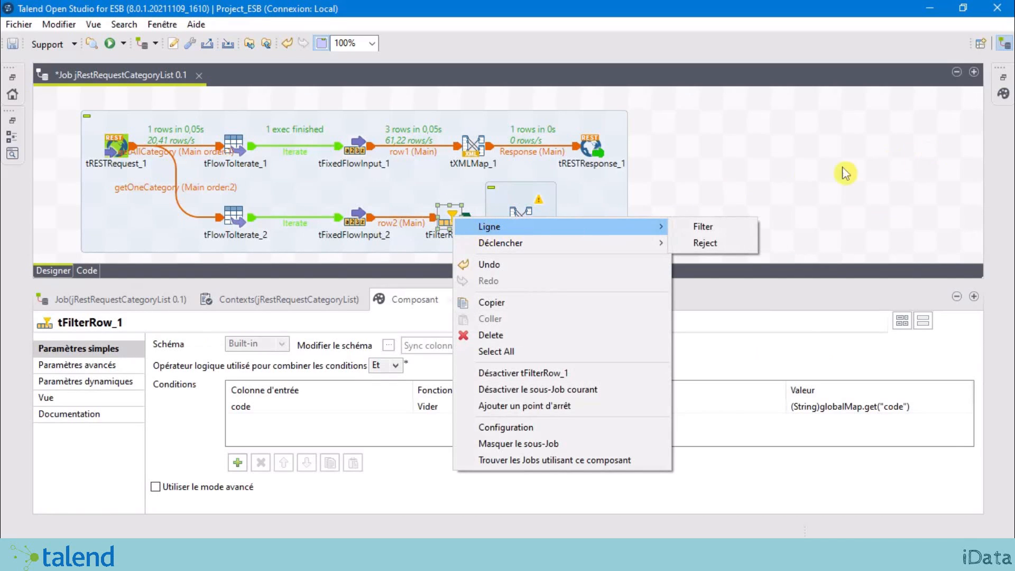
pyautogui.click(804, 170)
pyautogui.click(451, 221)
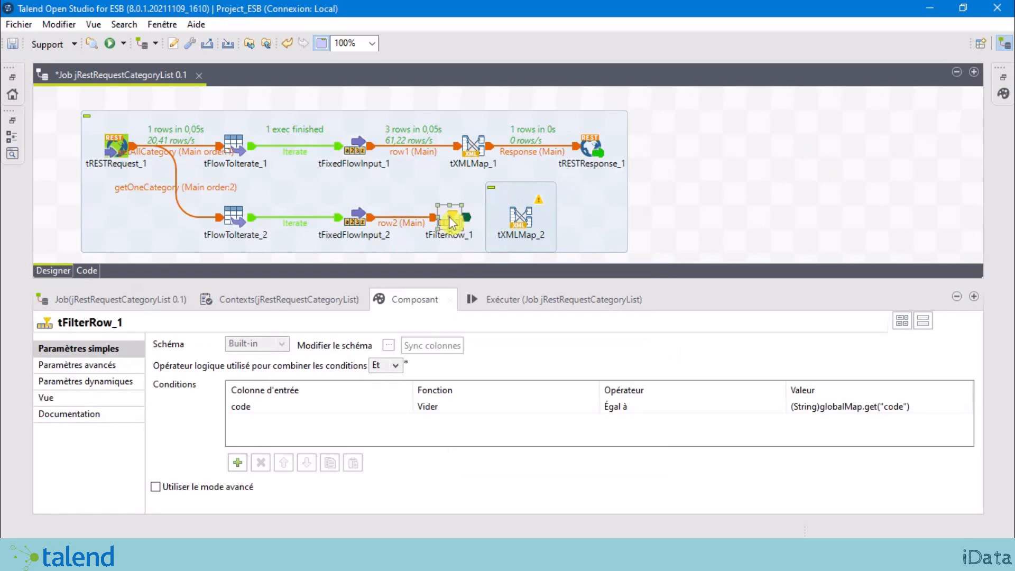
pyautogui.rightClick(451, 221)
pyautogui.moveTo(510, 224)
pyautogui.click(697, 225)
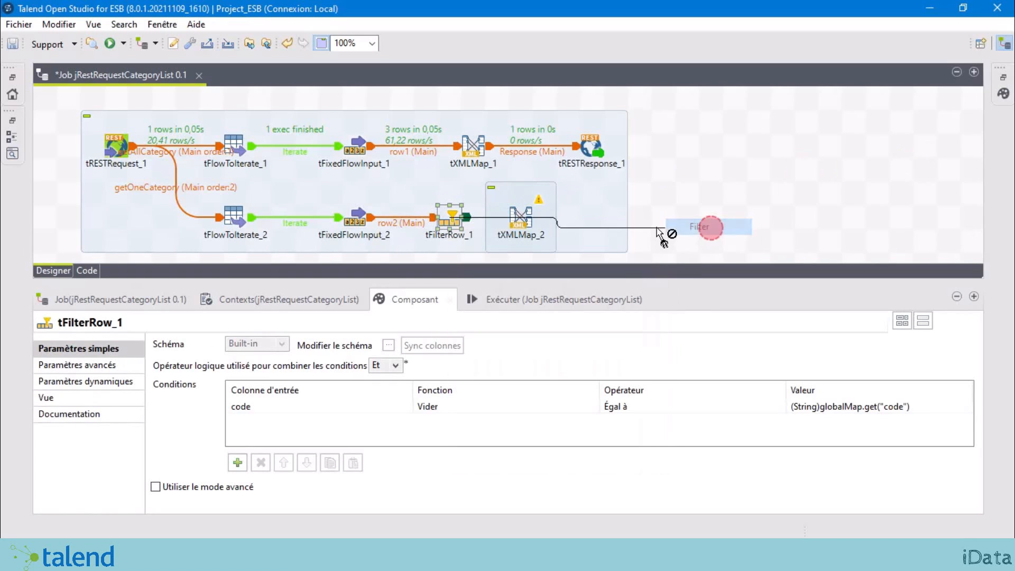
pyautogui.click(510, 219)
pyautogui.click(526, 217)
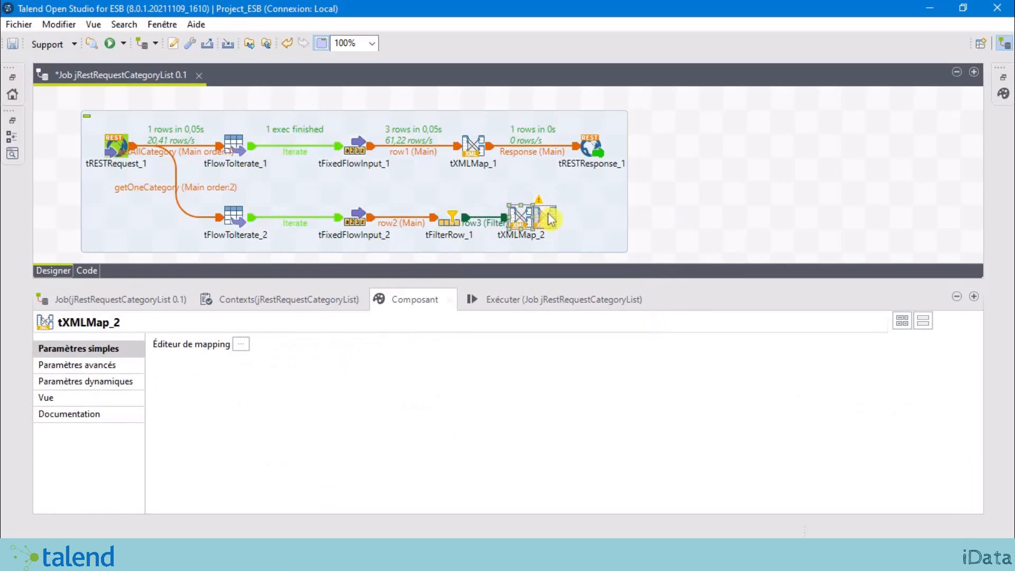
pyautogui.click(707, 208)
pyautogui.moveTo(526, 218); pyautogui.dragTo(550, 220)
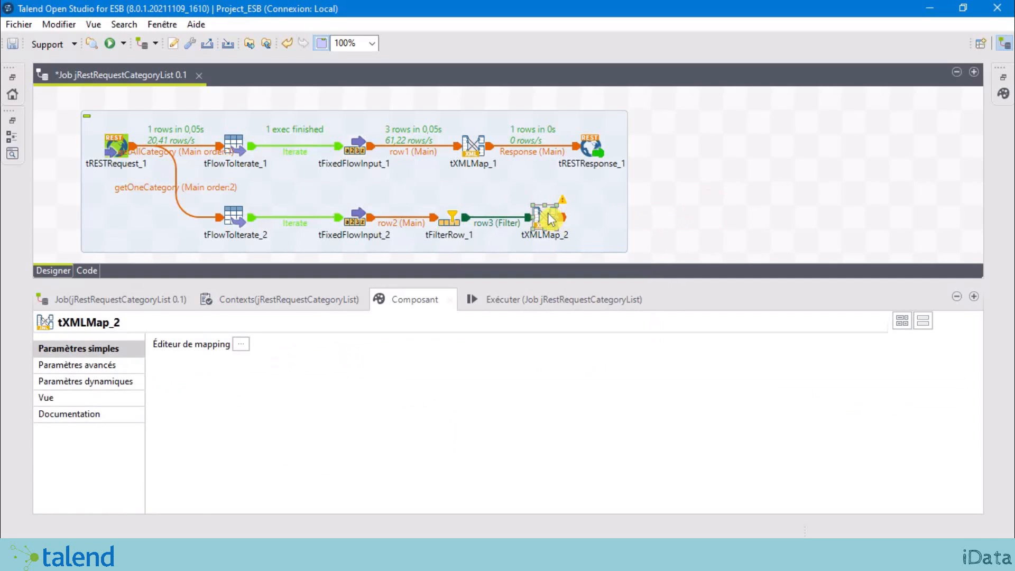
# Open the mapping editor of tXMLMap_2 and add an output named ResponseFilter.
pyautogui.doubleClick(550, 220)
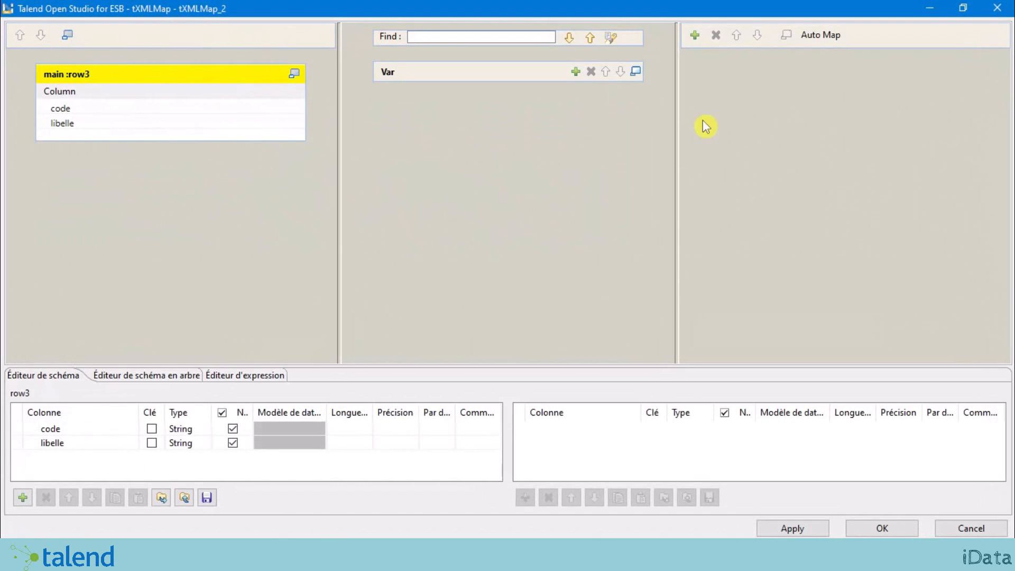
pyautogui.click(696, 36)
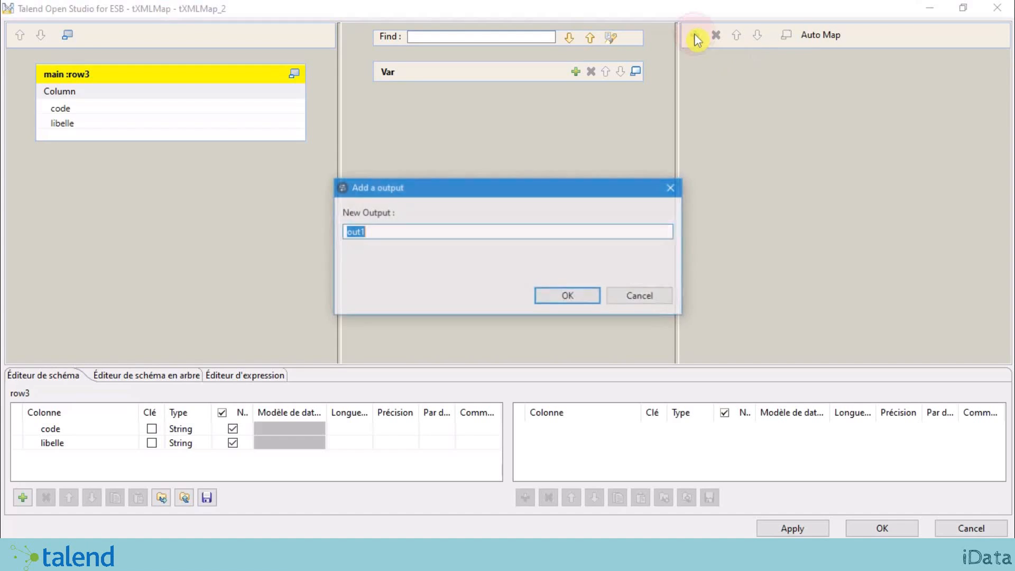
pyautogui.click(672, 293)
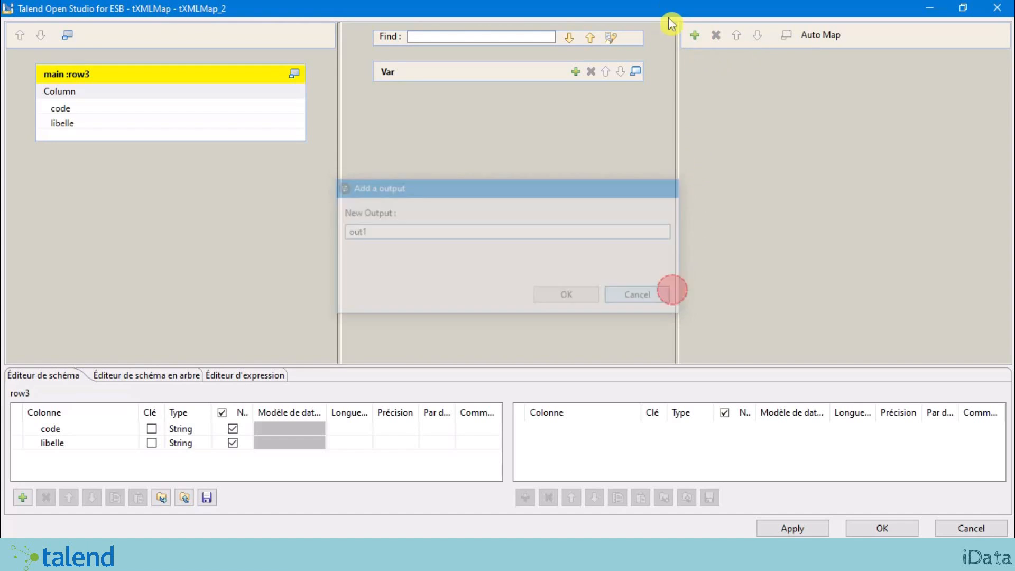
pyautogui.click(696, 36)
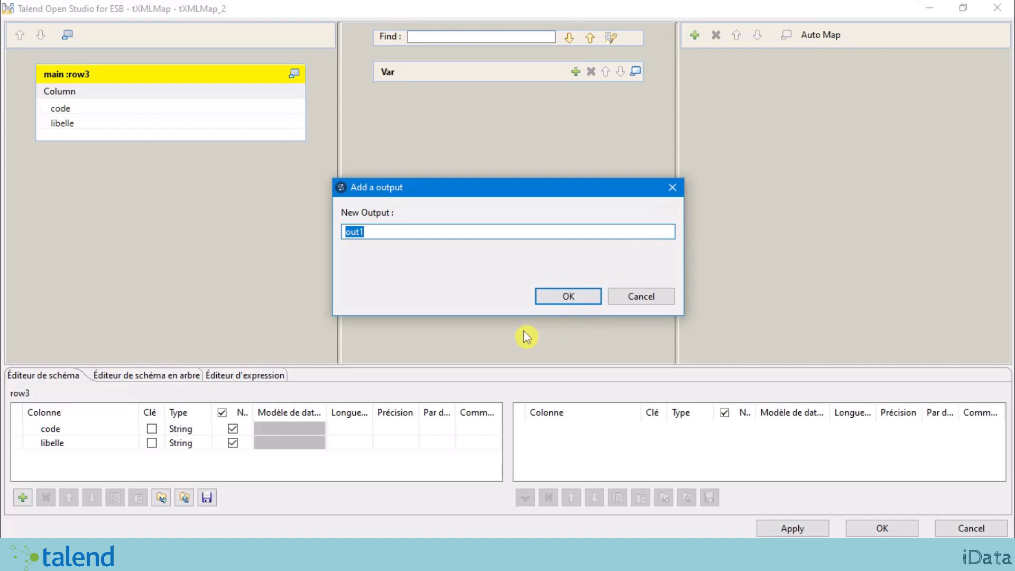
pyautogui.write('ResponseFilter')
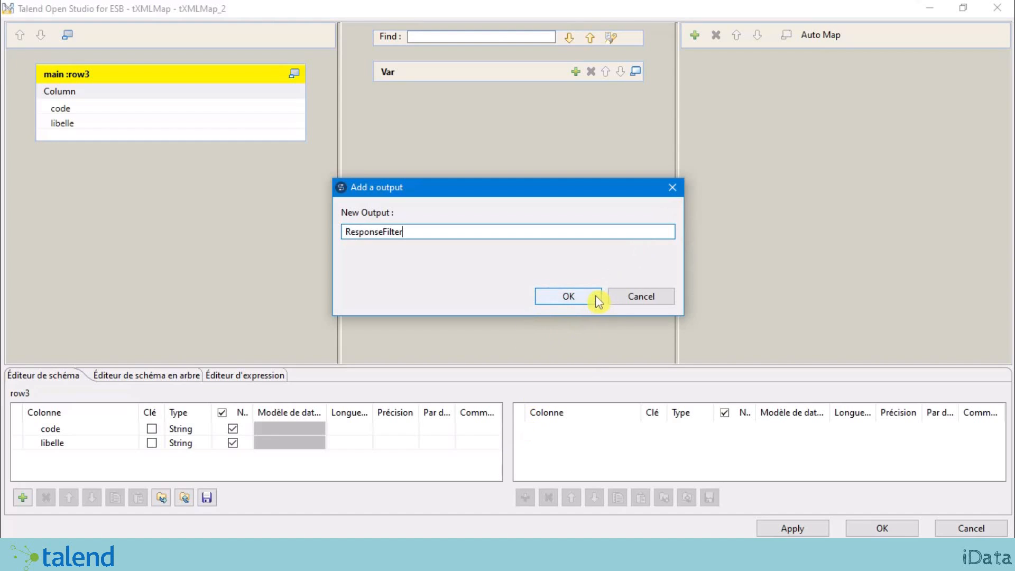
pyautogui.click(578, 296)
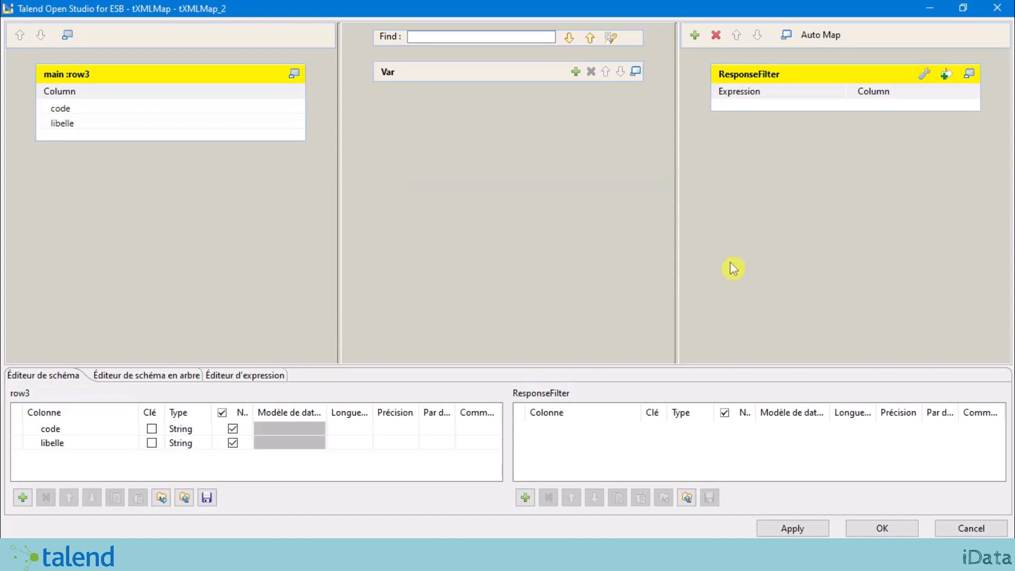
# Add a column named body to the ResponseFilter schema and set its type to Document.
pyautogui.click(525, 497)
pyautogui.click(557, 430)
pyautogui.write('b')
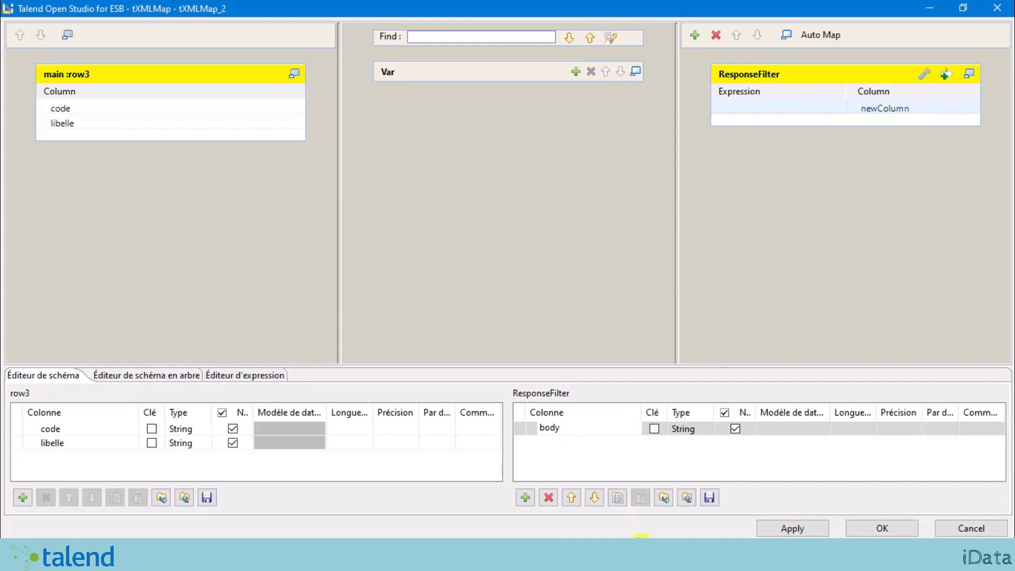
pyautogui.write('ody')
pyautogui.press('Return')
pyautogui.click(714, 431)
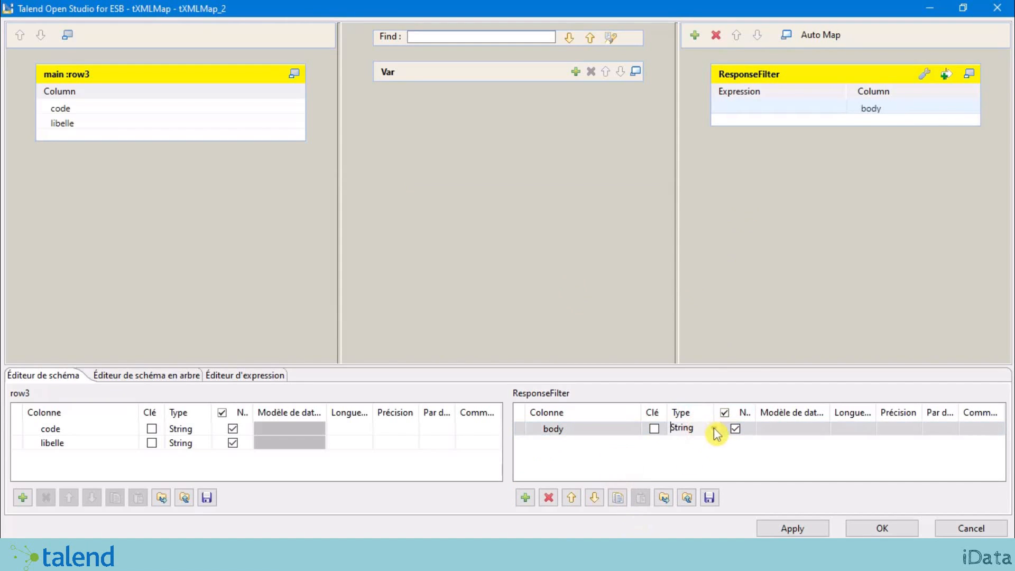
pyautogui.click(716, 430)
pyautogui.click(712, 405)
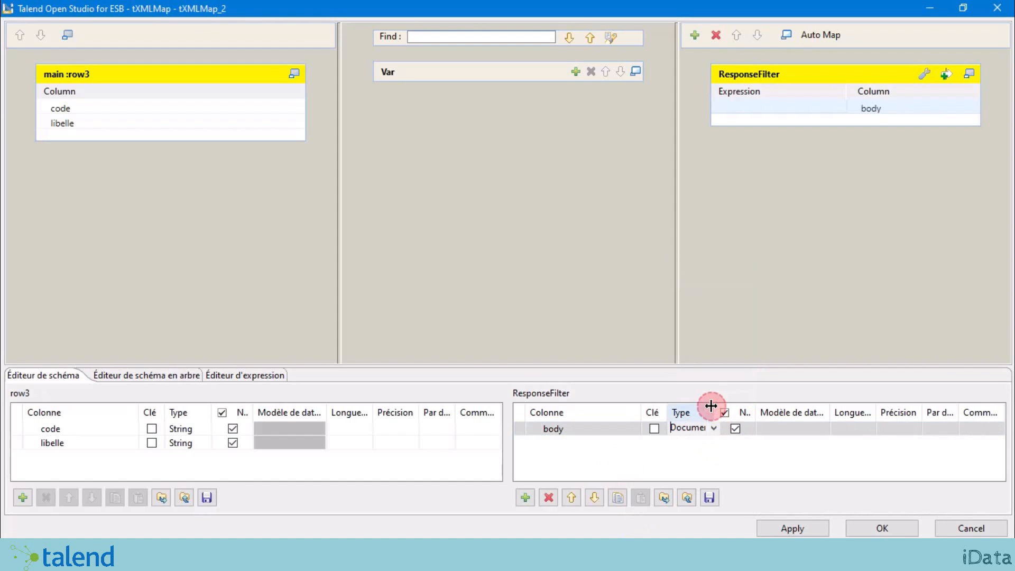
pyautogui.click(888, 127)
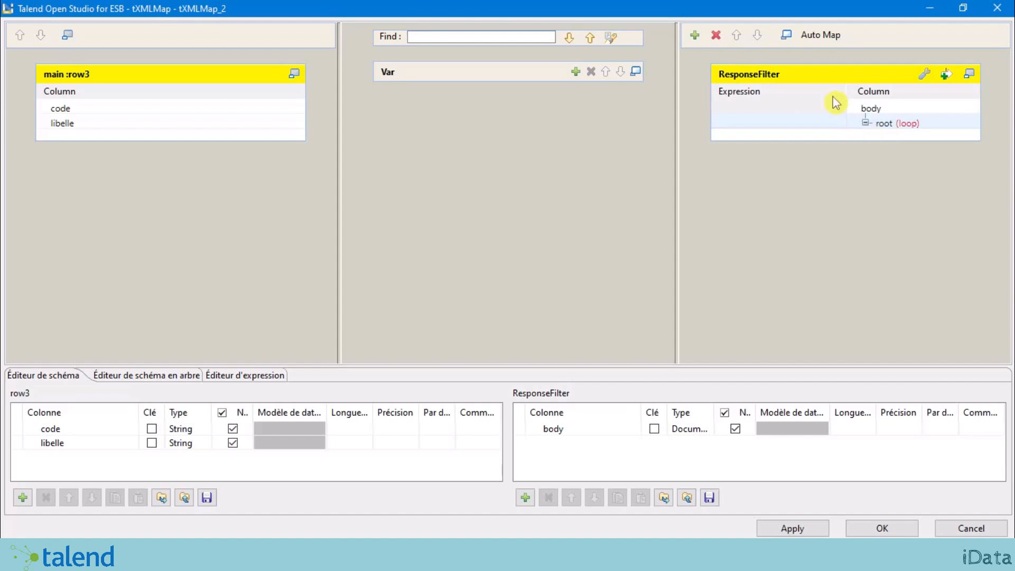
# Rename the root node under body in the ResponseFilter output to category.
pyautogui.click(77, 124)
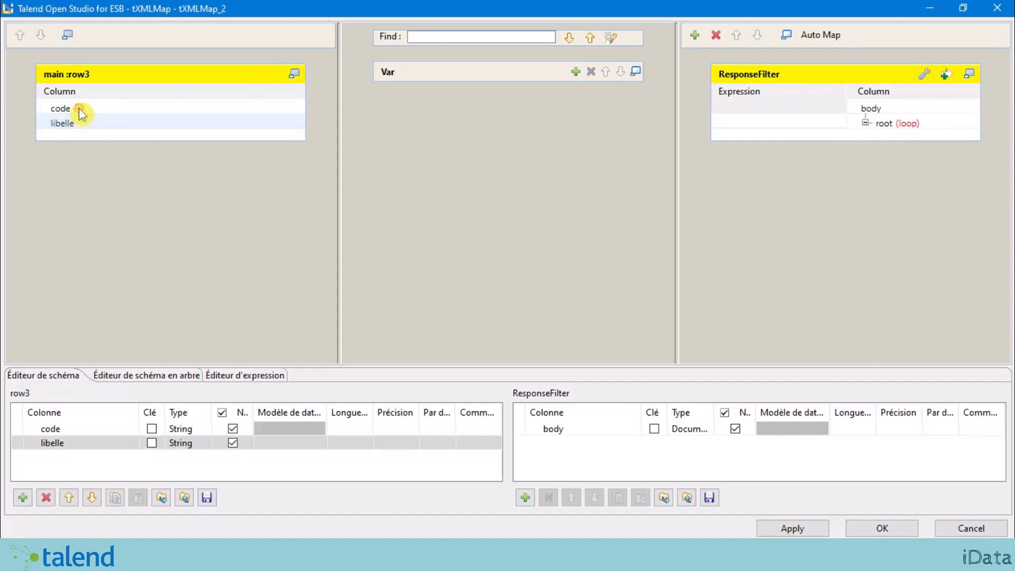
pyautogui.click(80, 111)
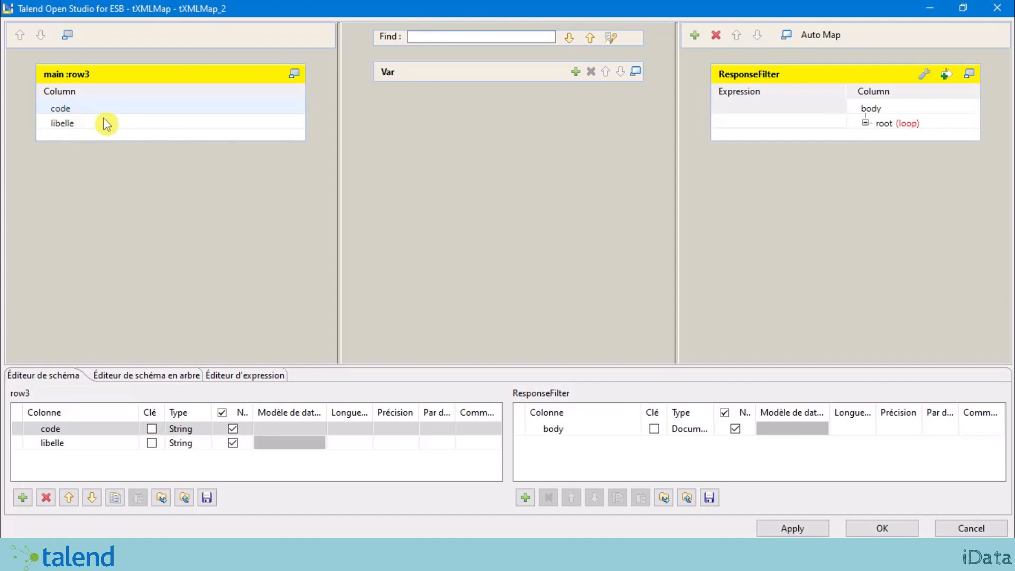
pyautogui.click(891, 125)
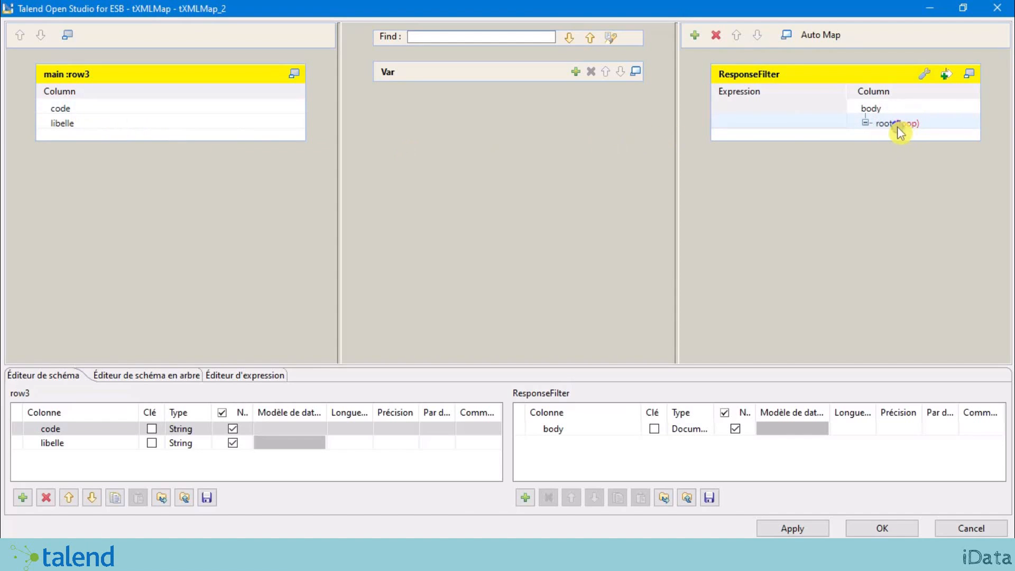
pyautogui.rightClick(906, 124)
pyautogui.click(938, 238)
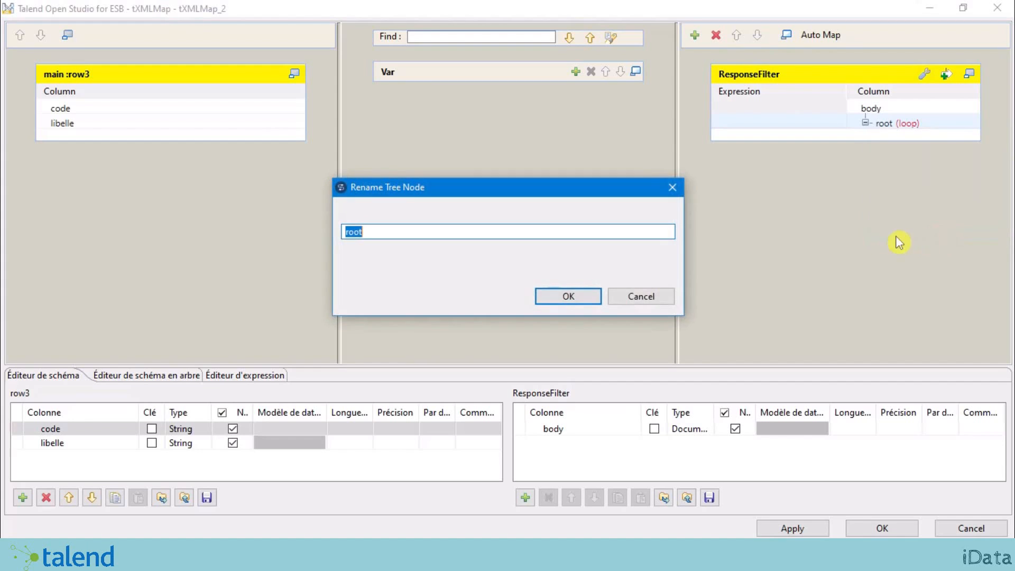
pyautogui.write('category')
pyautogui.click(569, 296)
# Map both the code and libelle columns of row3 to the expression of the category node.
pyautogui.click(791, 118)
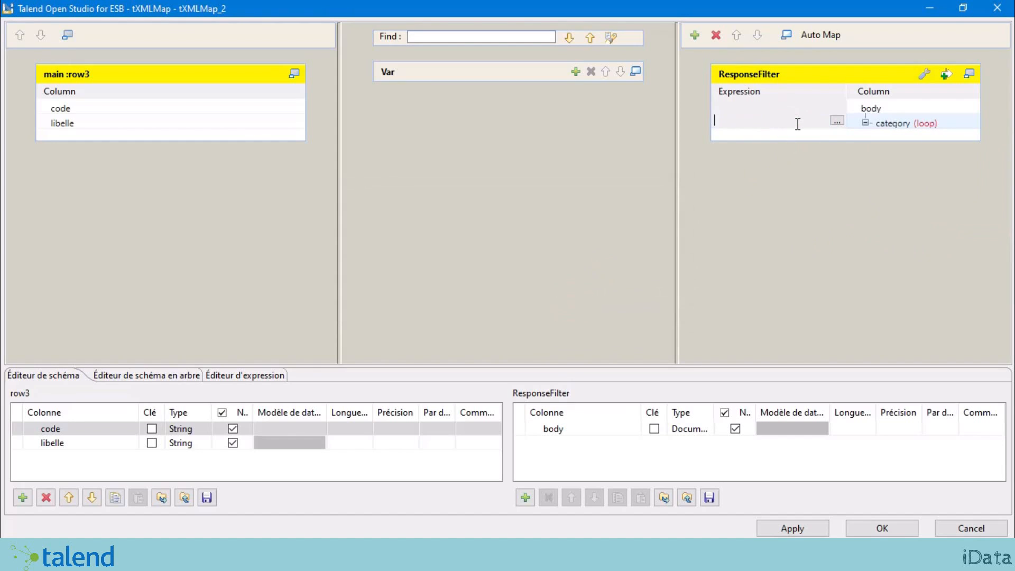
pyautogui.moveTo(96, 109); pyautogui.dragTo(774, 123)
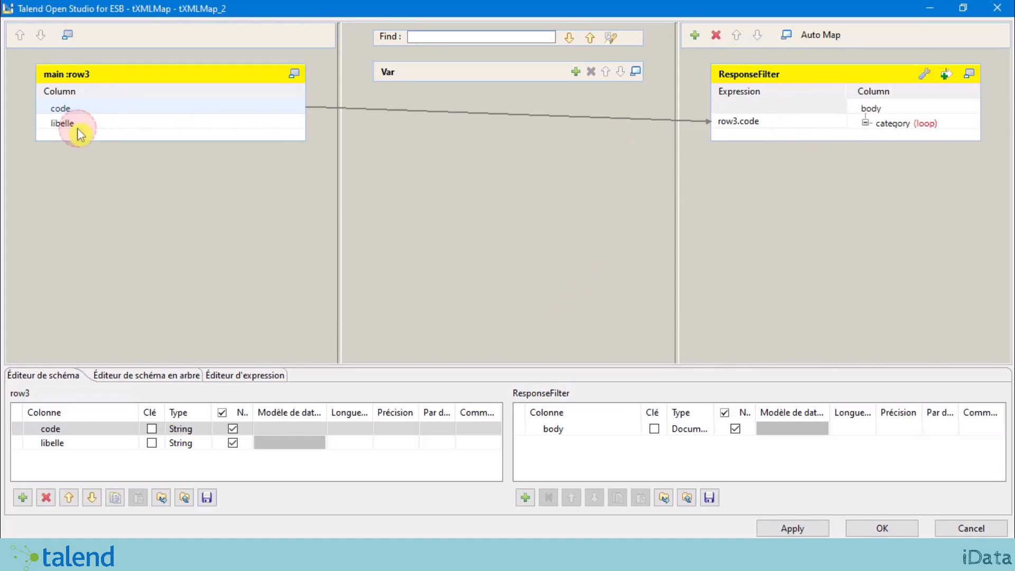
pyautogui.moveTo(76, 123); pyautogui.dragTo(814, 129)
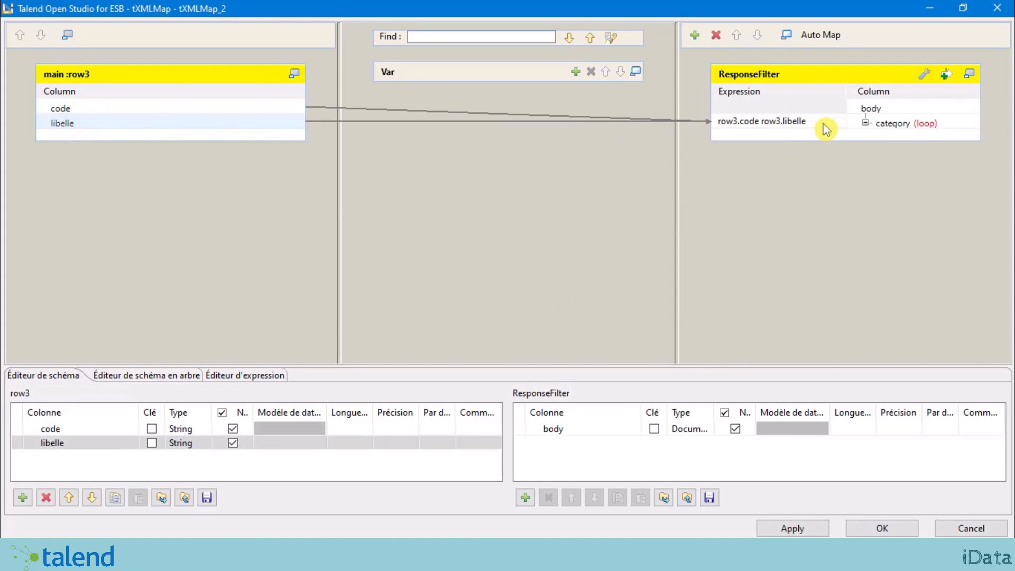
# Set the category expression to "Le code catégorie " +row3.code+ " a pour libellé "+row3.libelle and validate the mapping.
pyautogui.click(832, 126)
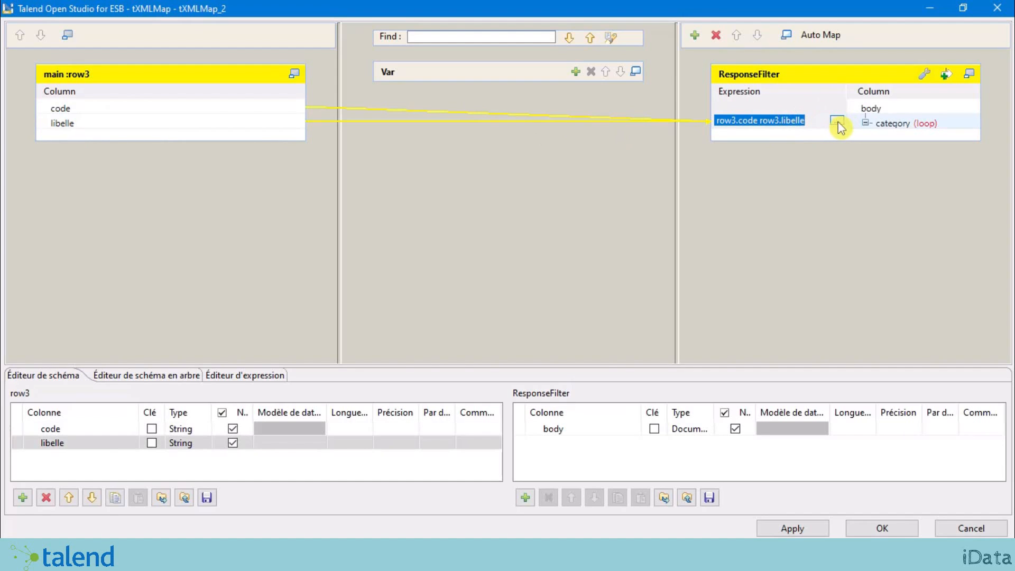
pyautogui.click(838, 121)
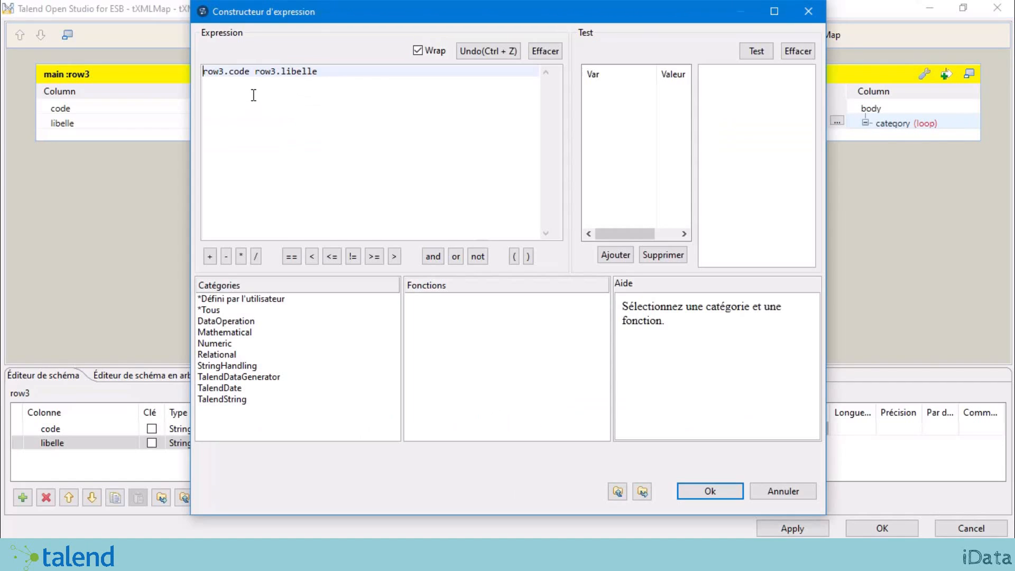
pyautogui.write('"Le code catégorie" ')
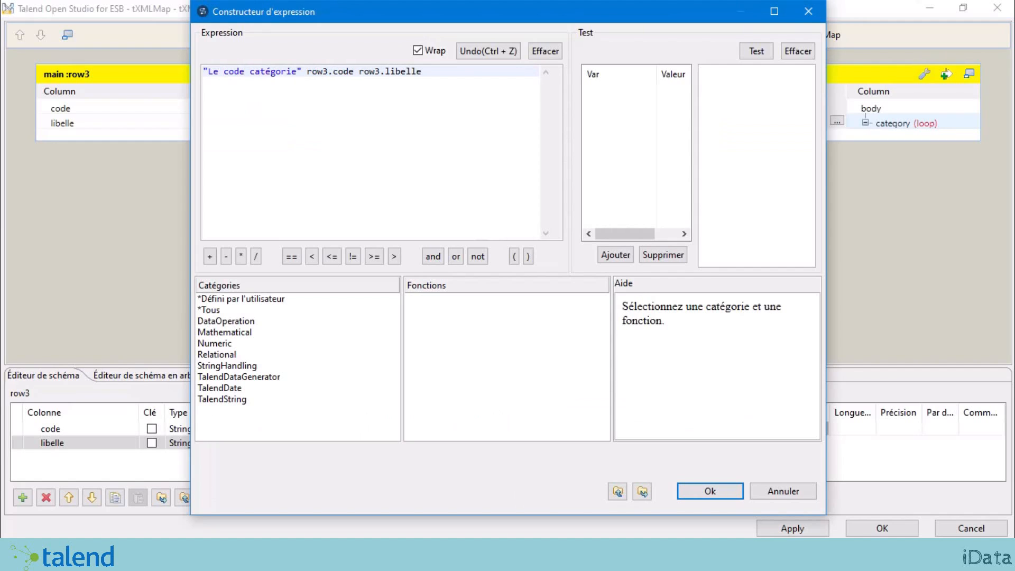
pyautogui.write('+')
pyautogui.click(299, 72)
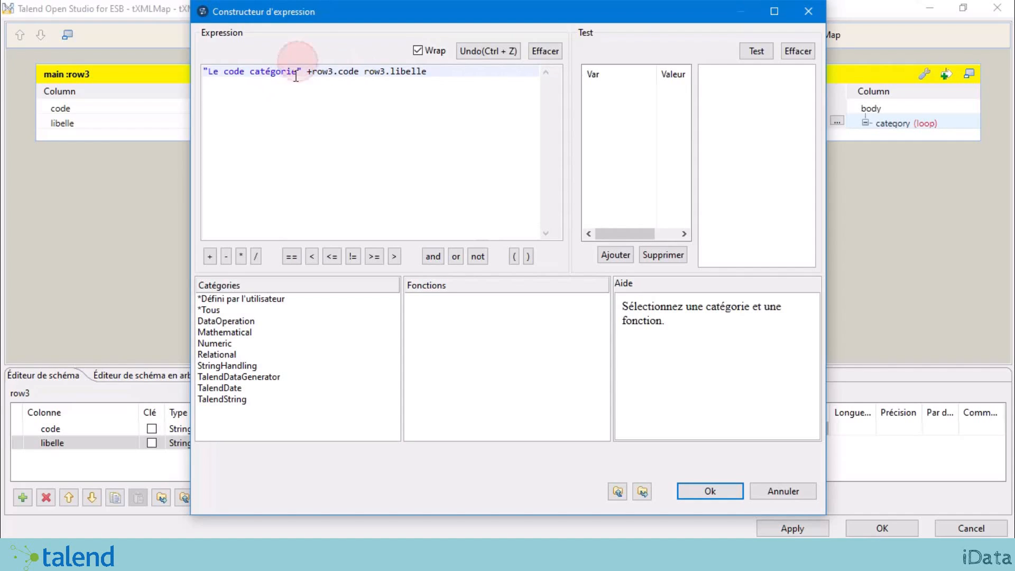
pyautogui.click(363, 75)
pyautogui.write('+ "')
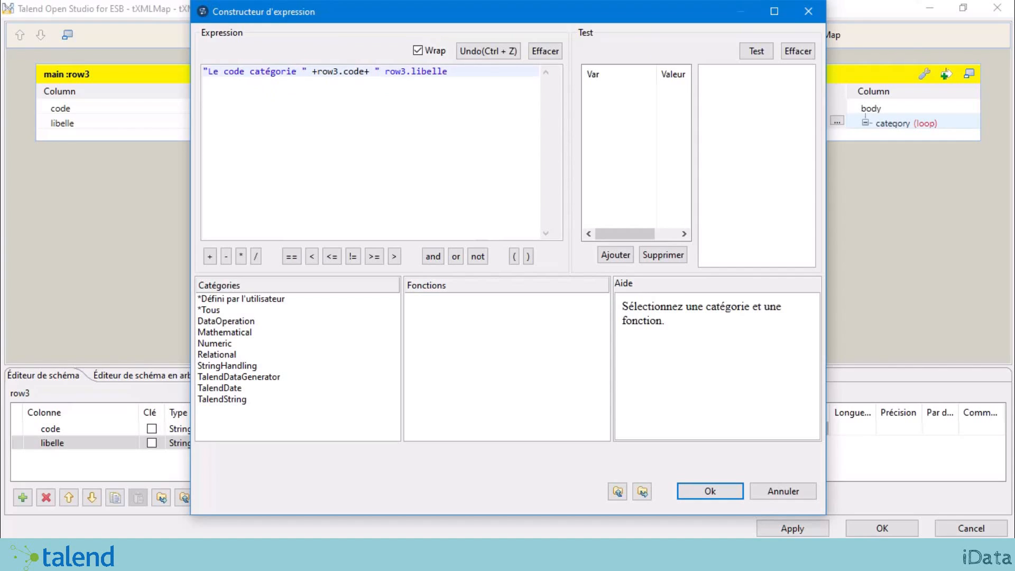
pyautogui.write(' a pour libellé "+')
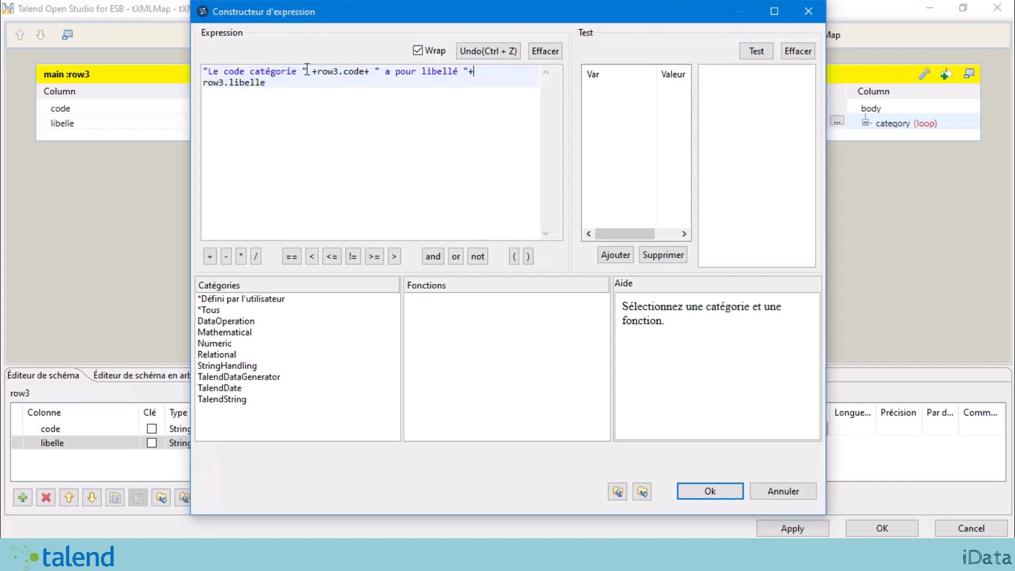
pyautogui.doubleClick(307, 71)
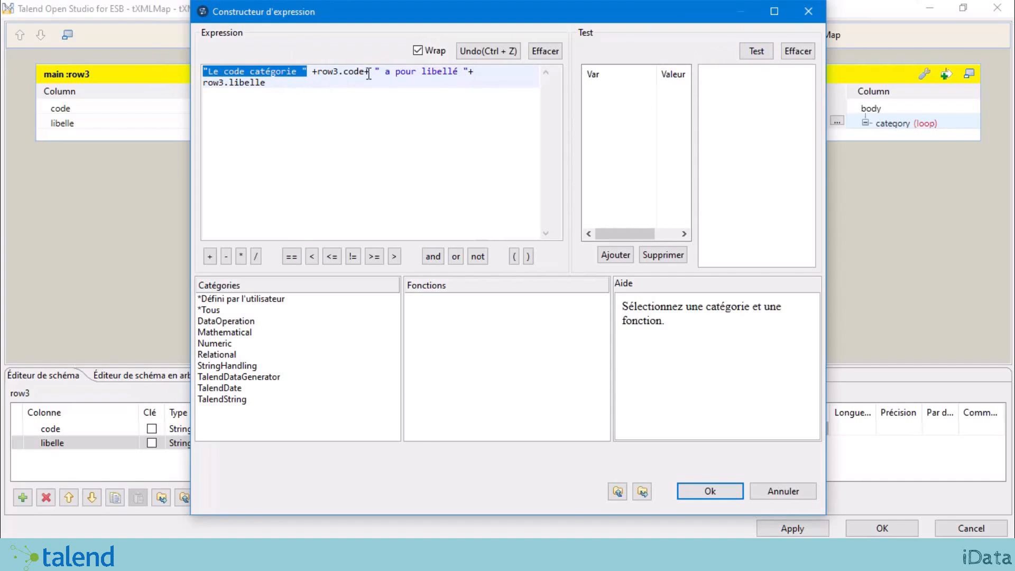
pyautogui.moveTo(312, 71); pyautogui.dragTo(372, 75)
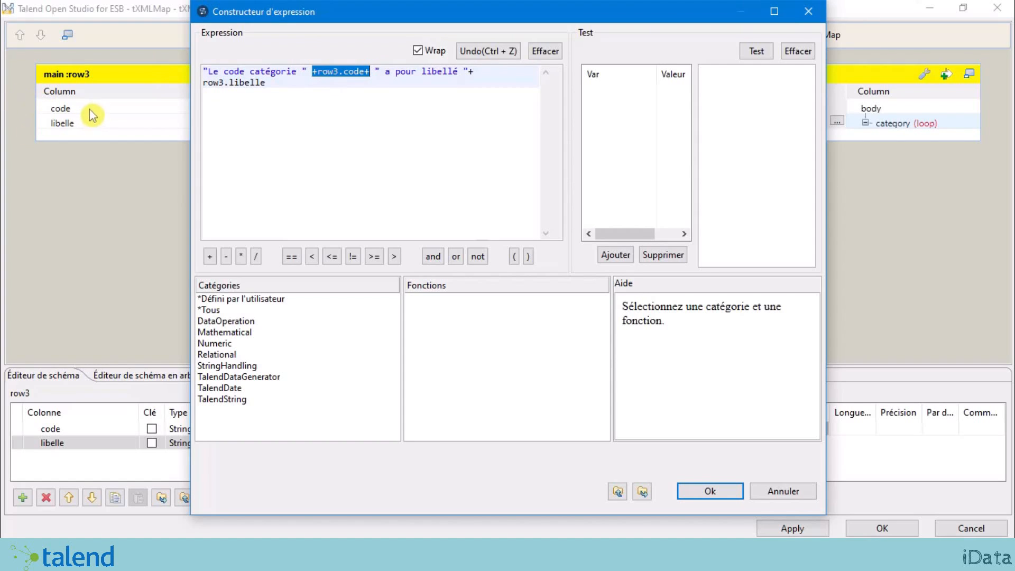
pyautogui.moveTo(284, 81); pyautogui.dragTo(120, 88)
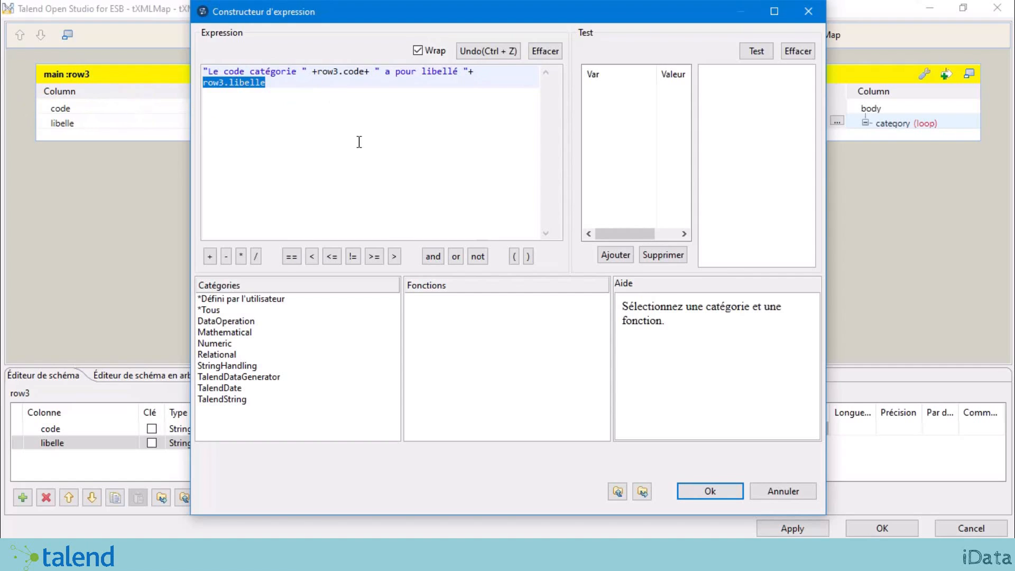
pyautogui.click(703, 492)
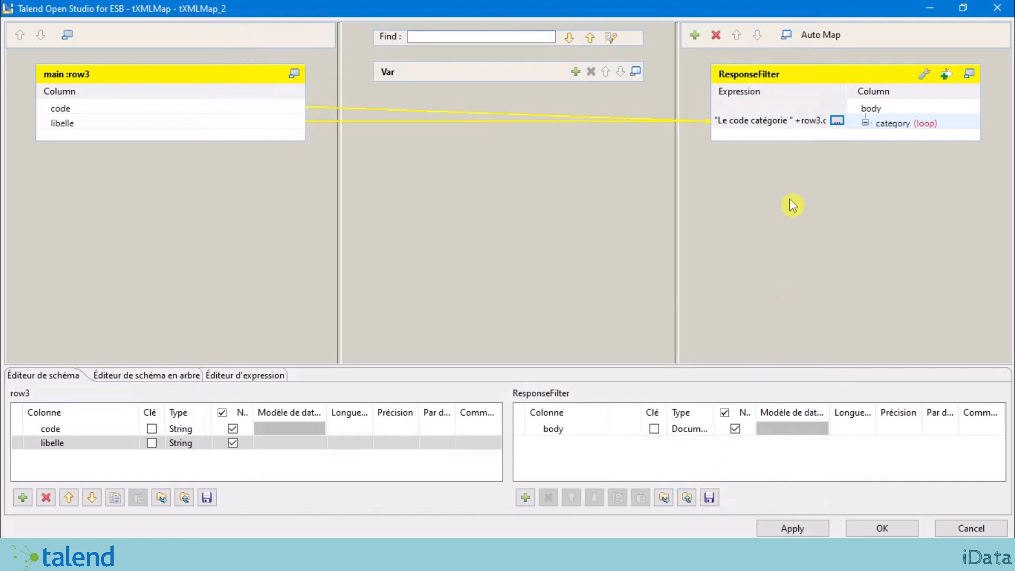
pyautogui.click(754, 106)
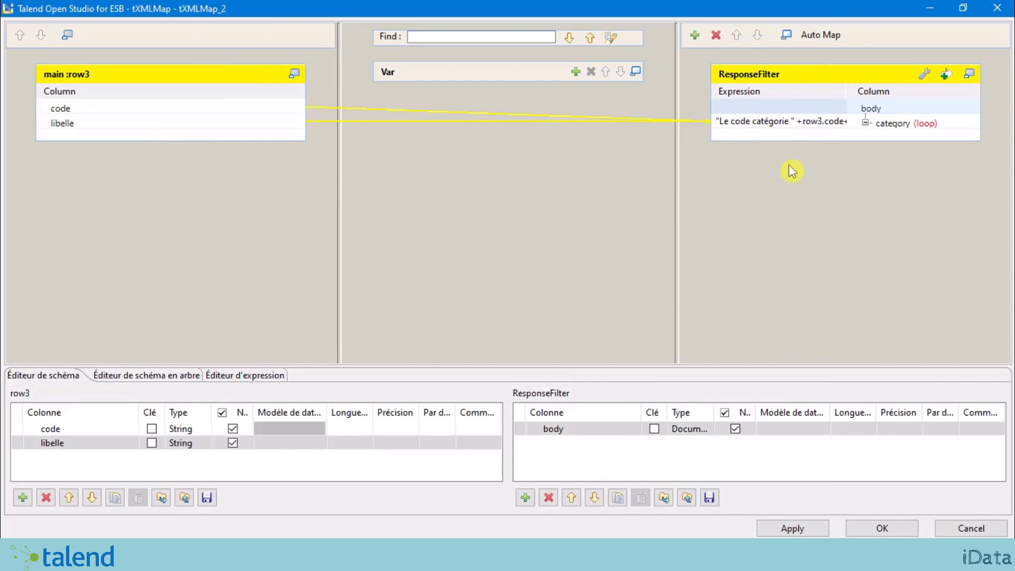
pyautogui.click(892, 531)
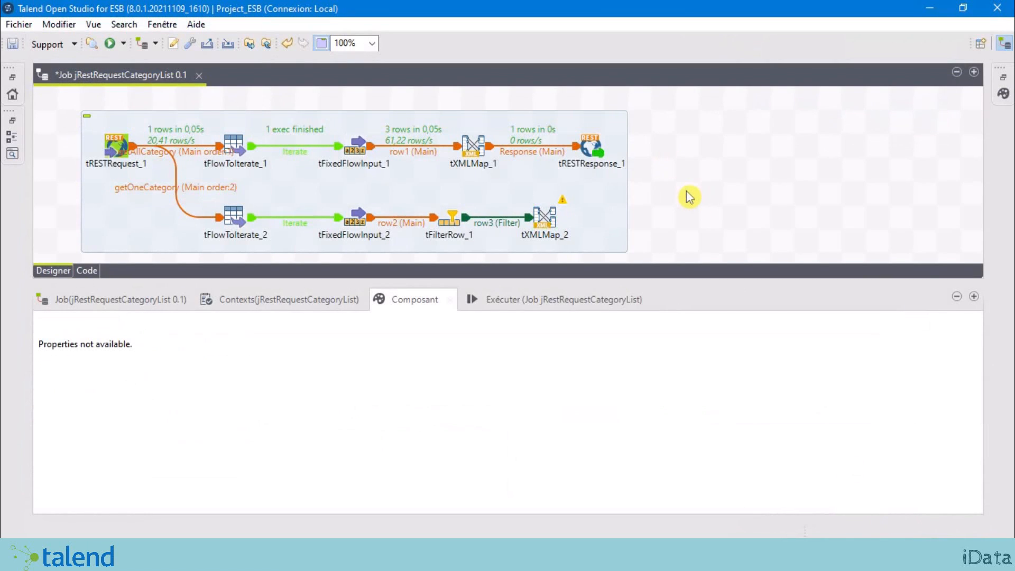
# Add a tRESTResponse component to the Job, in line after tXMLMap_2.
pyautogui.write('tres')
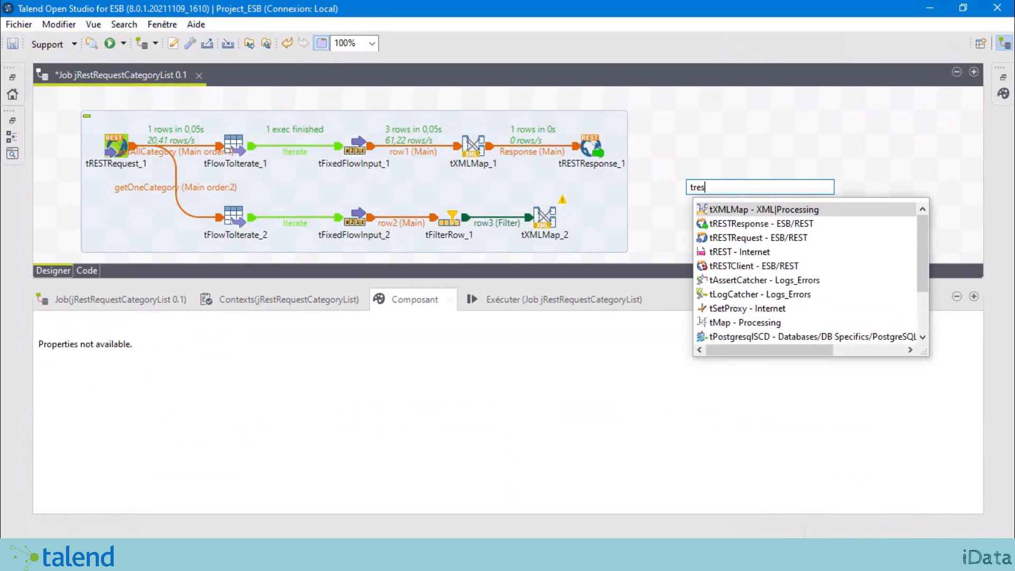
pyautogui.write('t')
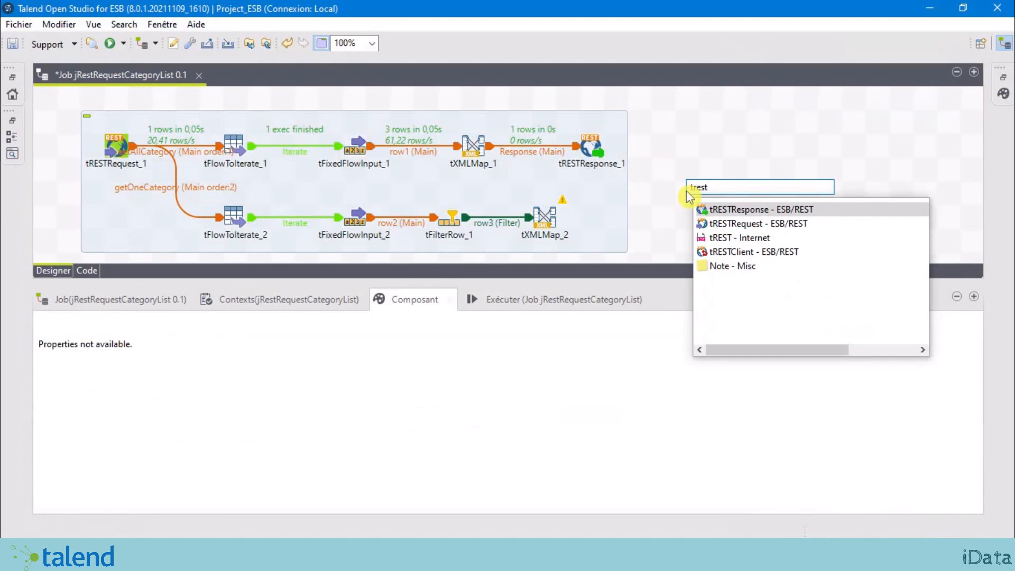
pyautogui.doubleClick(715, 211)
pyautogui.click(702, 168)
# Link tXMLMap_2 to tRESTResponse_2 with the ResponseFilter output and retrieve the target component's schema.
pyautogui.click(547, 220)
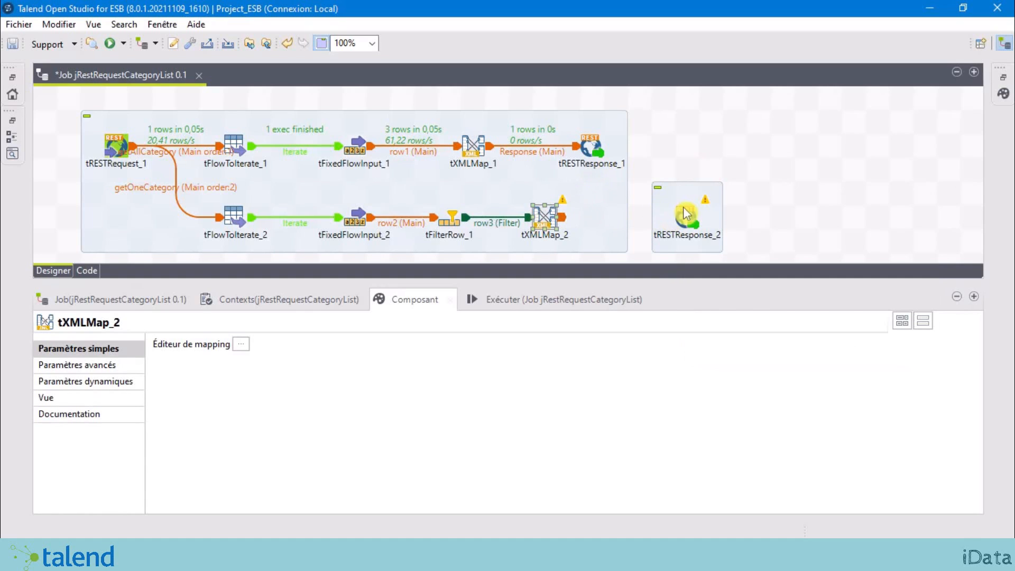
pyautogui.rightClick(547, 217)
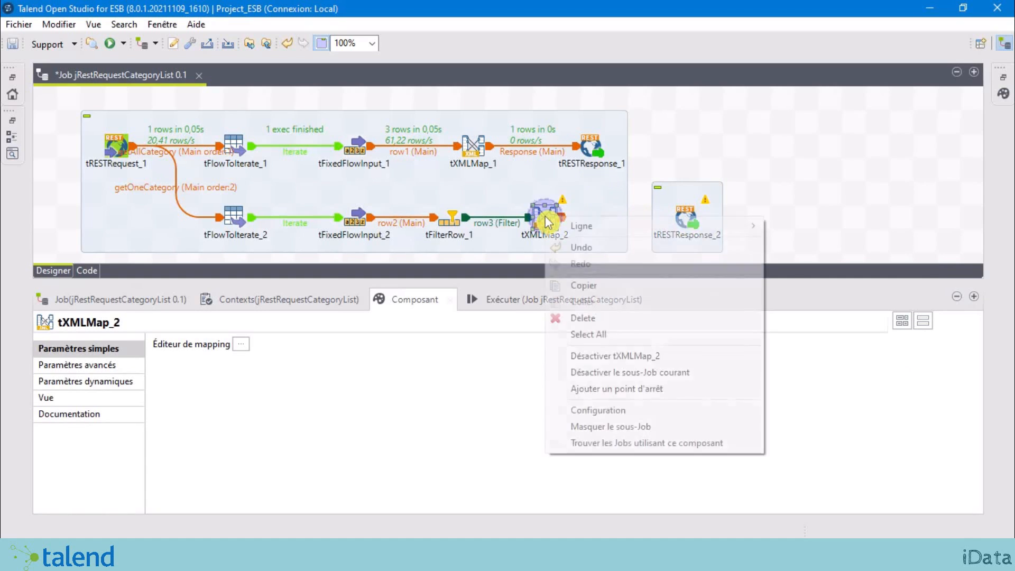
pyautogui.moveTo(606, 226)
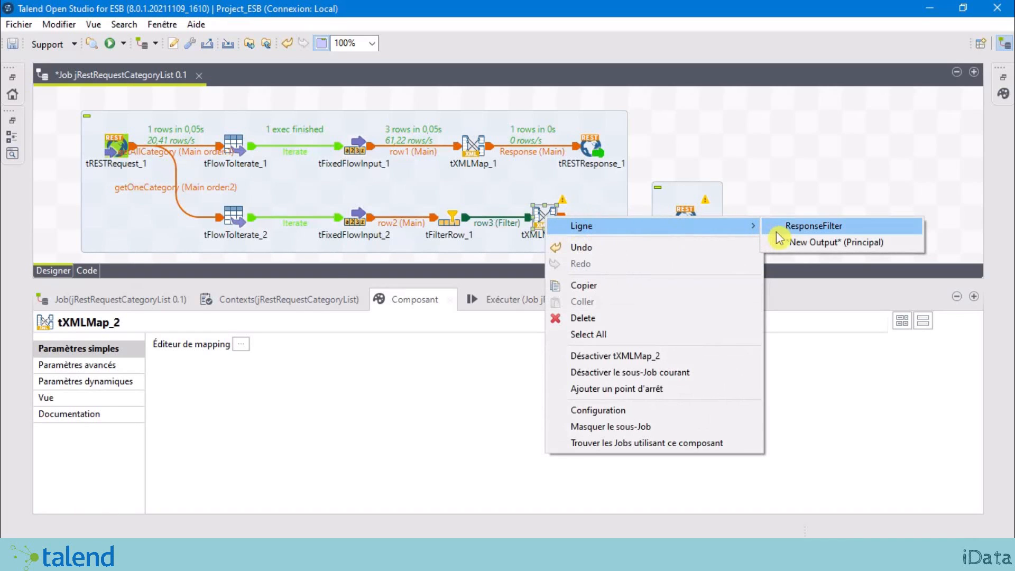
pyautogui.click(823, 233)
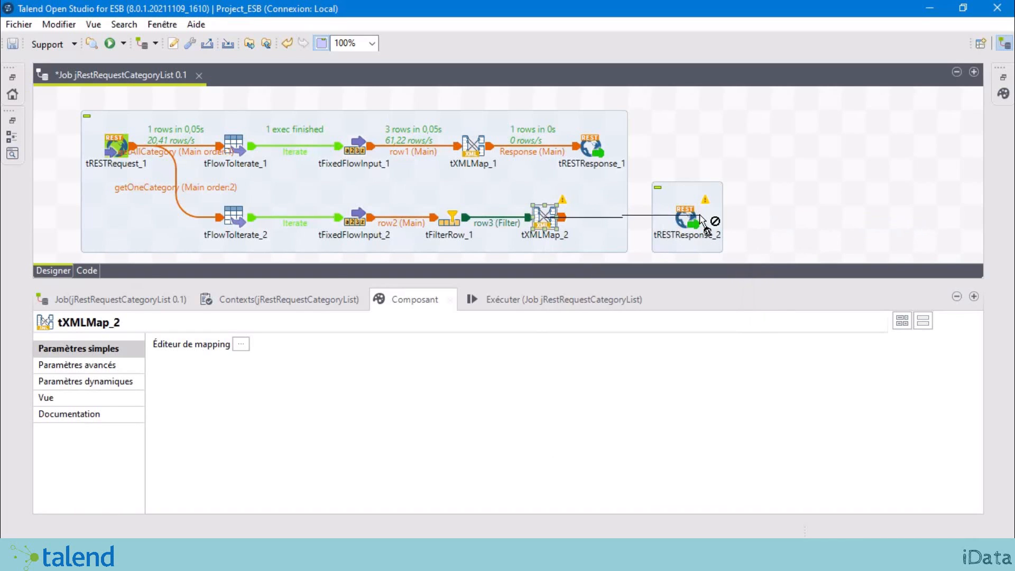
pyautogui.click(690, 218)
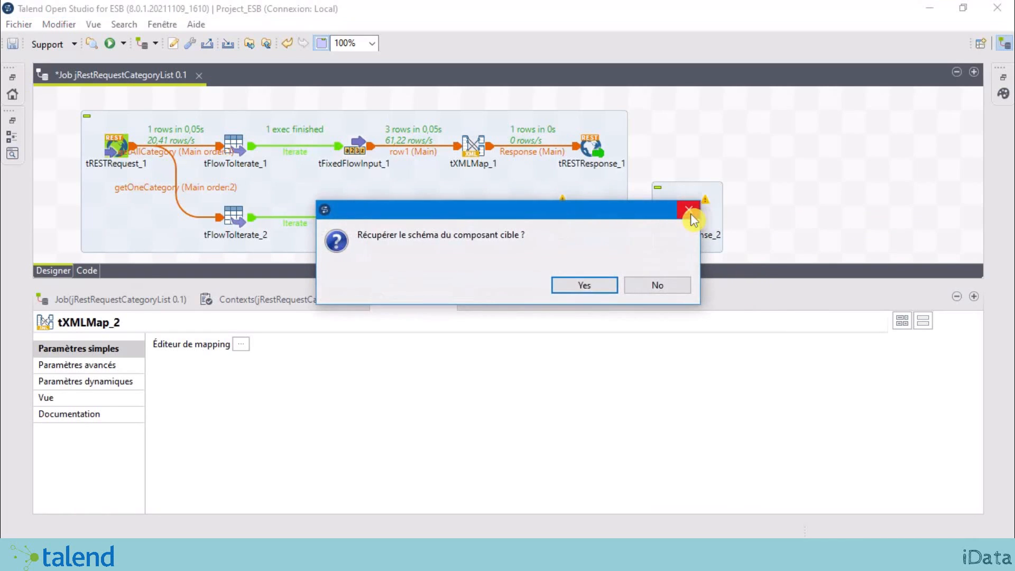
pyautogui.click(590, 287)
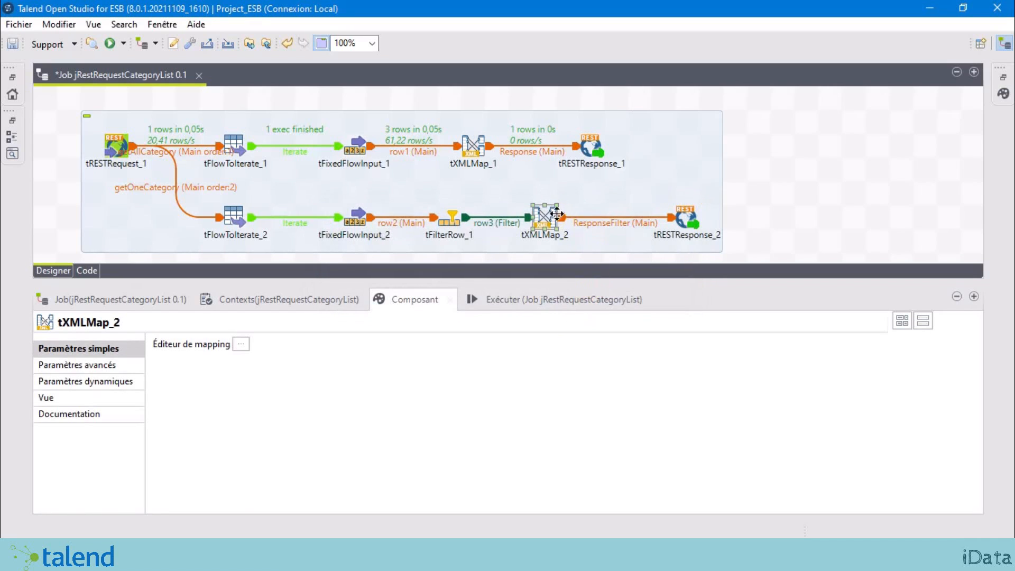
# Set the returned body type of tRESTResponse_2 to Chaîne de caractères and move the component slightly closer to tXMLMap_2.
pyautogui.click(686, 219)
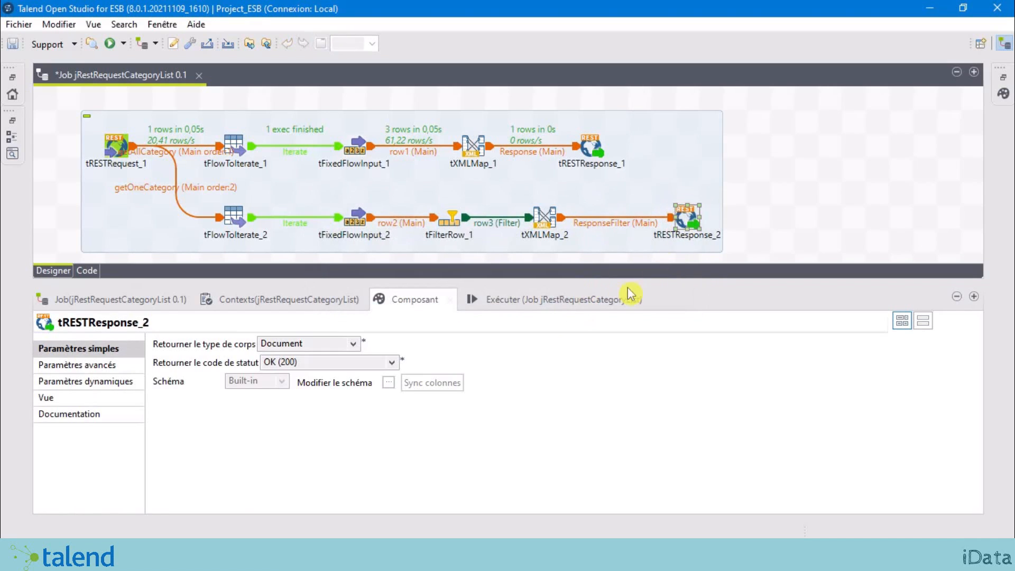
pyautogui.click(301, 344)
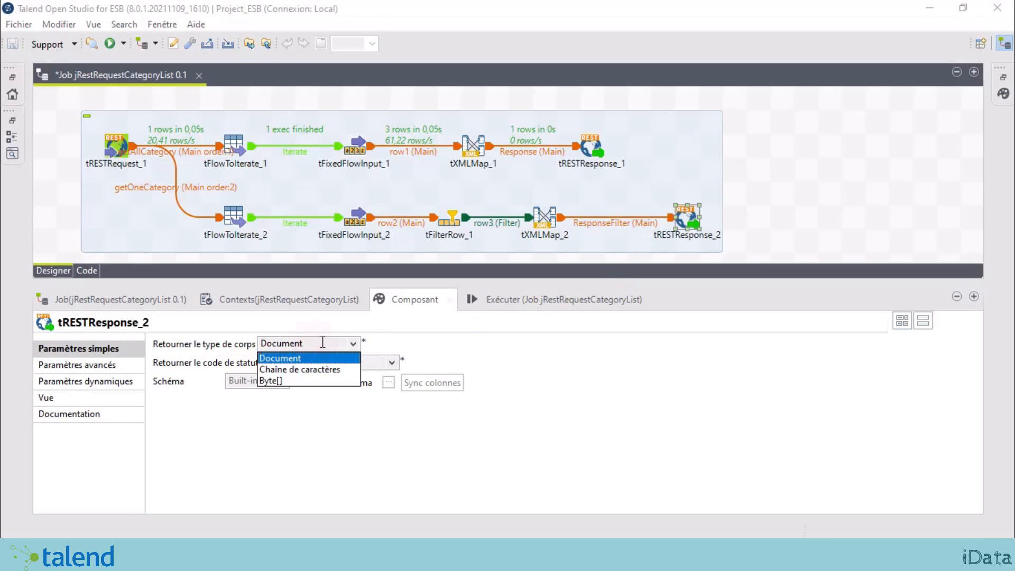
pyautogui.click(319, 370)
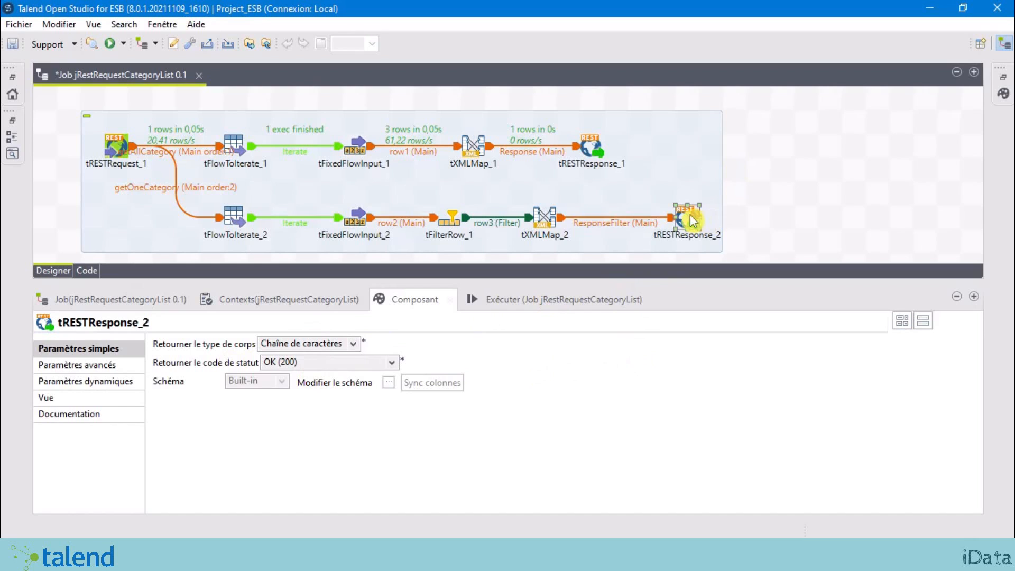
pyautogui.moveTo(698, 219); pyautogui.dragTo(674, 219)
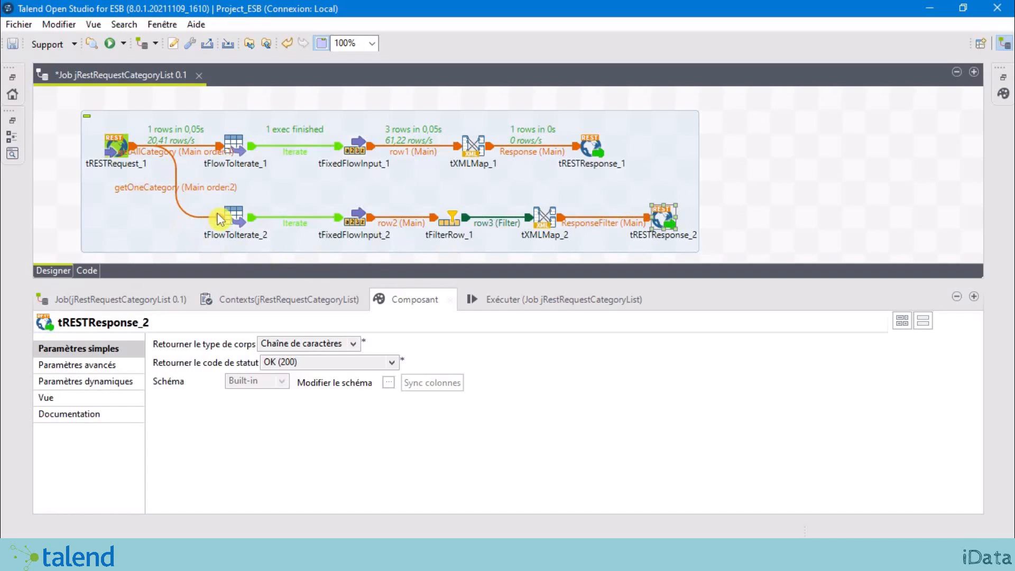
# Review the settings of tFilterRow_1, tFixedFlowInput_2 and tFlowToIterate_2 in the getOneCategory flow.
pyautogui.click(449, 225)
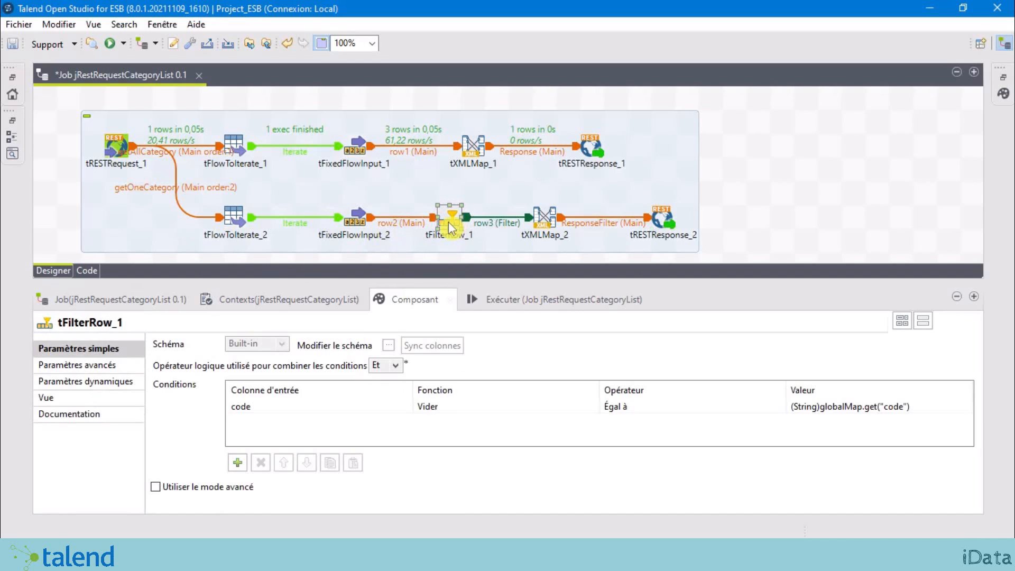
pyautogui.click(355, 218)
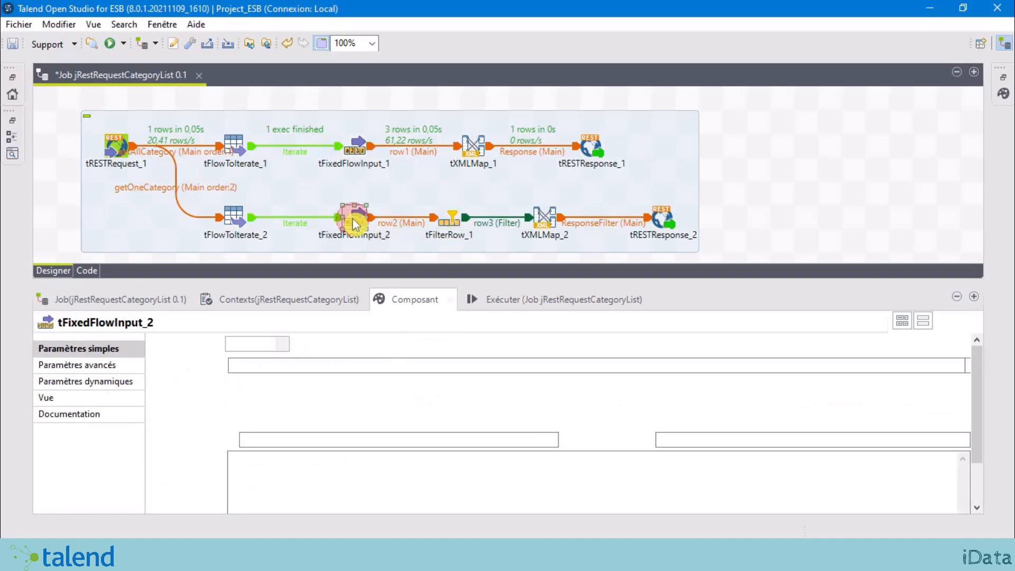
pyautogui.click(236, 221)
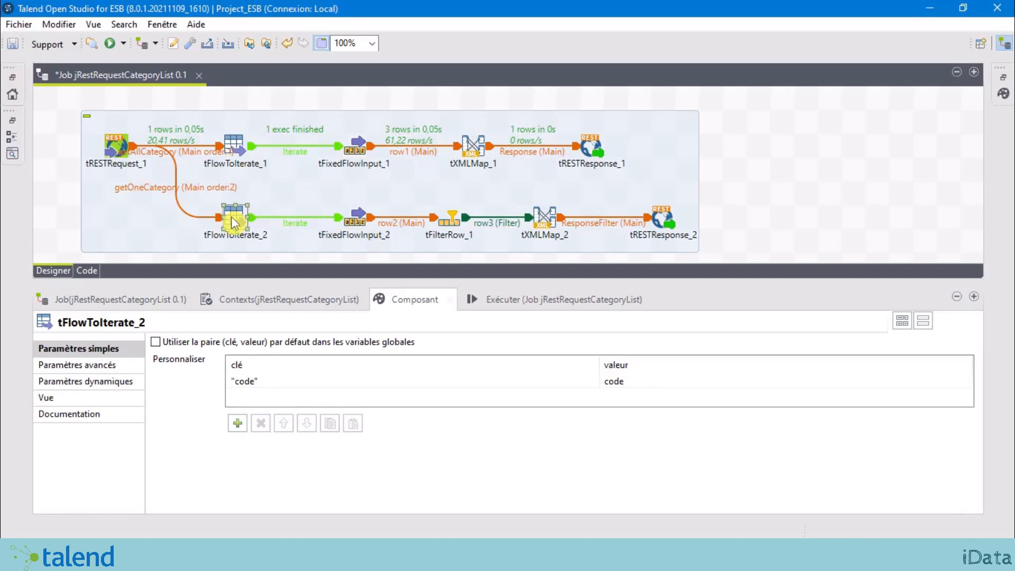
pyautogui.click(450, 225)
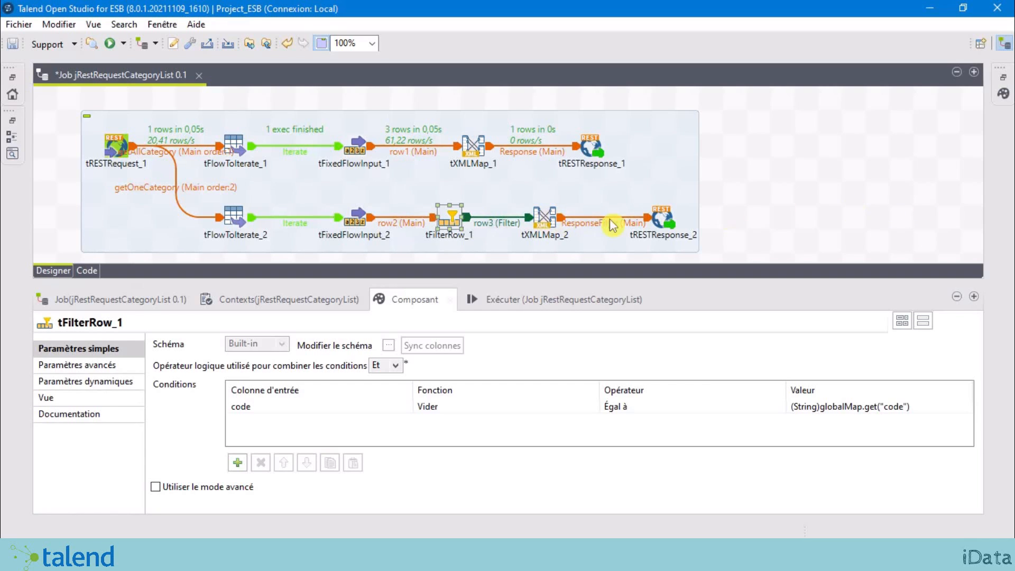
# Run the jRestRequestCategoryList Job from the execution view and enlarge the design area so both flows fit.
pyautogui.moveTo(473, 282); pyautogui.dragTo(497, 212)
pyautogui.click(502, 231)
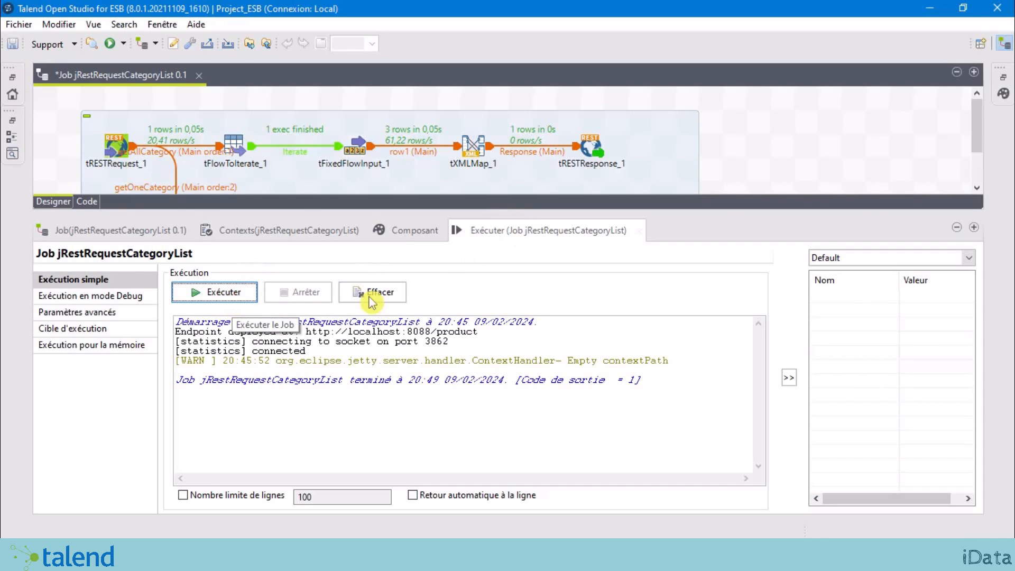
pyautogui.click(211, 293)
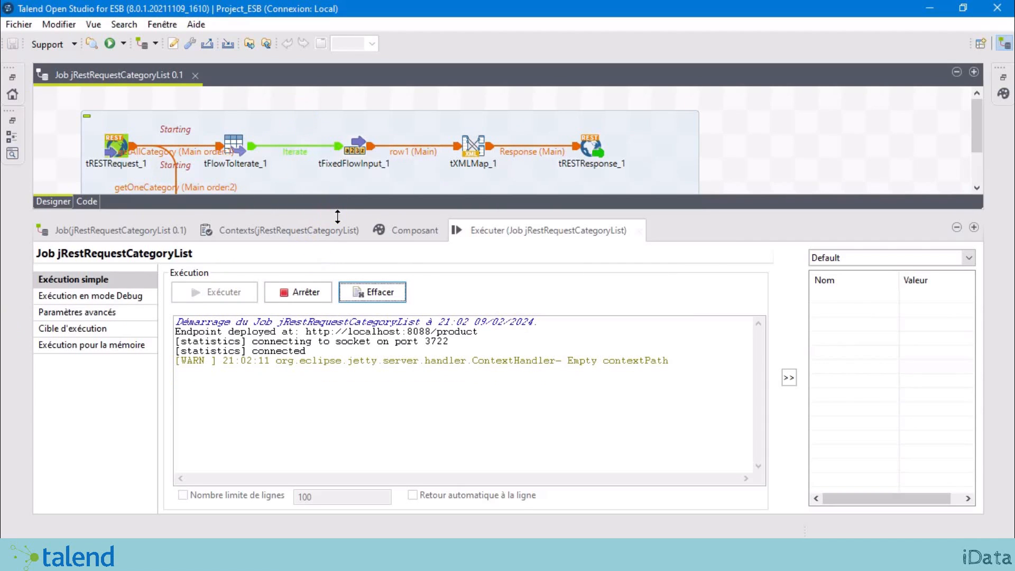
pyautogui.moveTo(338, 217); pyautogui.dragTo(337, 265)
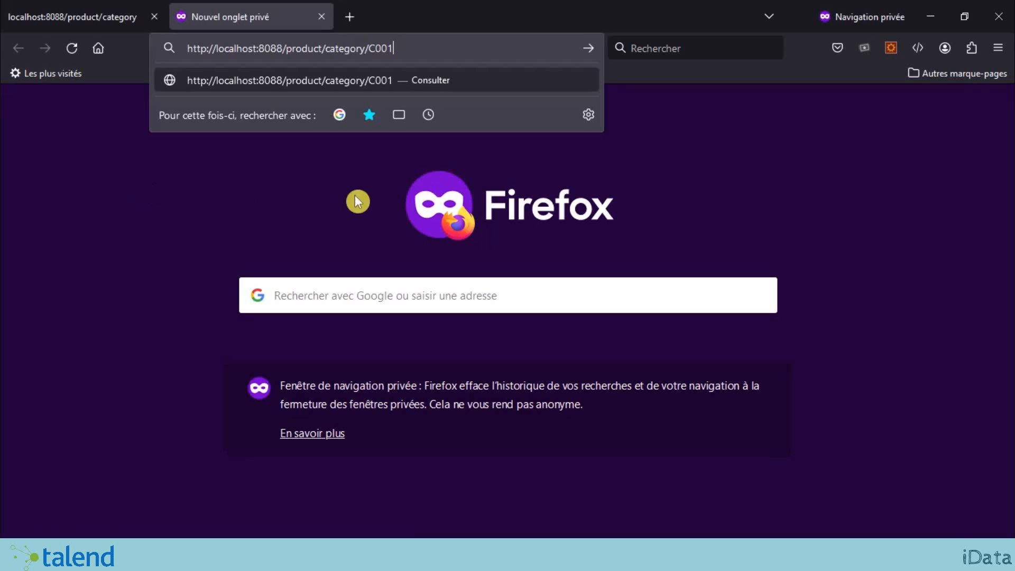
pyautogui.moveTo(369, 48); pyautogui.dragTo(402, 49)
pyautogui.press('Return')
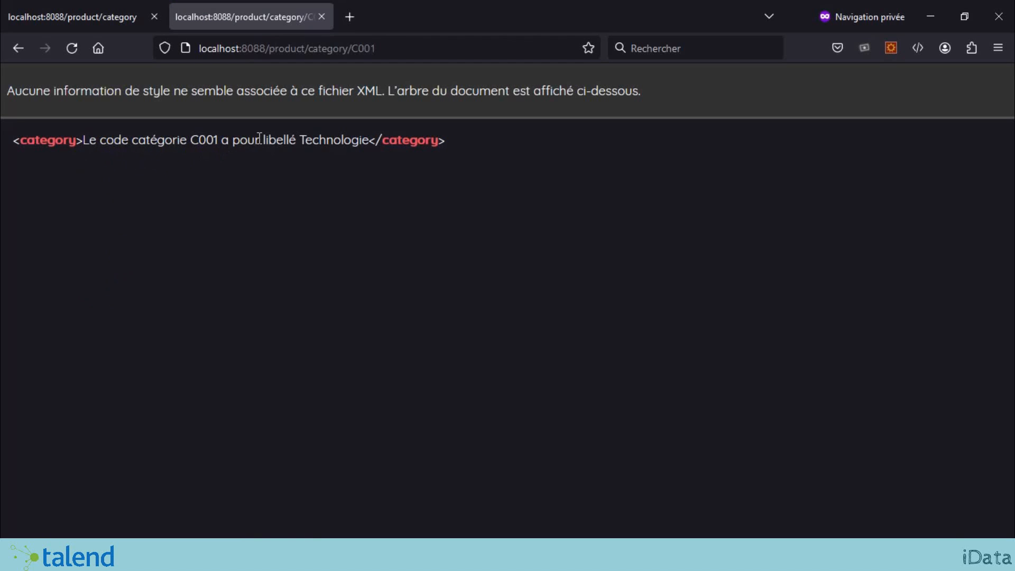
pyautogui.doubleClick(337, 140)
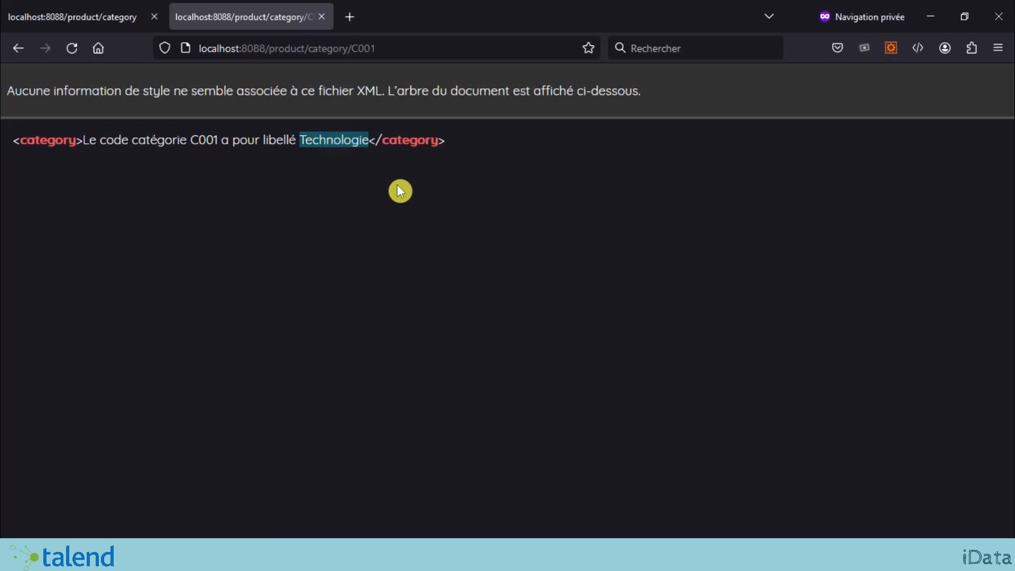
pyautogui.click(933, 16)
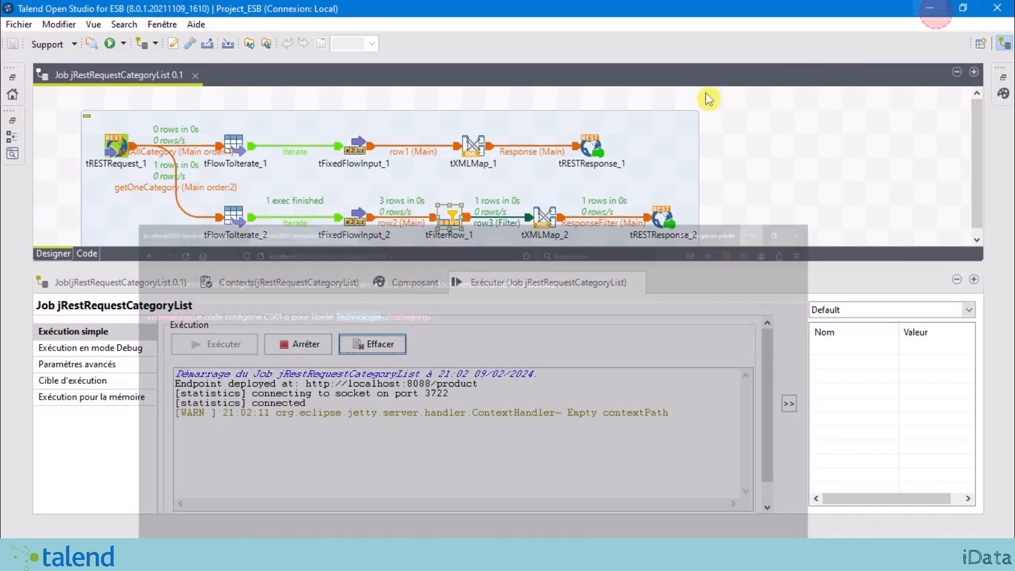